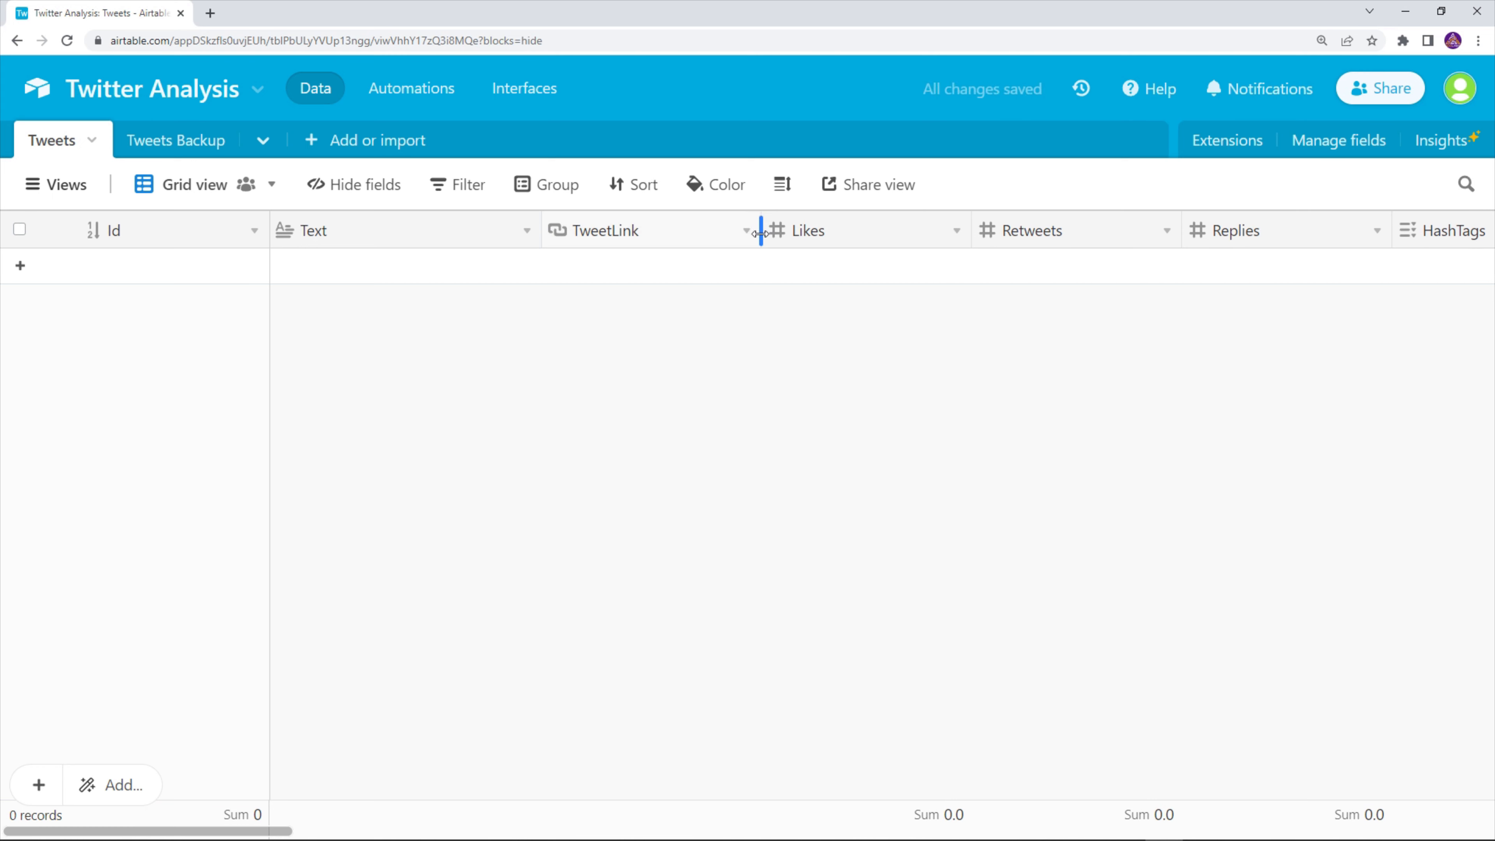
# - Review the Tweets table's basic fields, from Text, TweetLink and the engagement counts through the Twitter user fields and TweetDate
pyautogui.moveTo(971, 229); pyautogui.dragTo(975, 229)
pyautogui.hscroll(5, 1039, 330)
pyautogui.hscroll(5, 1012, 236)
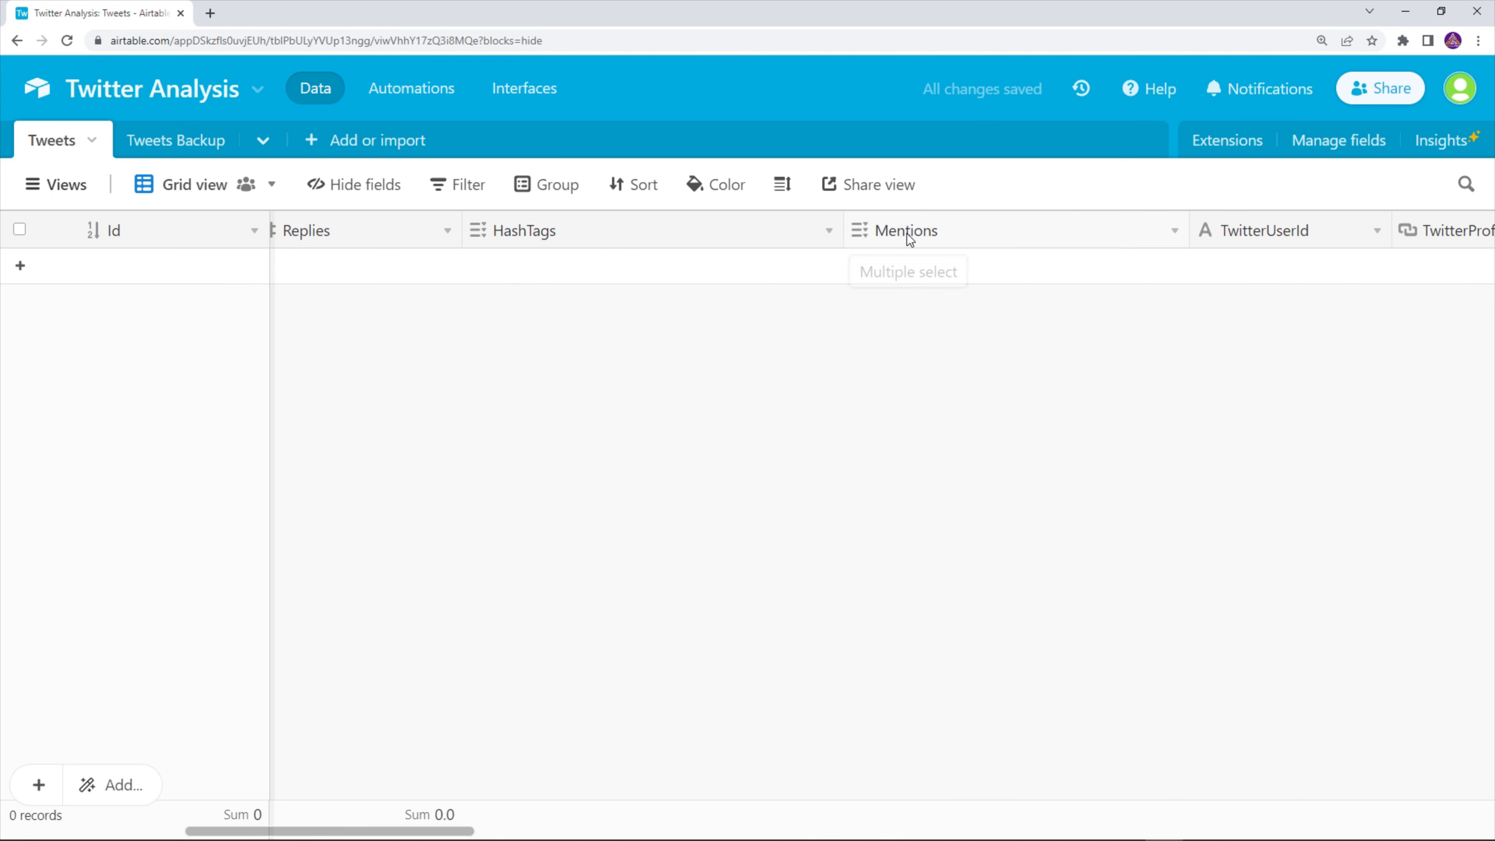
pyautogui.hscroll(5, 1155, 280)
pyautogui.moveTo(924, 229); pyautogui.dragTo(908, 228)
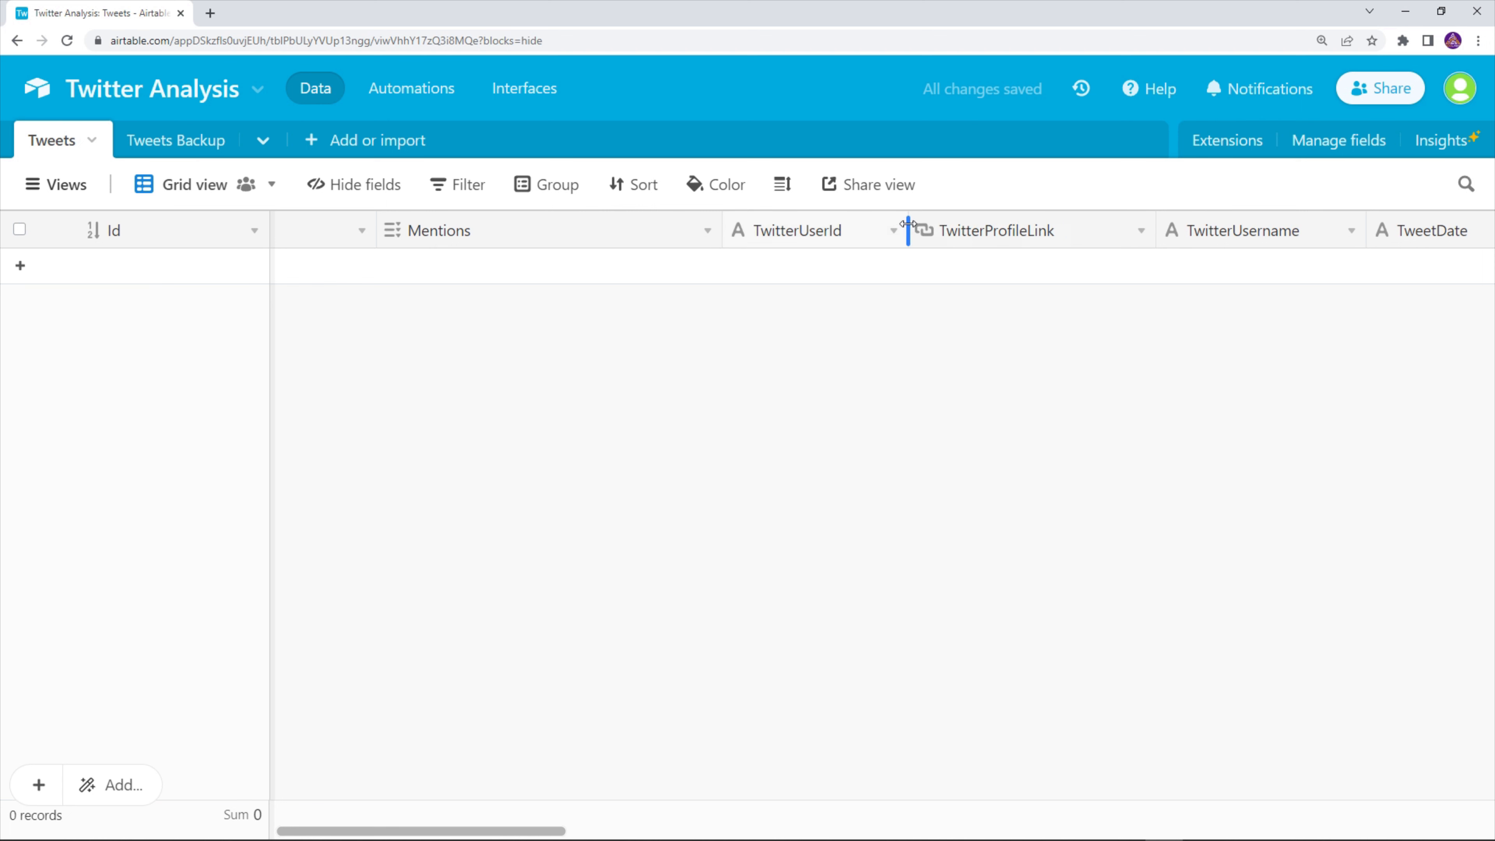
pyautogui.hscroll(5, 1044, 254)
pyautogui.moveTo(800, 228); pyautogui.dragTo(791, 229)
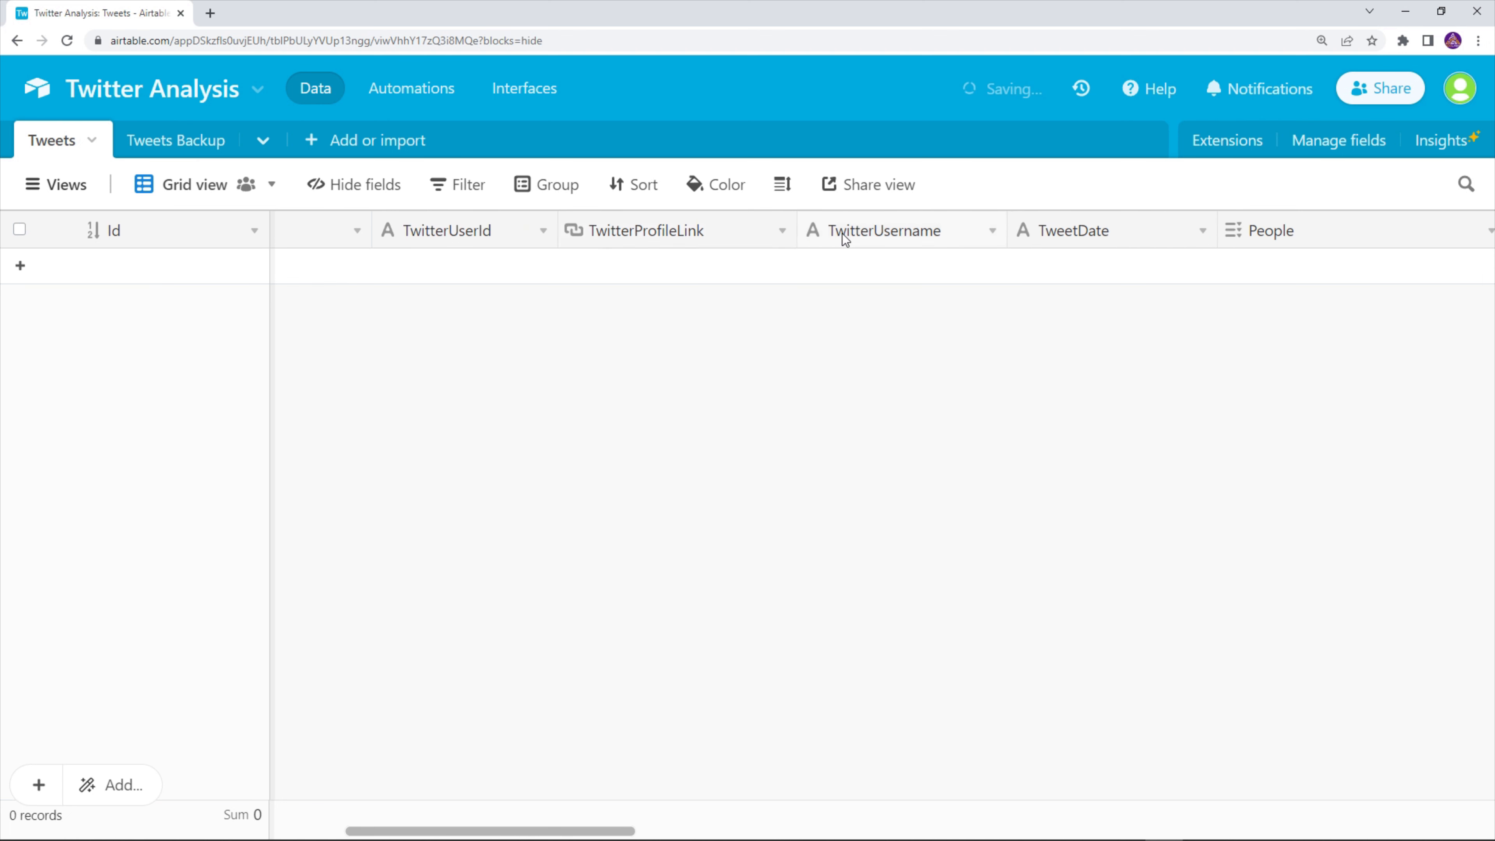
pyautogui.hscroll(5, 1025, 259)
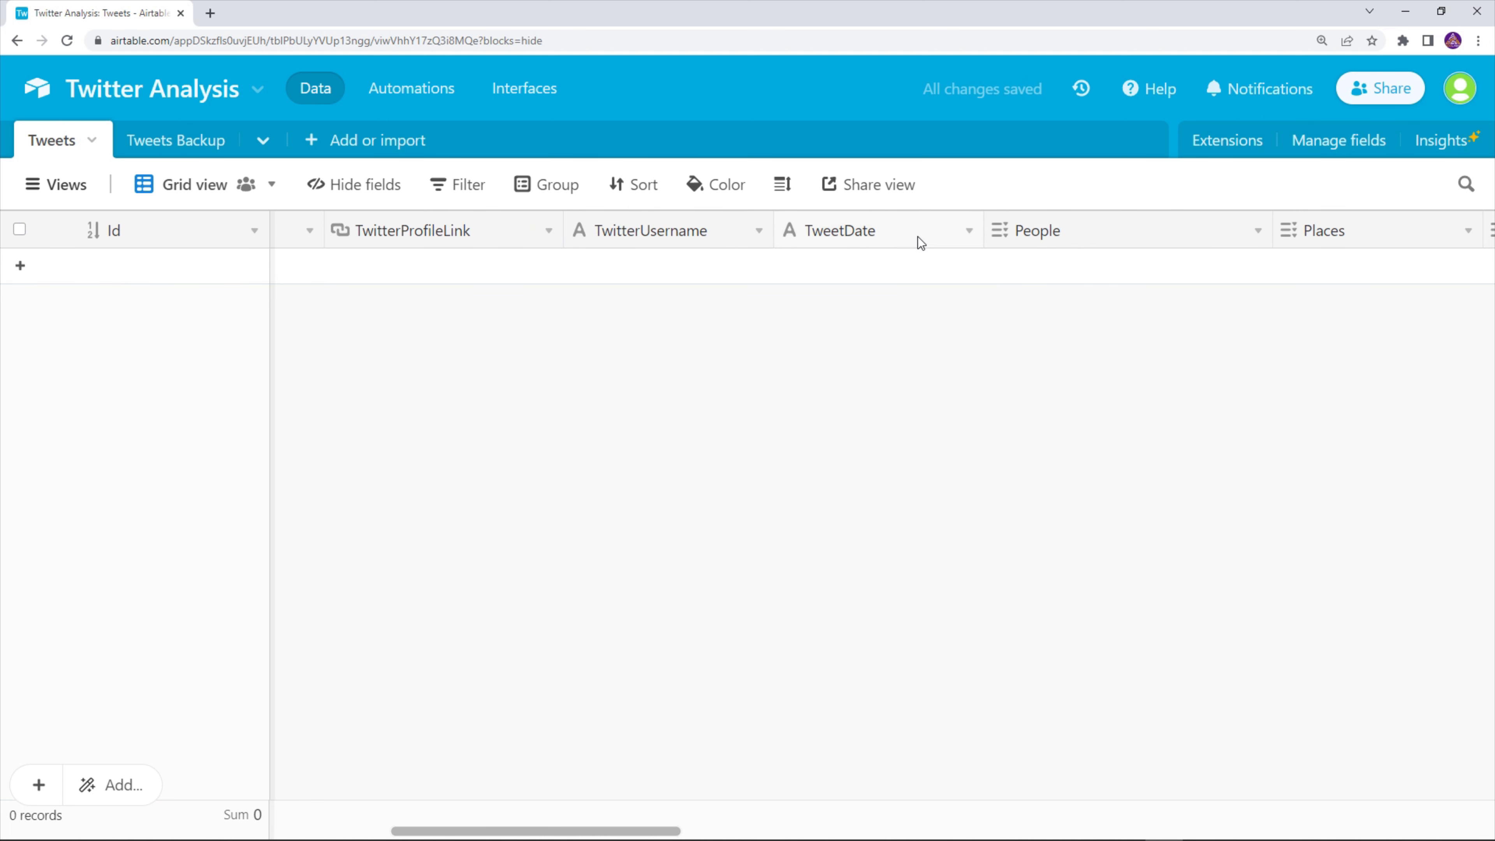
pyautogui.hscroll(5, 935, 299)
pyautogui.hscroll(2, 935, 297)
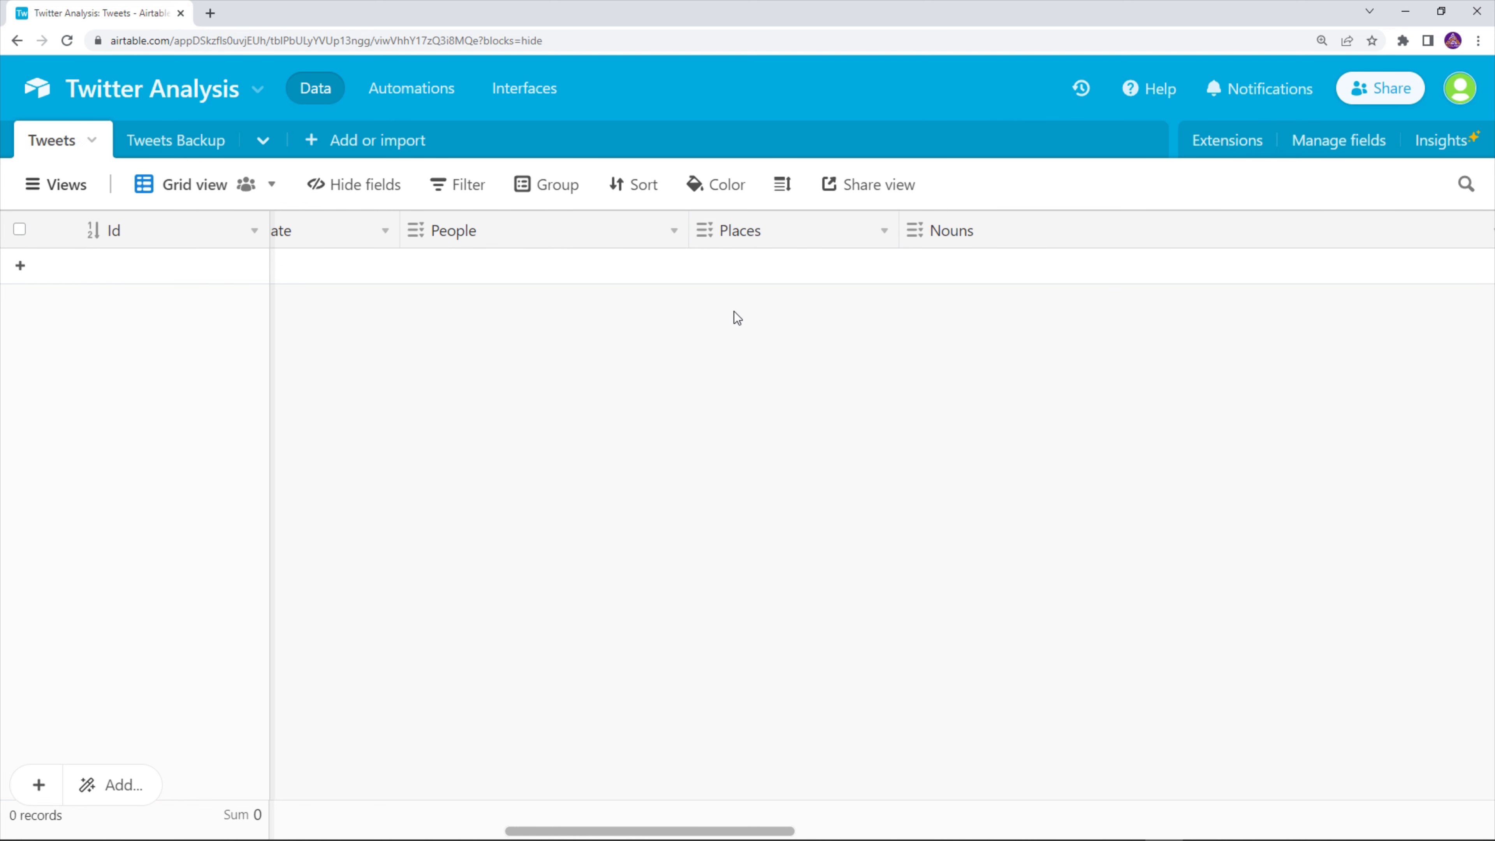
# - Examine the table's text-analysis fields, from Nouns and Verbs through Organizations, Phones, Dates and Times, and return to the Likes field
pyautogui.hscroll(10, 778, 301)
pyautogui.hscroll(2, 778, 295)
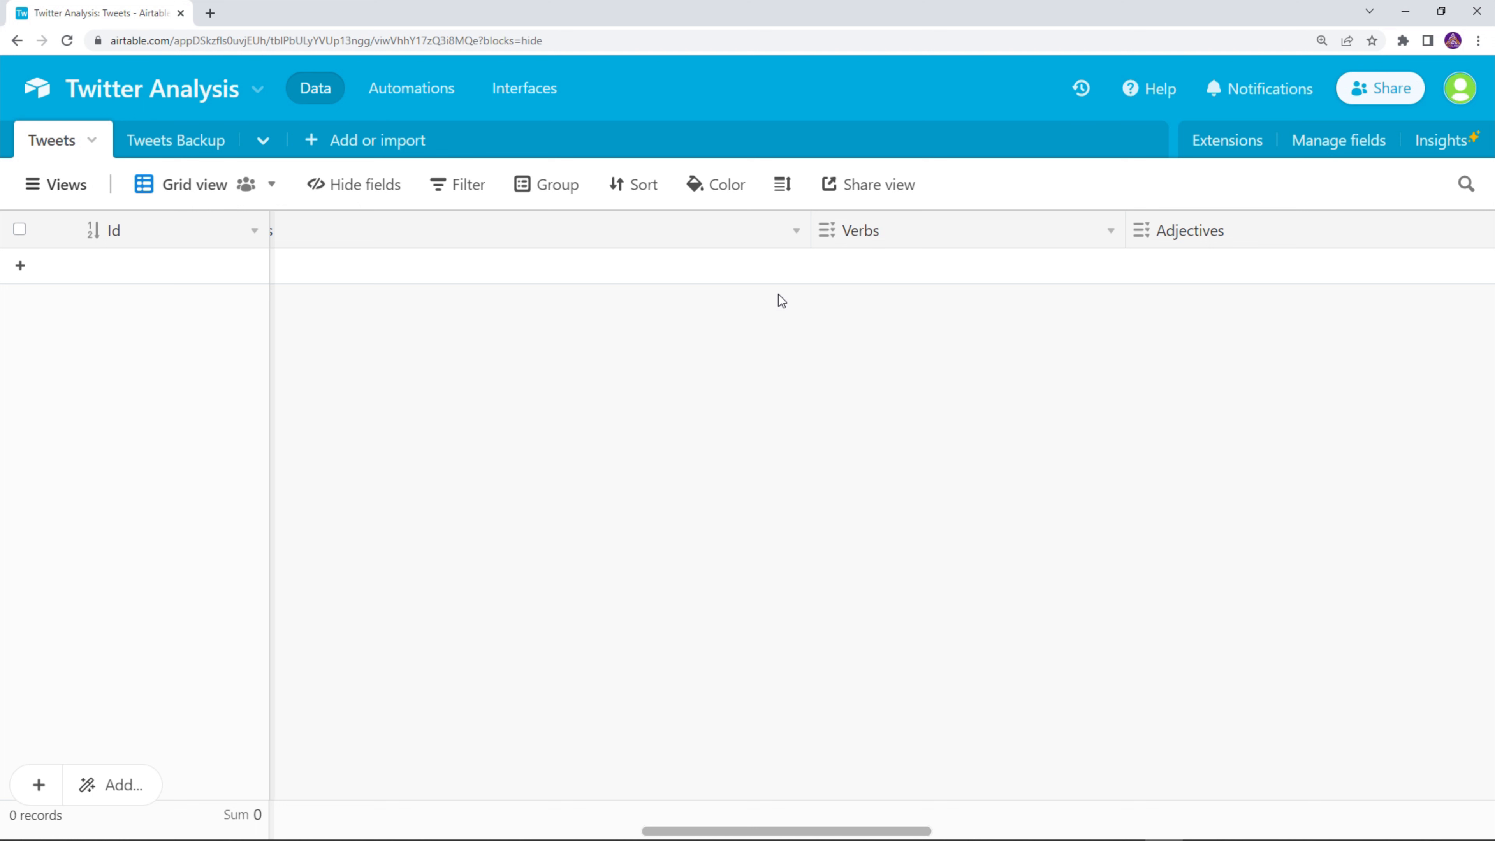
pyautogui.hscroll(8, 762, 285)
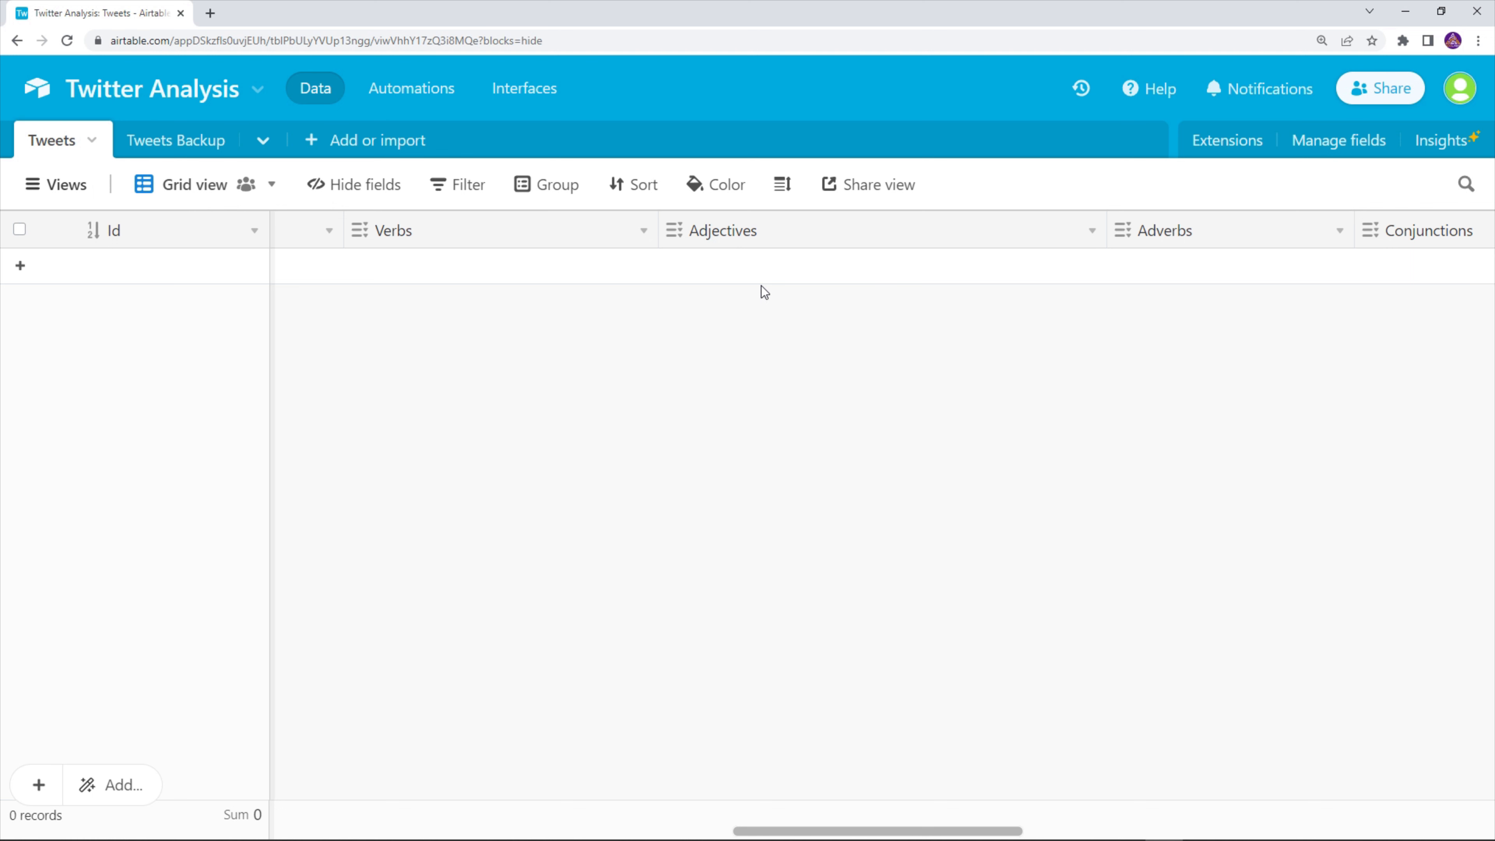
pyautogui.hscroll(6, 757, 299)
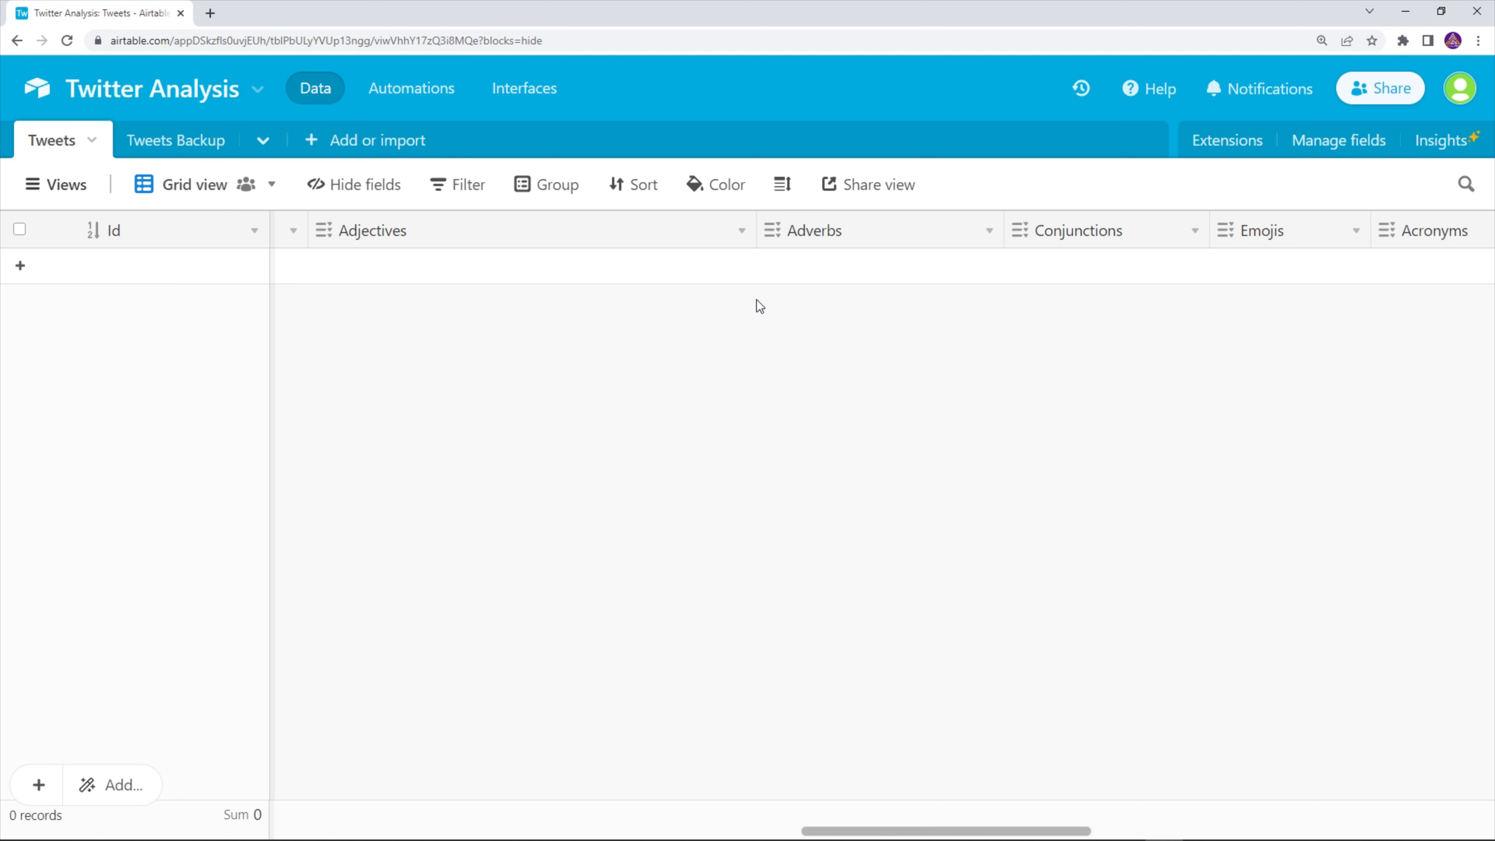
pyautogui.hscroll(4, 753, 327)
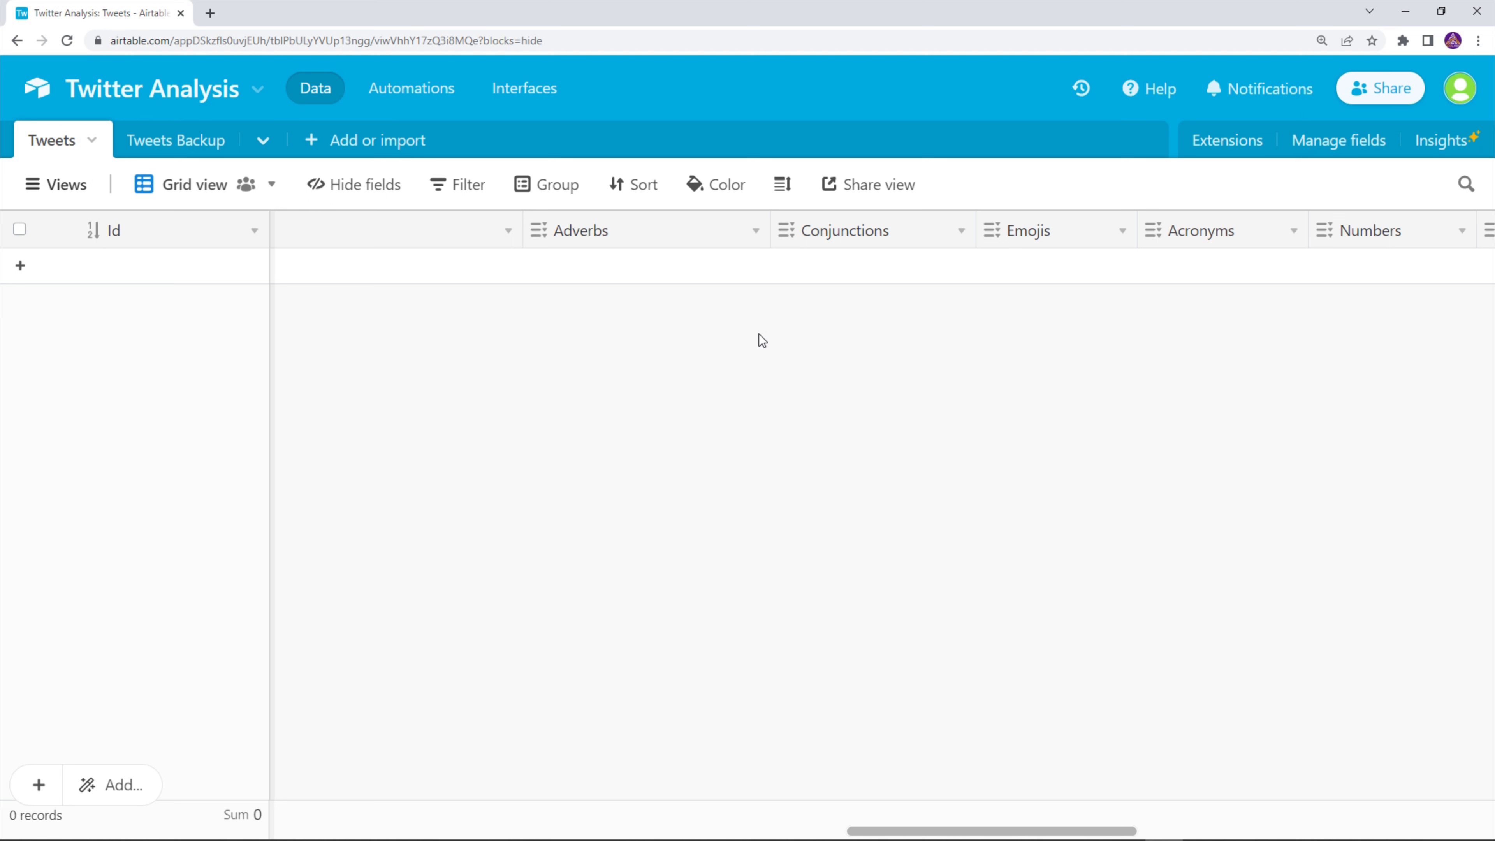
pyautogui.hscroll(10, 771, 311)
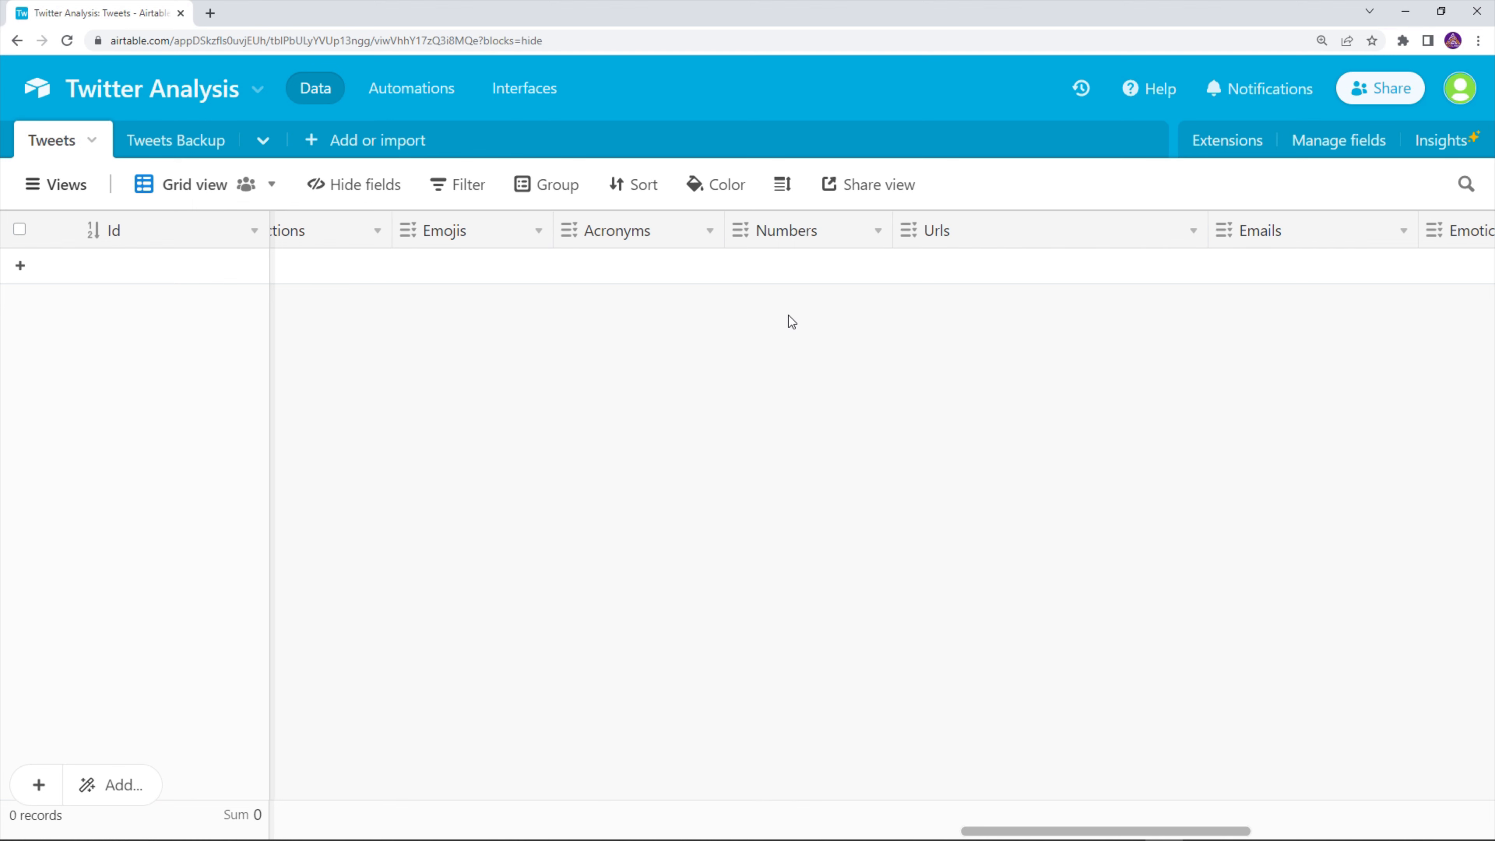
pyautogui.hscroll(12, 787, 317)
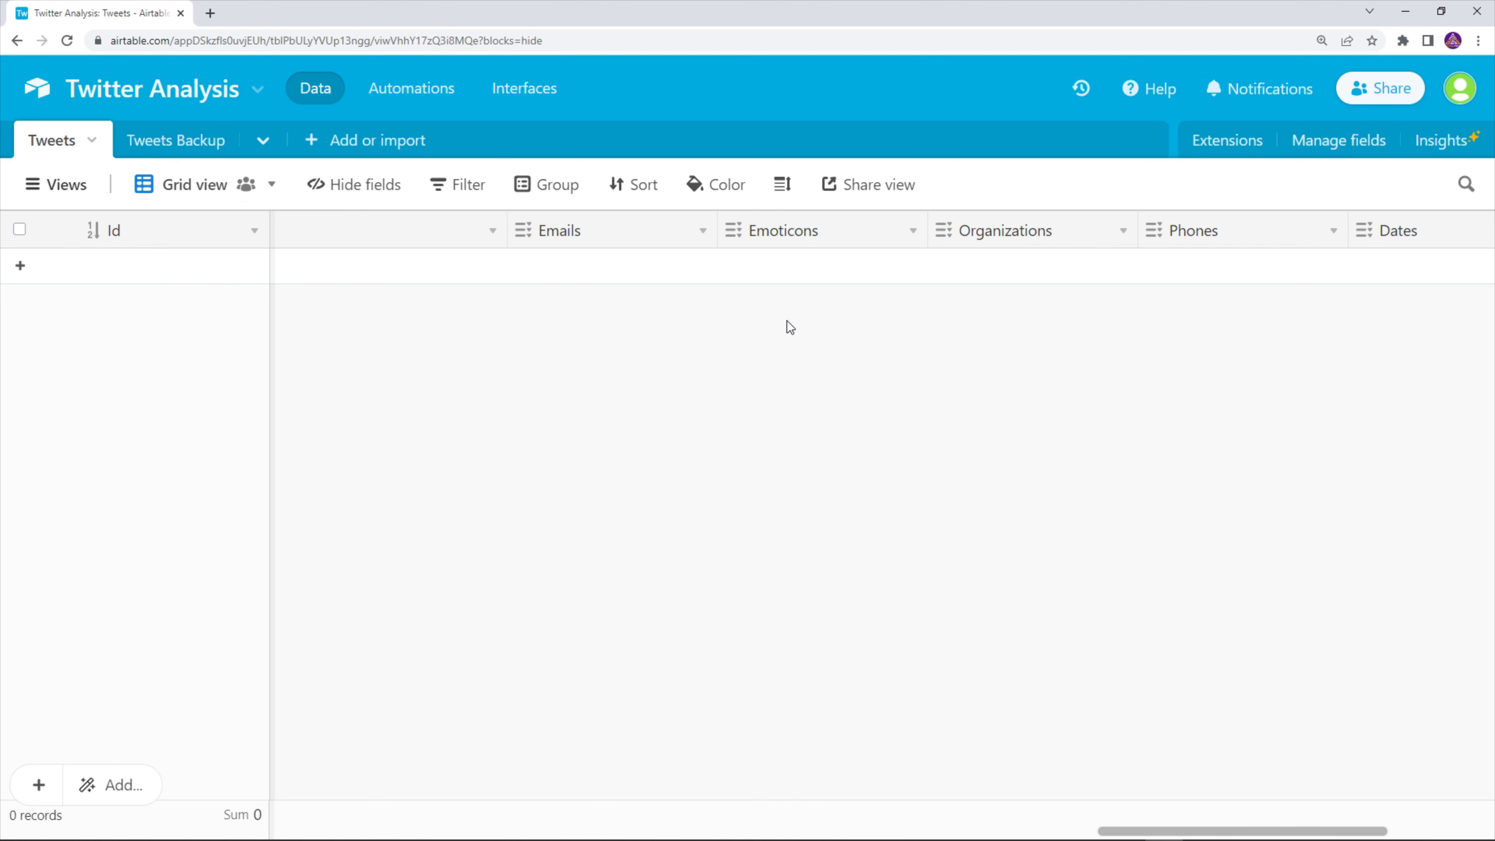
pyautogui.hscroll(-7, 788, 320)
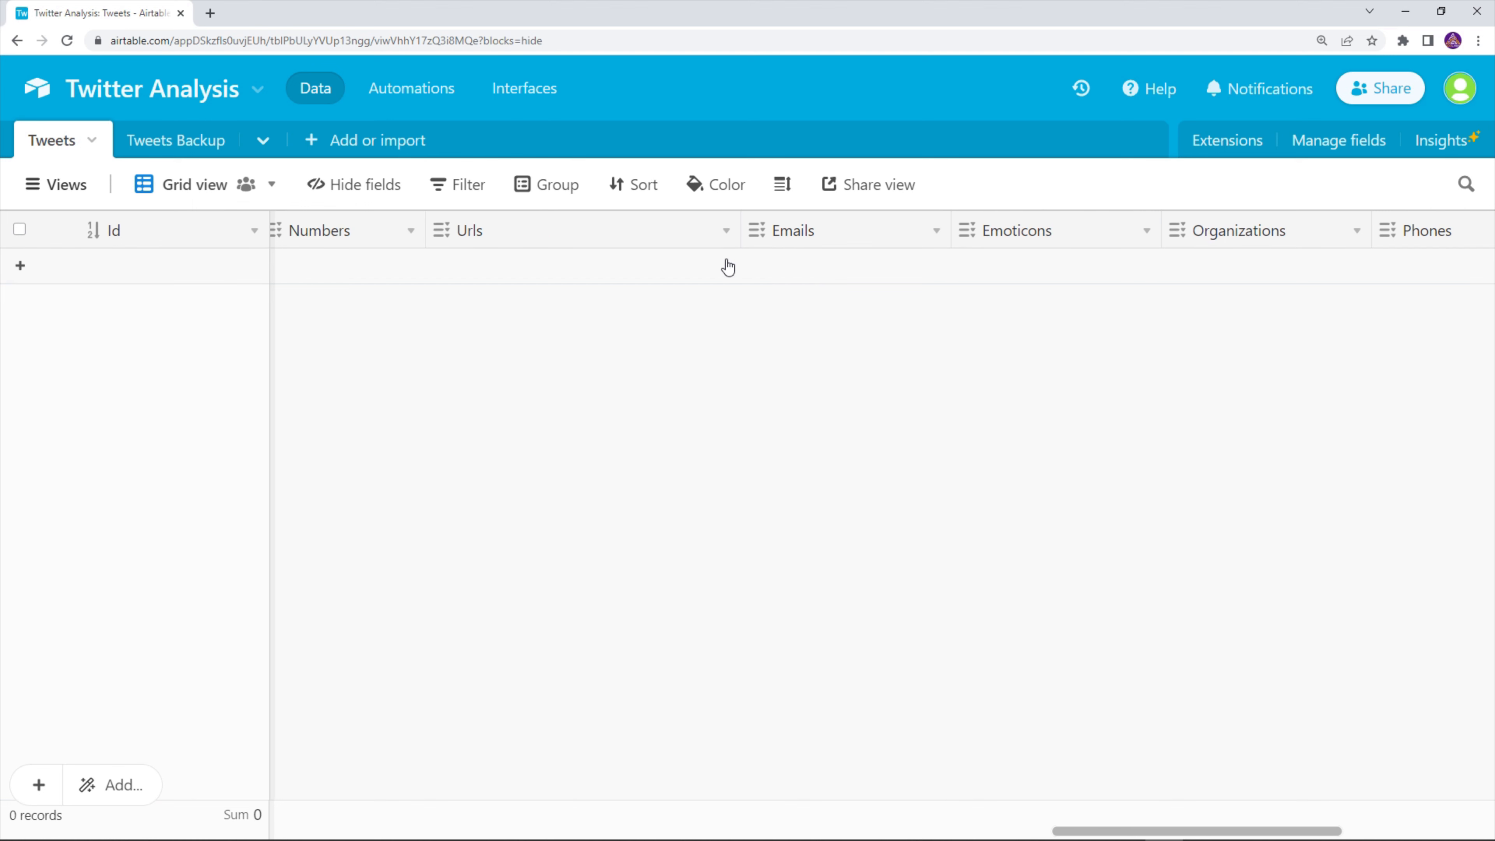
pyautogui.hscroll(7, 825, 277)
pyautogui.hscroll(9, 855, 287)
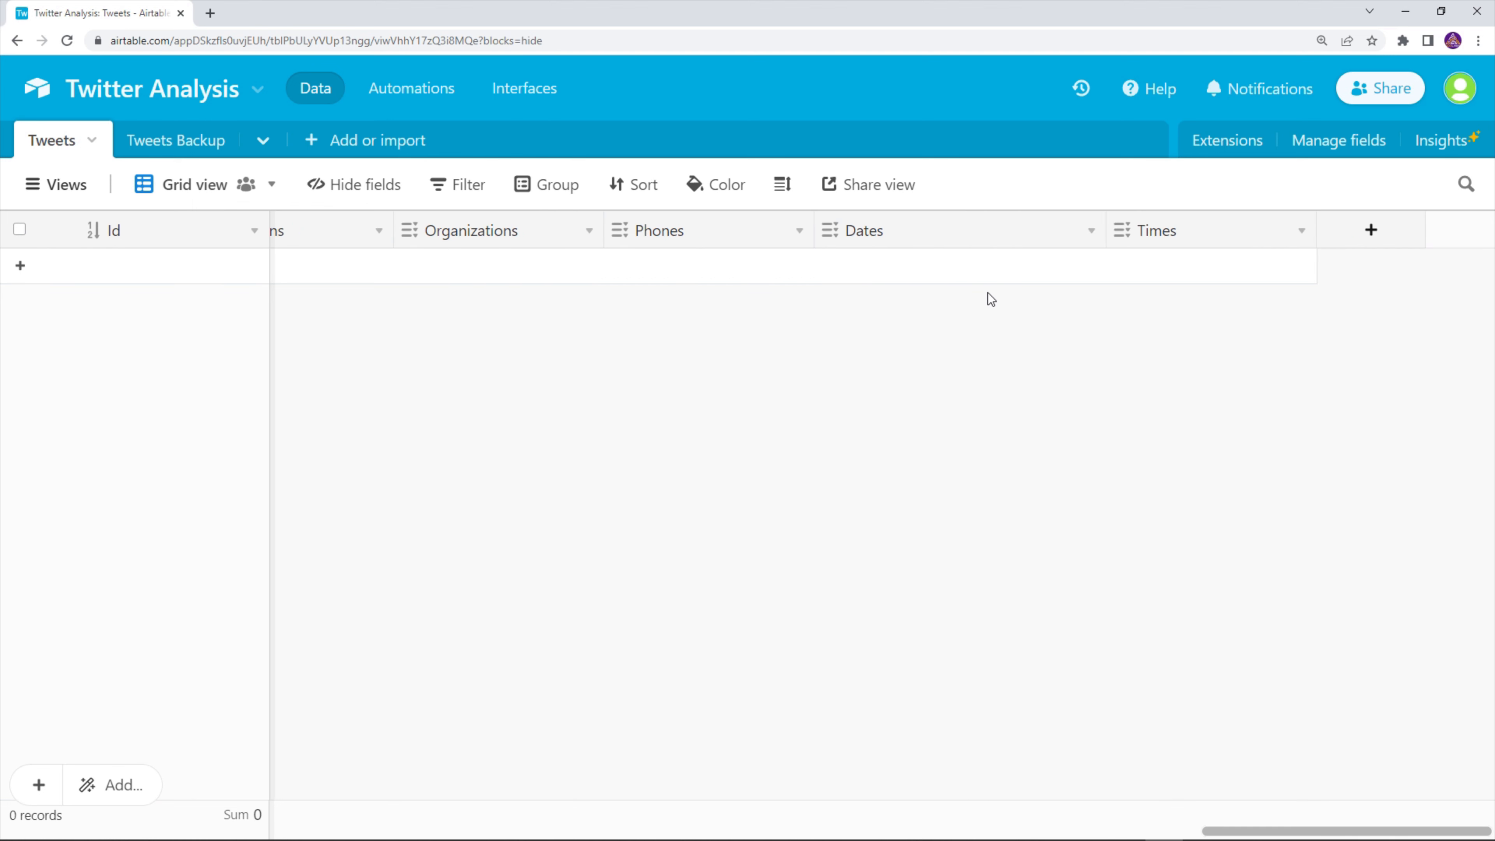
pyautogui.hscroll(-20, 1030, 311)
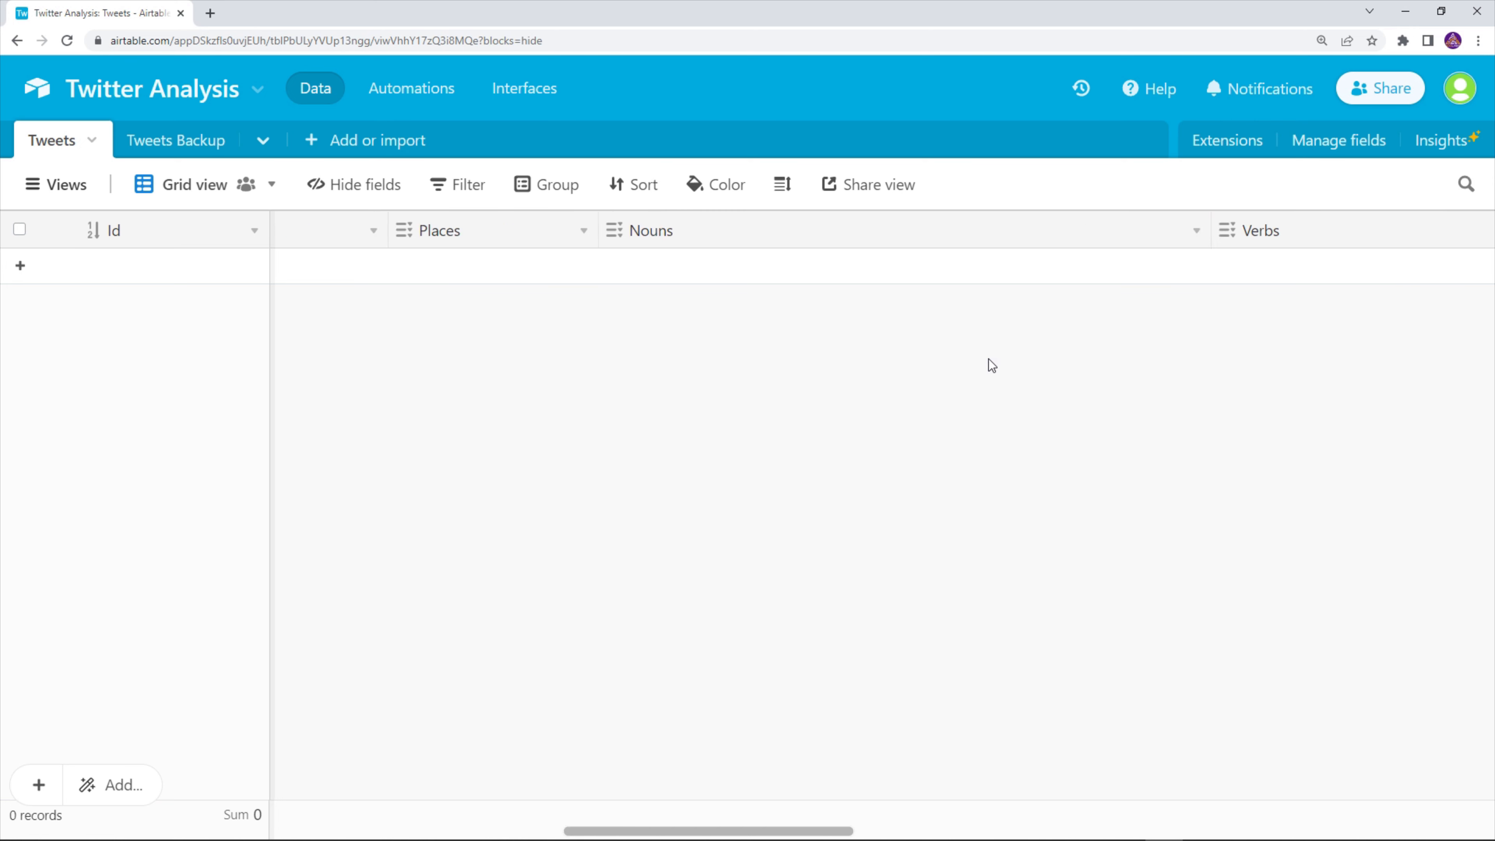
pyautogui.hscroll(-10, 991, 365)
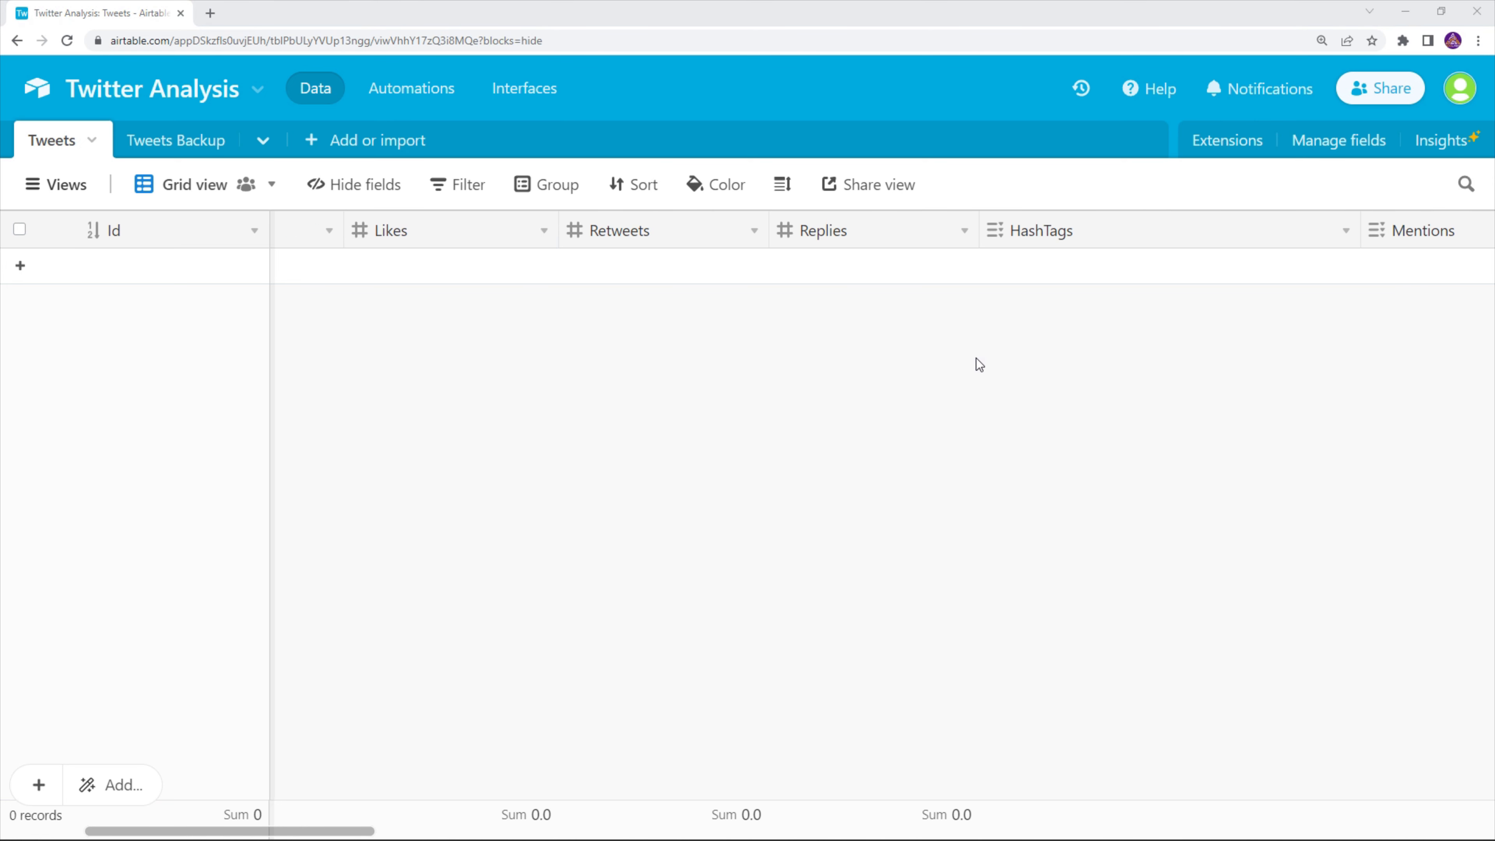
# - Switch to the Craftar dashboard and create a new API named "Tweet Extract and Analysis API"
pyautogui.hotkey('alt', 'Tab')
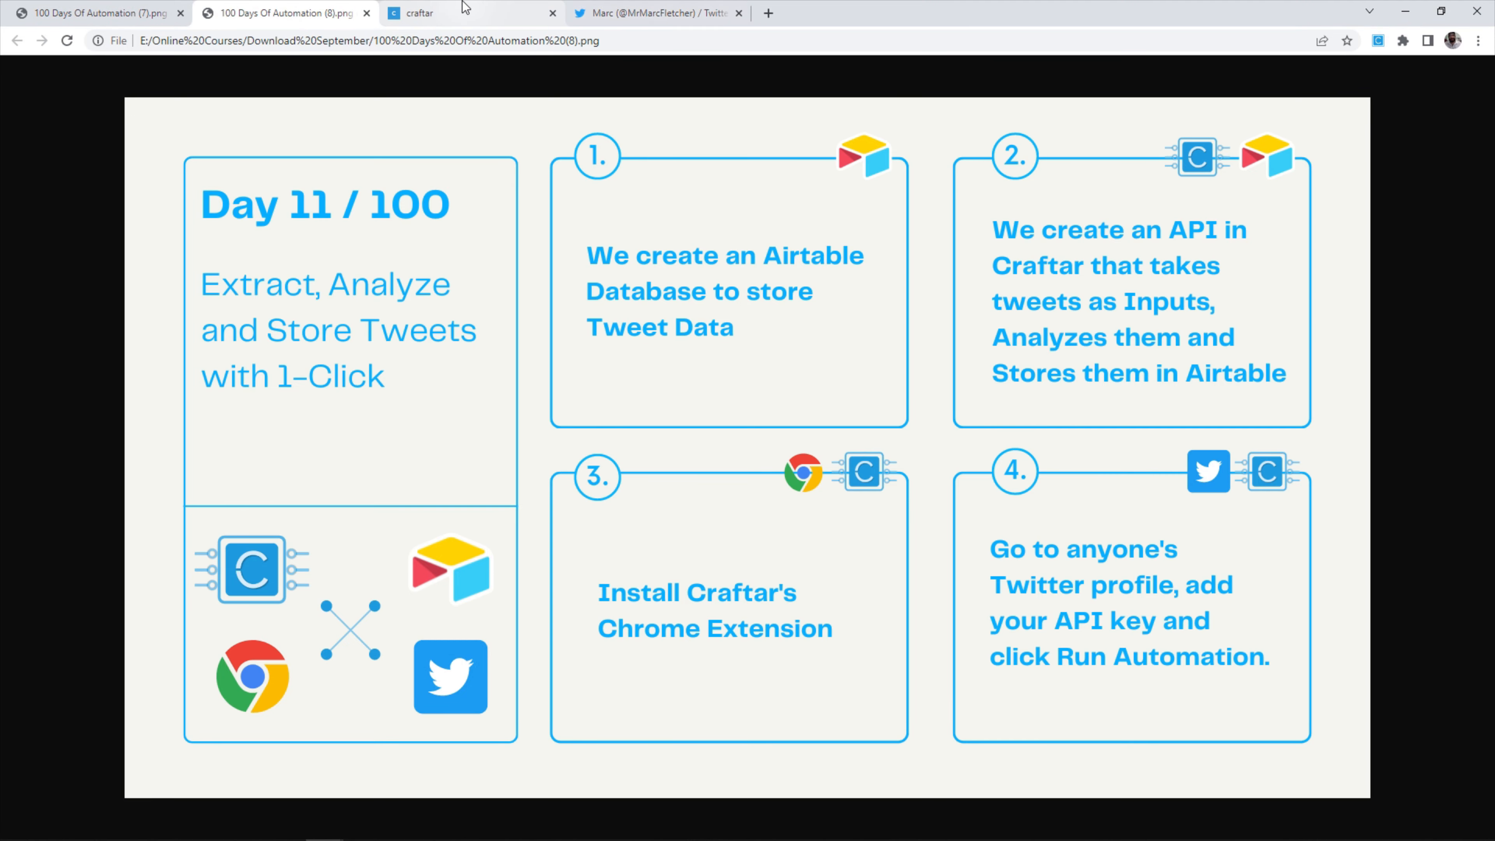
pyautogui.click(447, 12)
pyautogui.click(384, 206)
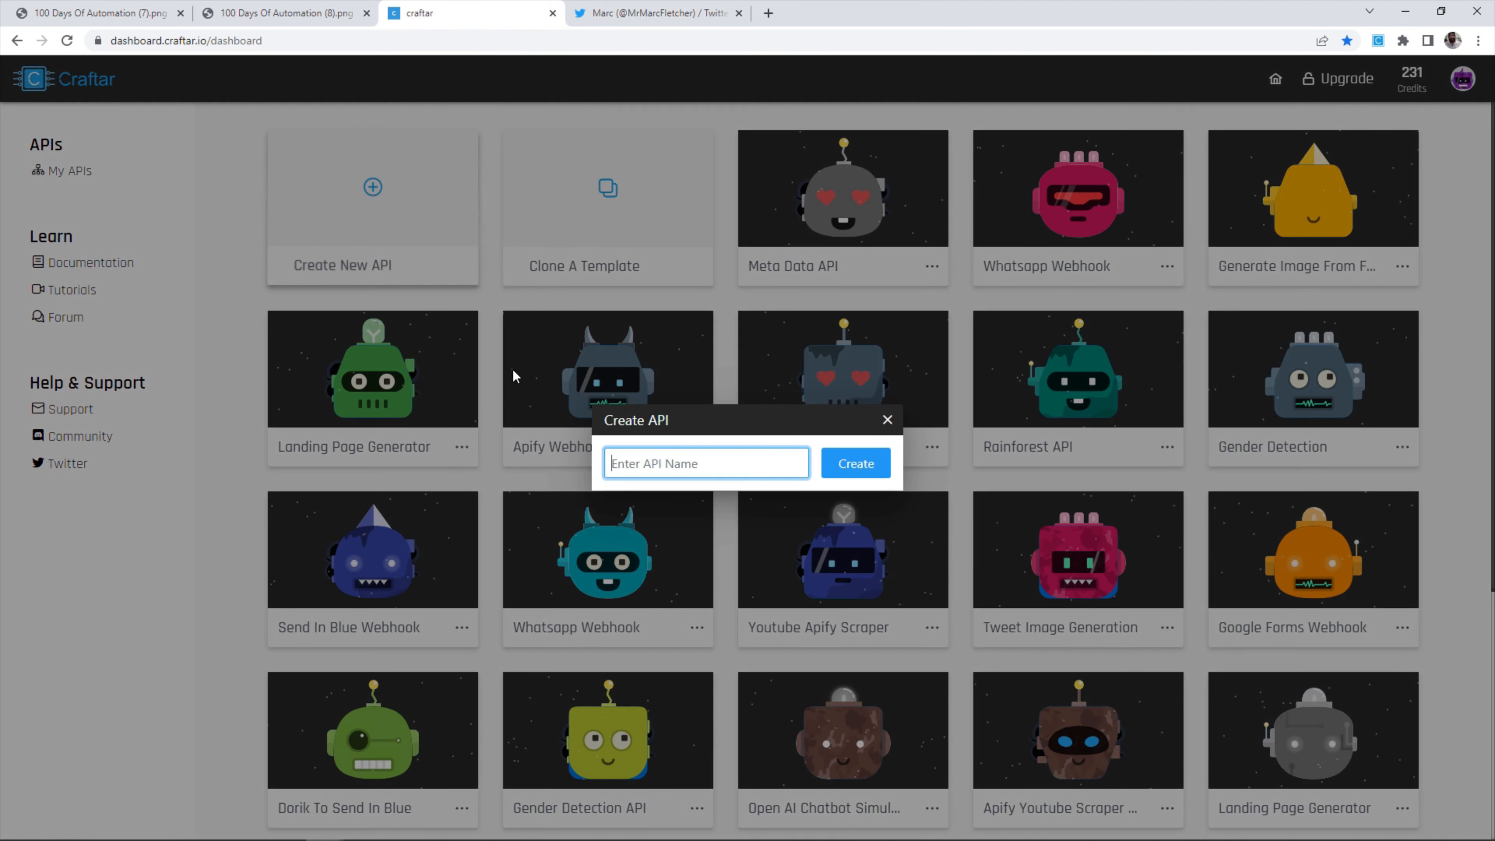
pyautogui.write('Twwet')
pyautogui.hotkey('ctrl', 'BackSpace')
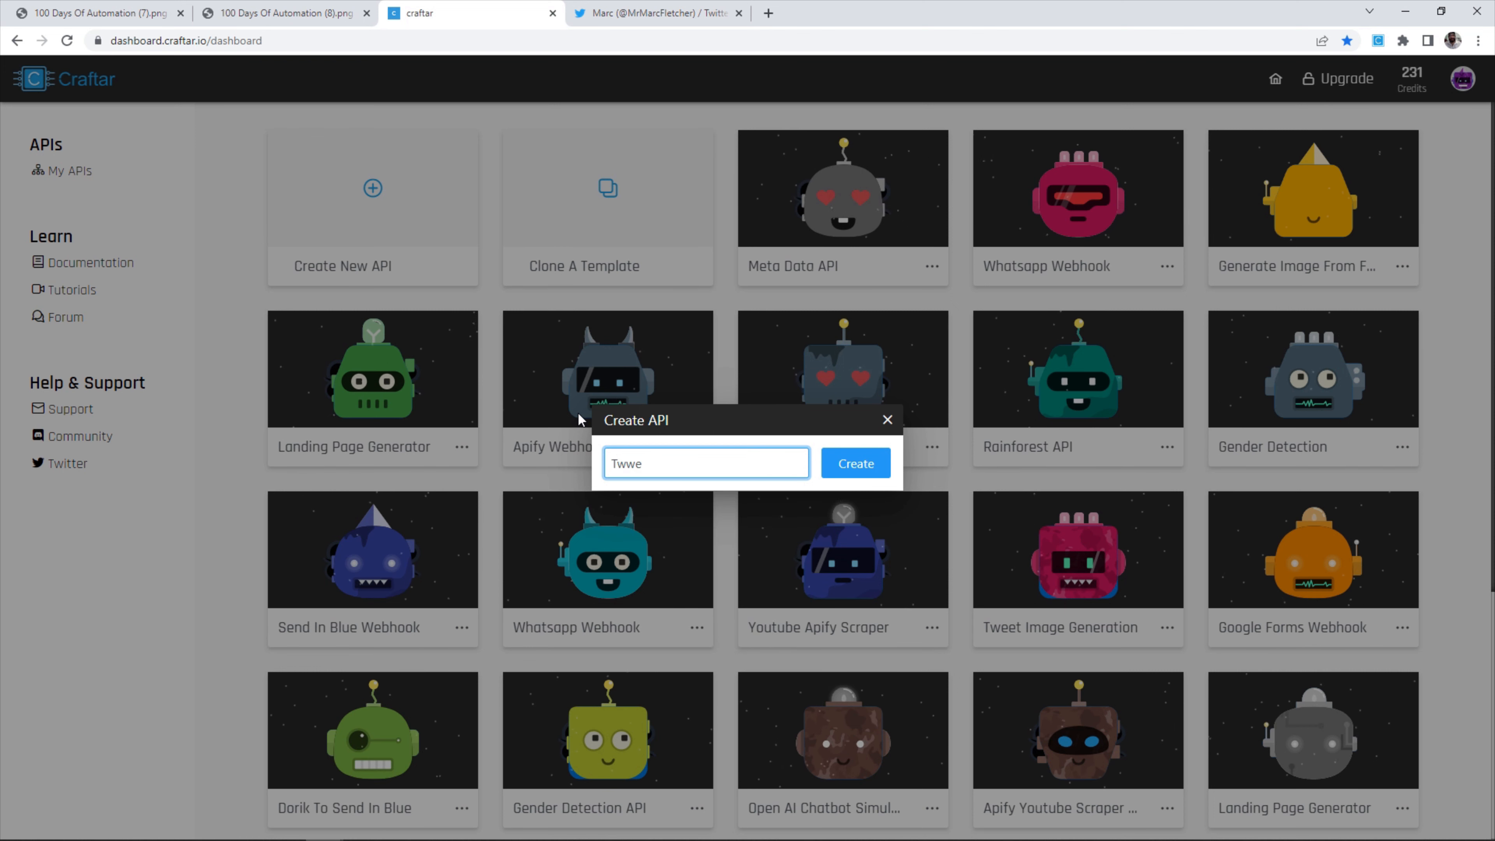
pyautogui.write('Tweet Extract and Analysis API')
pyautogui.press('Return')
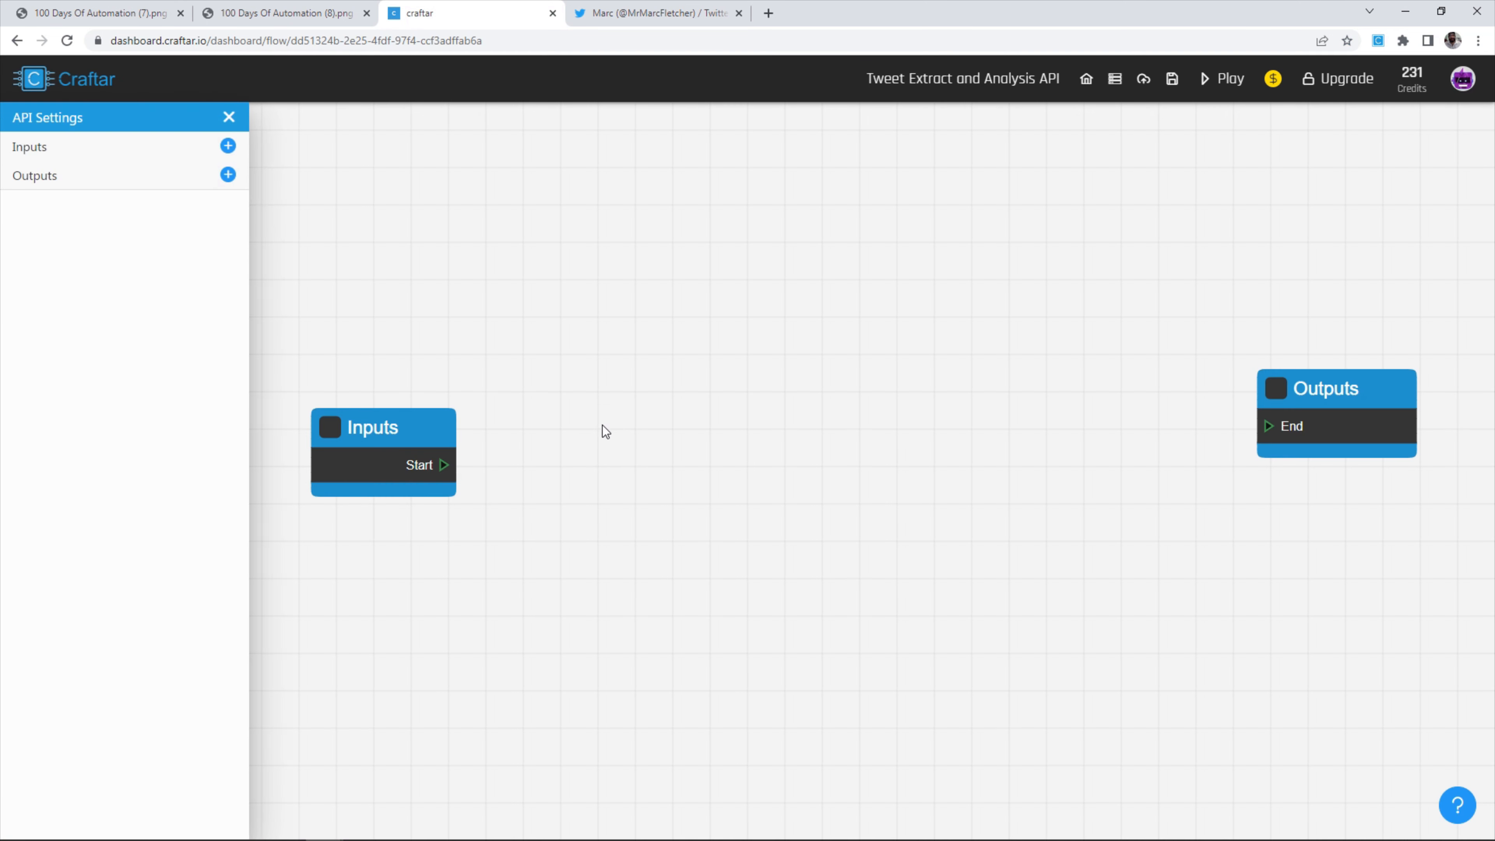
# - Add an API input named tweets with the List data type, and reposition the Inputs and Outputs nodes with space between them
pyautogui.moveTo(1331, 374); pyautogui.dragTo(1014, 336)
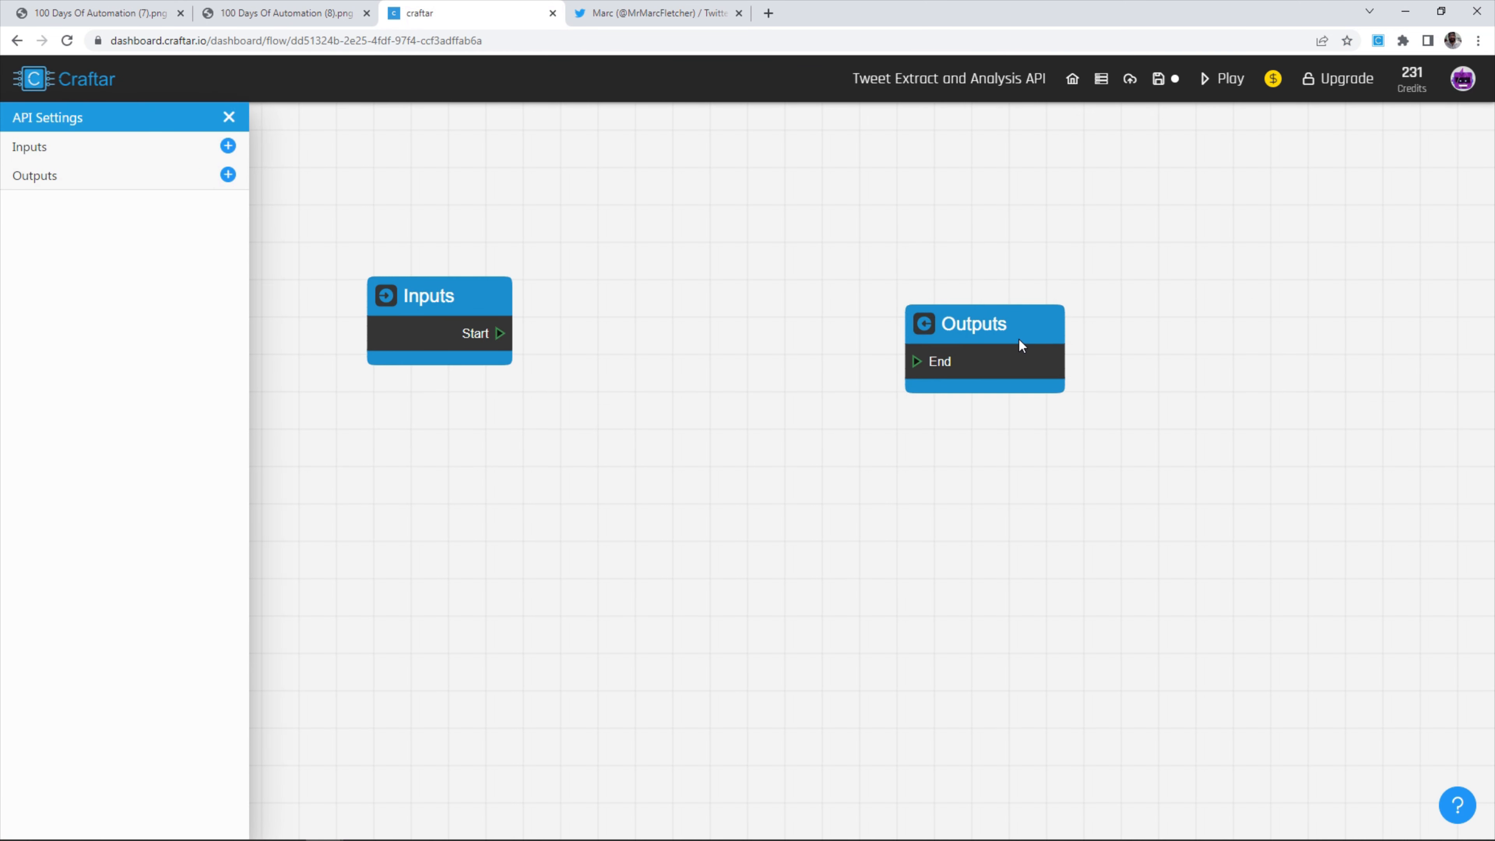
pyautogui.moveTo(457, 292); pyautogui.dragTo(420, 299)
pyautogui.click(227, 146)
pyautogui.doubleClick(1377, 147)
pyautogui.write('tweets')
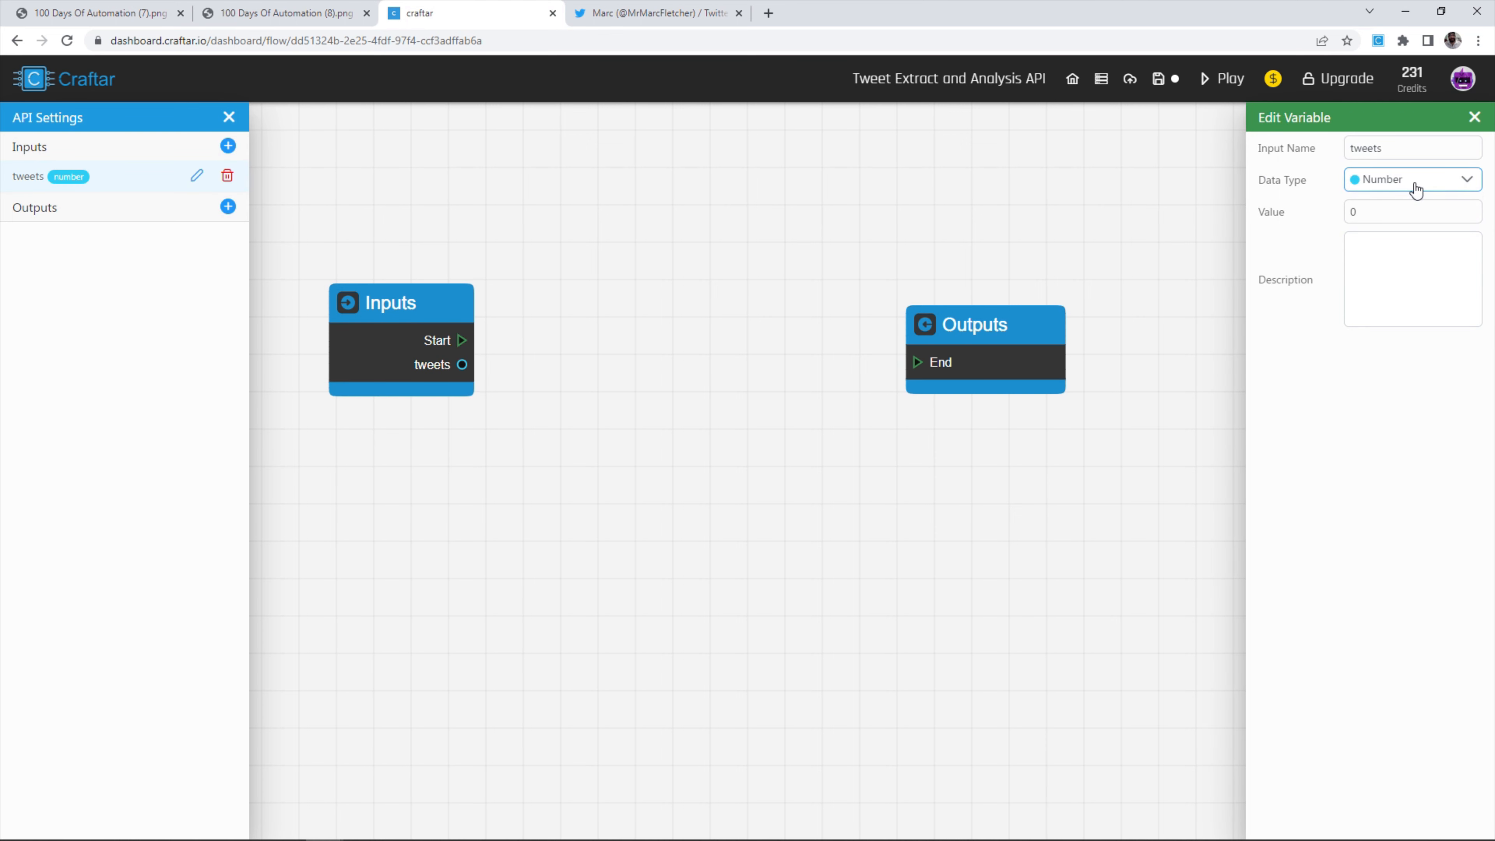
pyautogui.click(1413, 180)
pyautogui.click(1344, 315)
pyautogui.moveTo(1055, 366); pyautogui.dragTo(1186, 367)
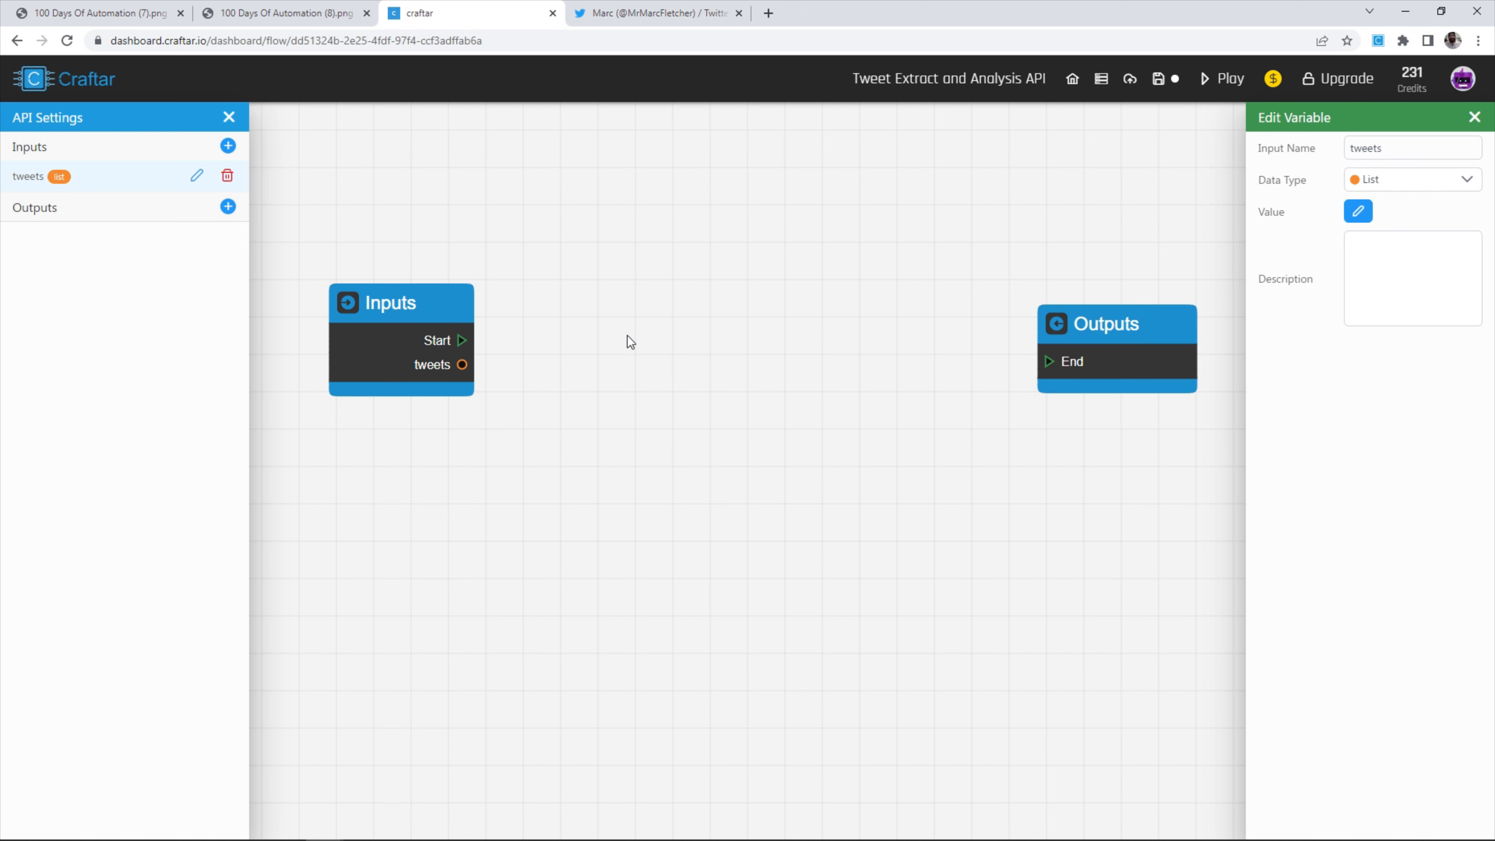
# - Add an Analyze List of Texts block from the NLP algorithms and place it between the Inputs and Outputs nodes
pyautogui.rightClick(577, 264)
pyautogui.scroll(-1, 657, 432)
pyautogui.scroll(-1, 657, 432)
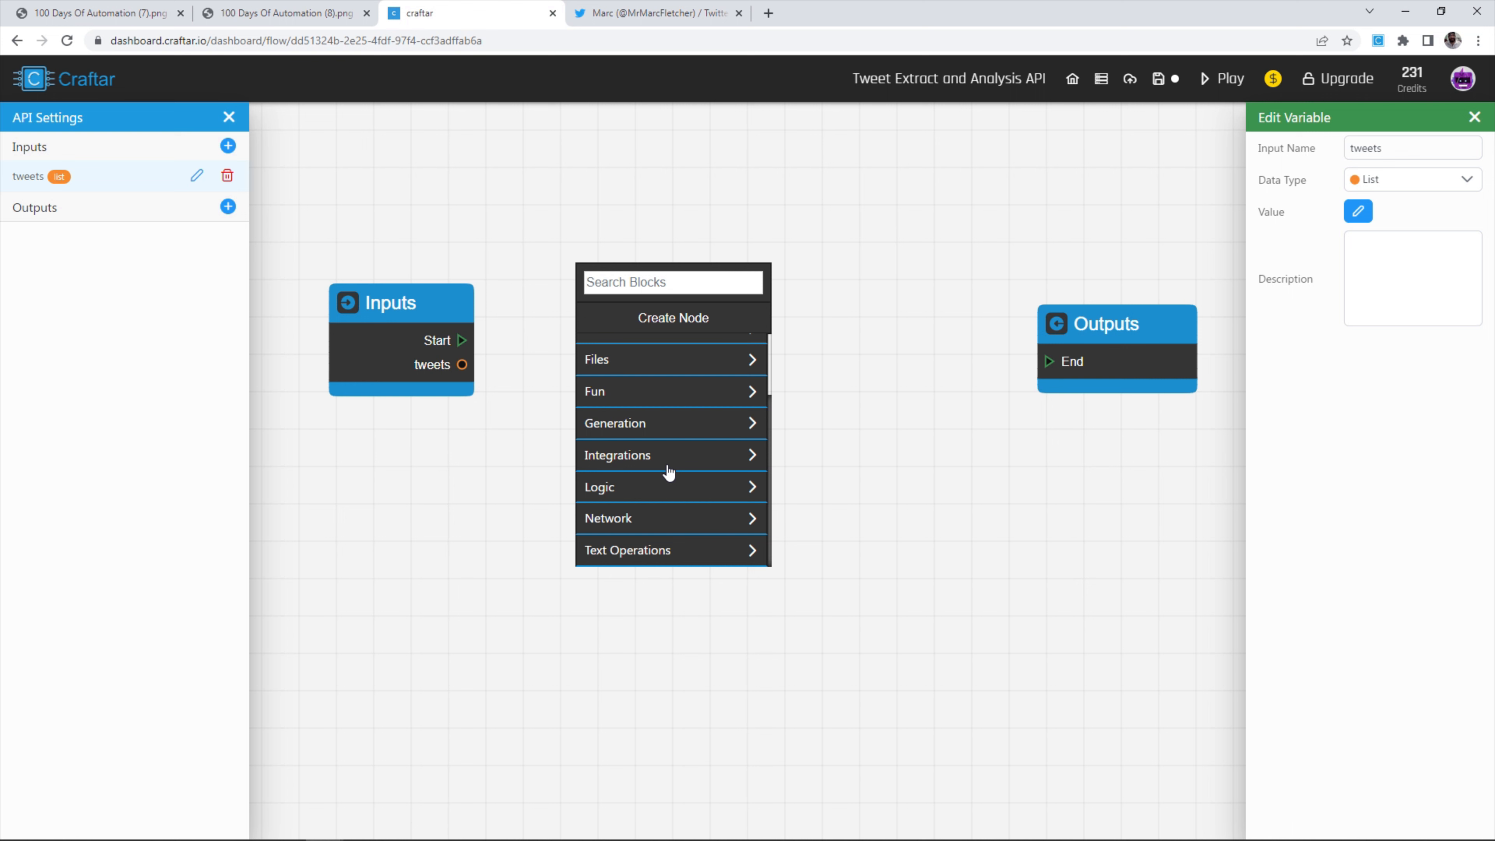
pyautogui.scroll(2, 664, 412)
pyautogui.click(666, 348)
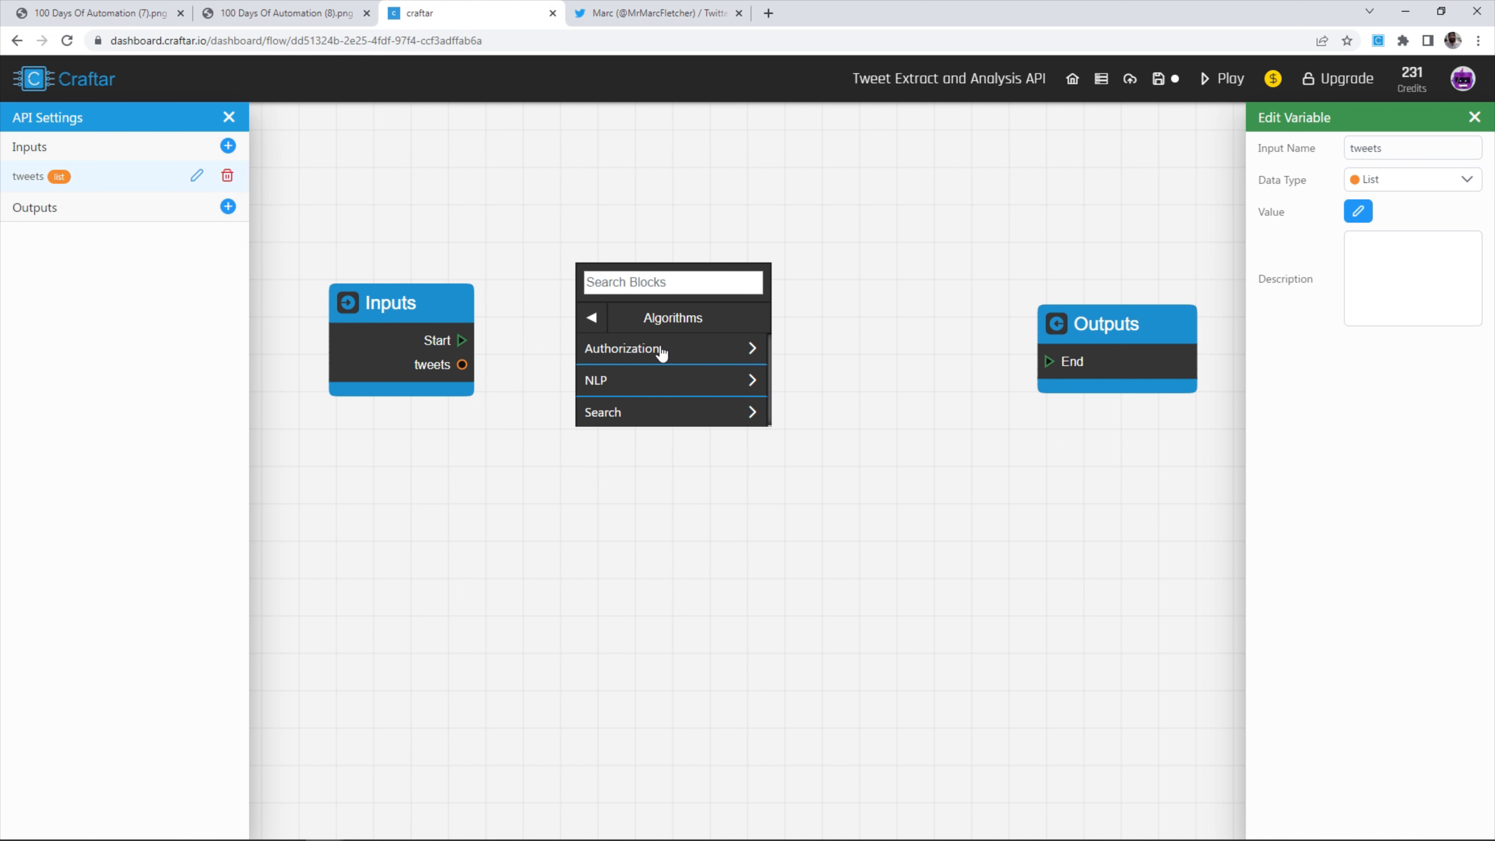
pyautogui.click(643, 383)
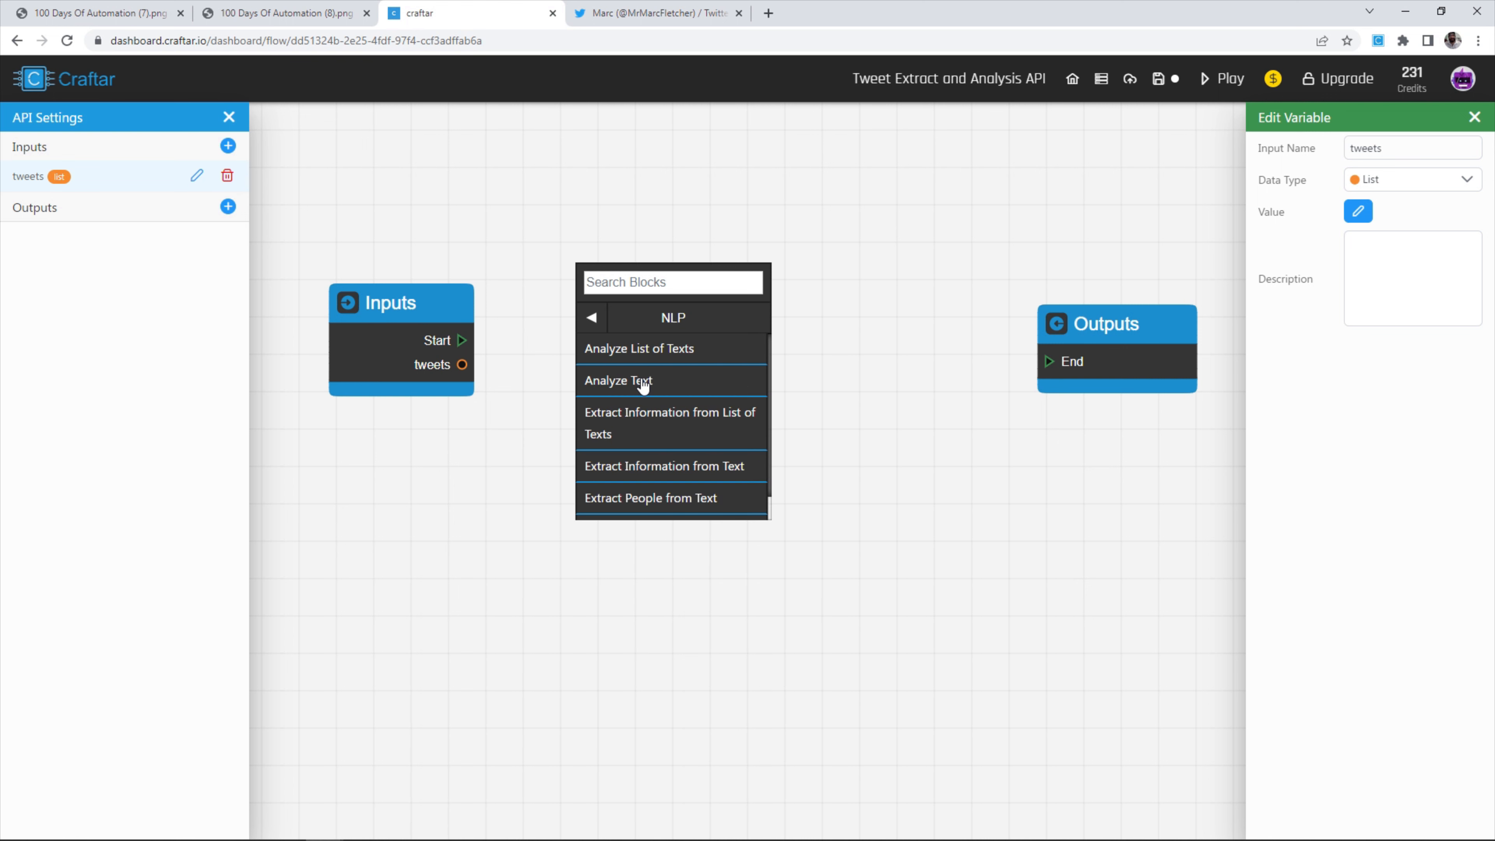
pyautogui.click(683, 348)
pyautogui.moveTo(624, 293); pyautogui.dragTo(768, 278)
pyautogui.moveTo(1086, 376); pyautogui.dragTo(1148, 285)
pyautogui.moveTo(391, 346); pyautogui.dragTo(357, 365)
pyautogui.moveTo(774, 334); pyautogui.dragTo(825, 346)
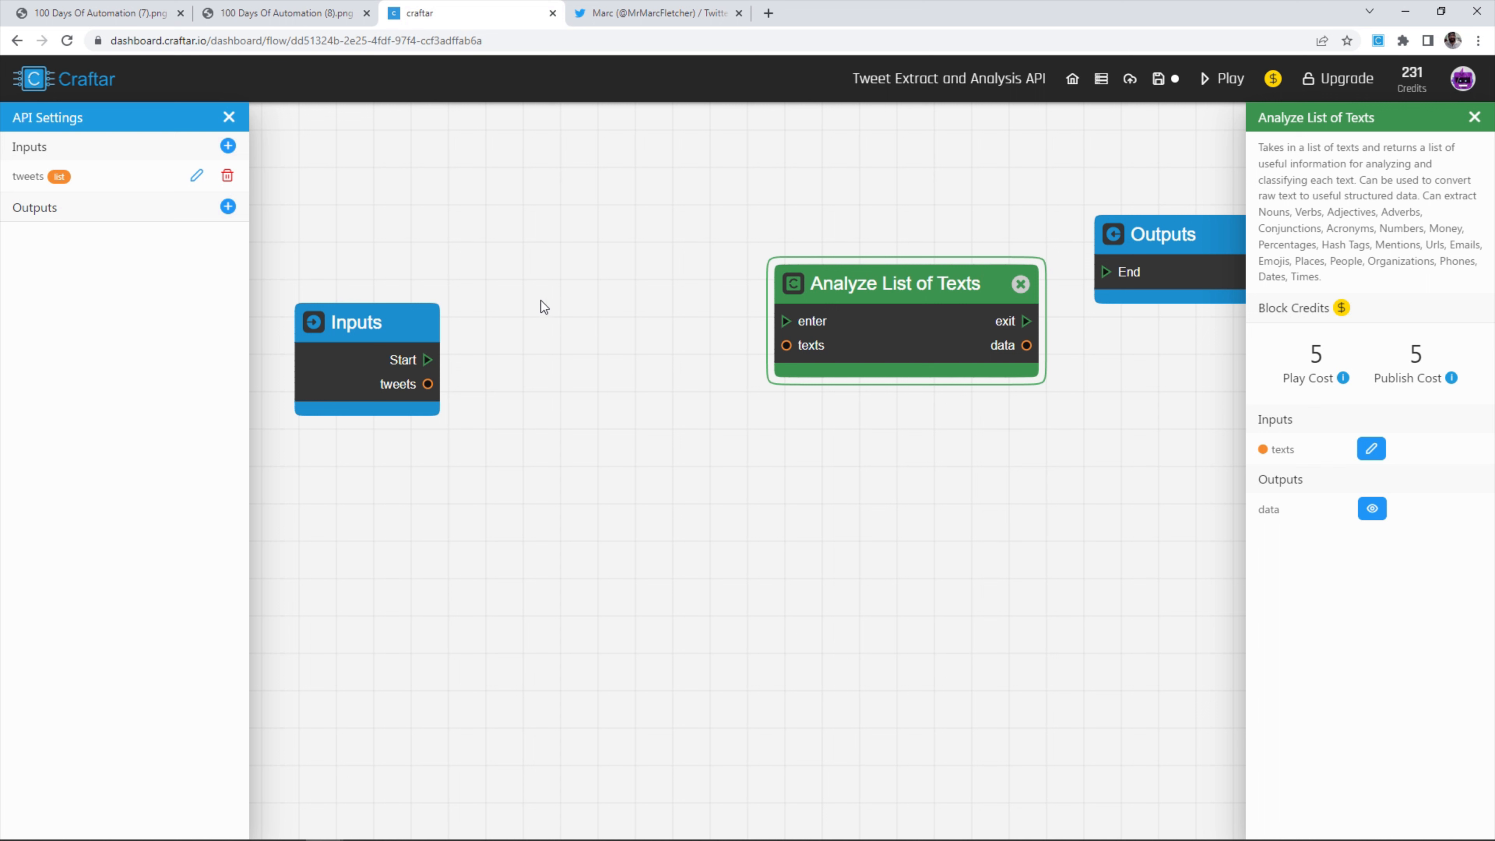
# - Add an Extract All Values By Key Name block and link the flow from Start through it to Analyze List of Texts
pyautogui.rightClick(491, 276)
pyautogui.write('extract')
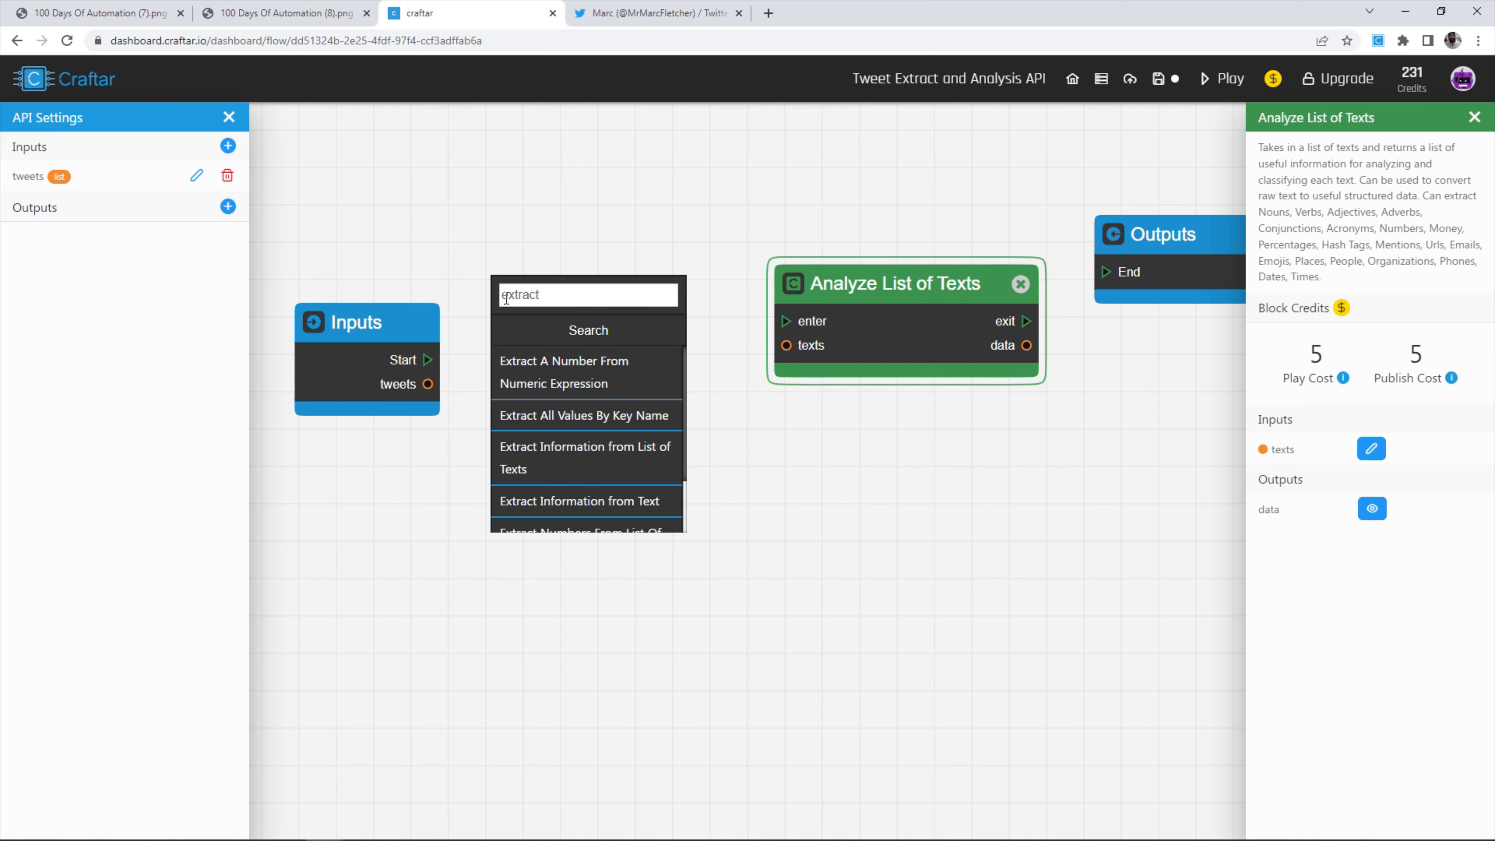
pyautogui.click(601, 412)
pyautogui.moveTo(427, 360); pyautogui.dragTo(502, 332)
pyautogui.moveTo(1002, 321); pyautogui.dragTo(1056, 321)
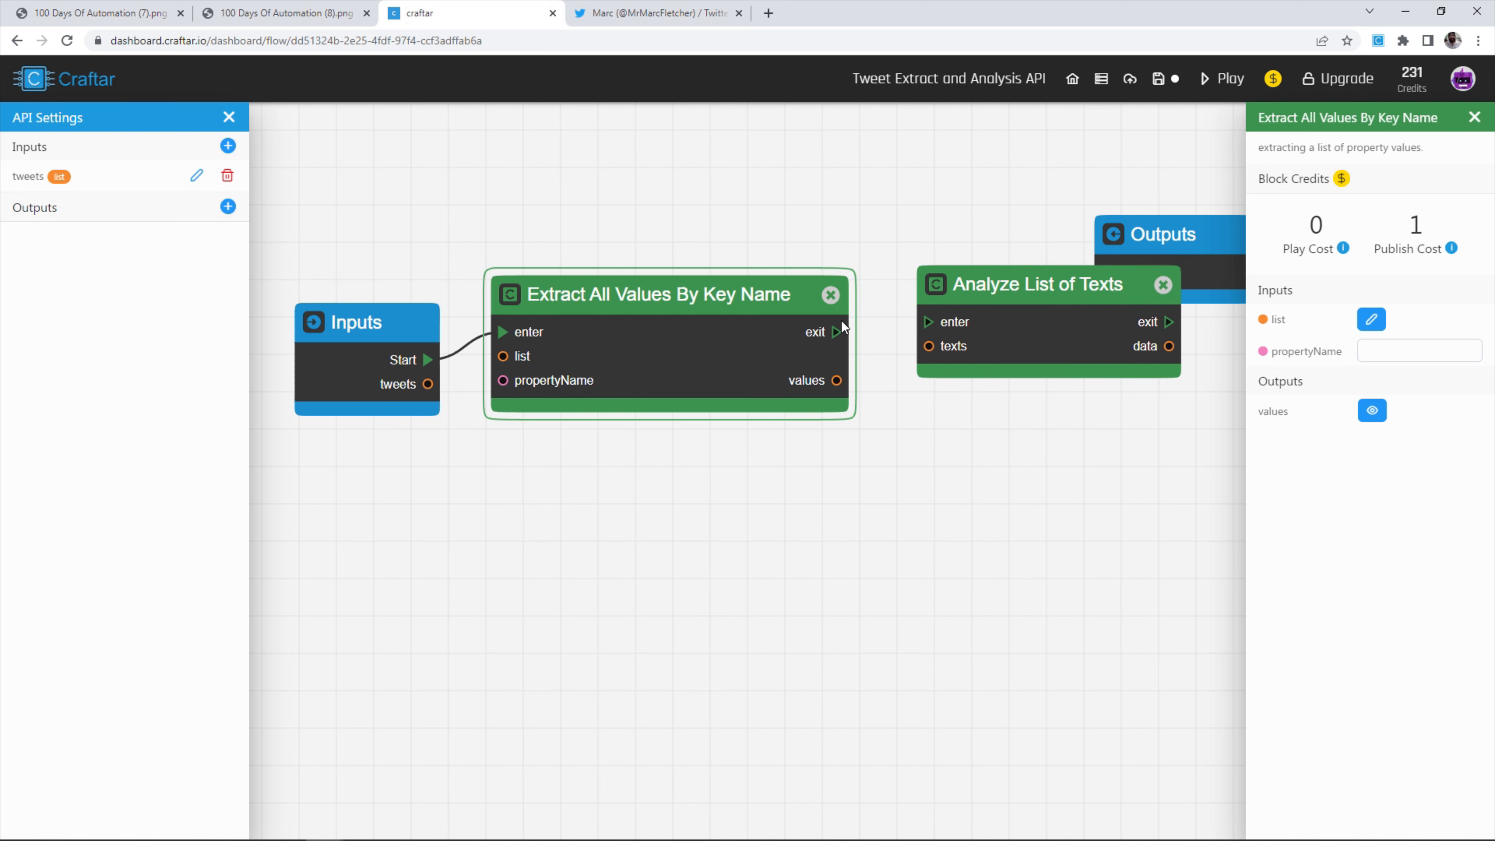
pyautogui.moveTo(837, 333); pyautogui.dragTo(929, 322)
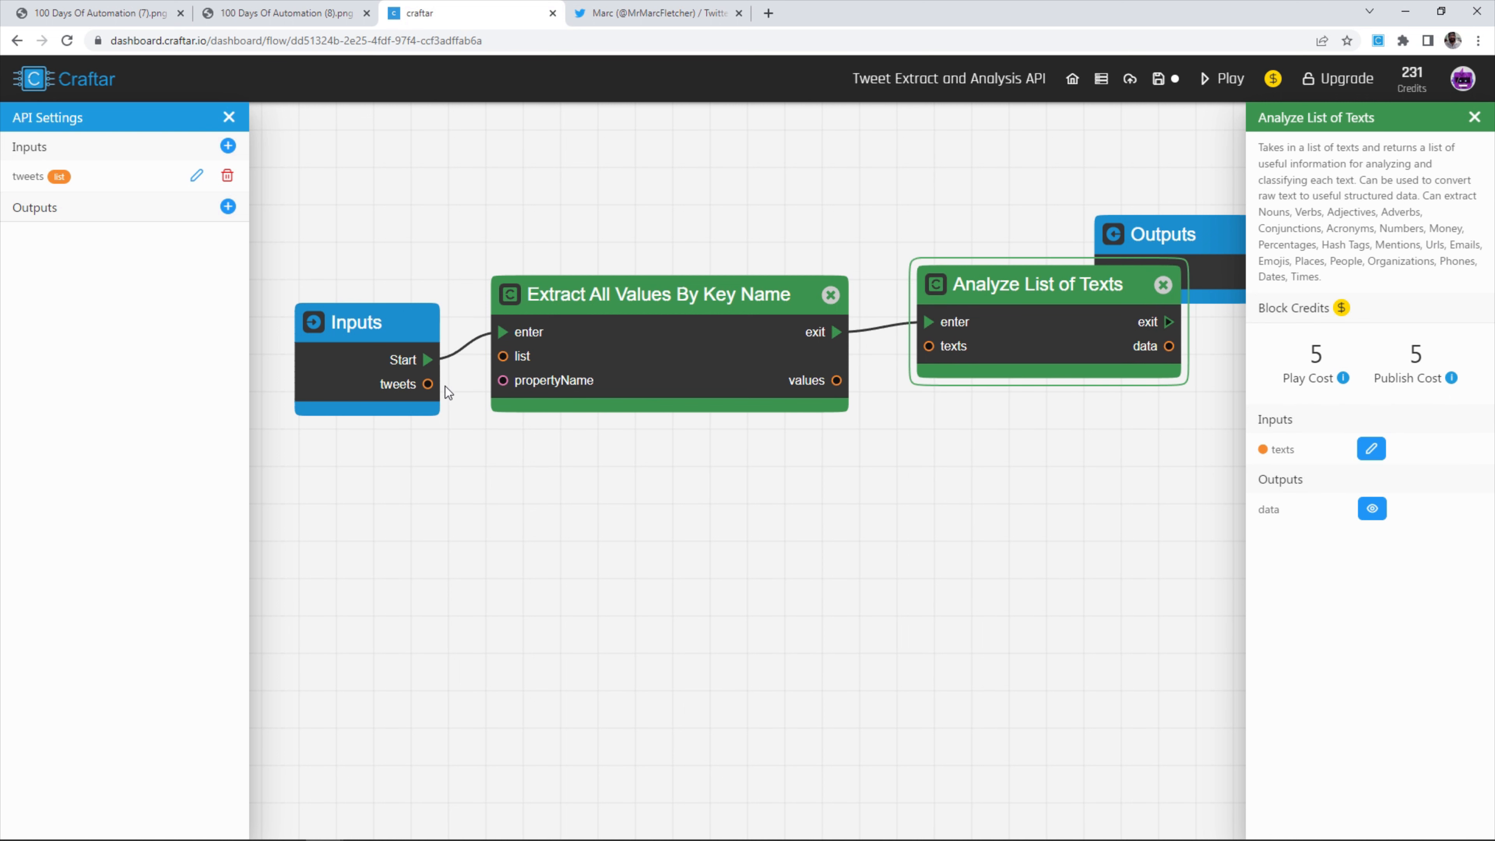
# - Feed tweets into the extraction block's list, set propertyName to Text, connect its values to texts, and move Outputs clear of the analysis block
pyautogui.moveTo(428, 384); pyautogui.dragTo(503, 356)
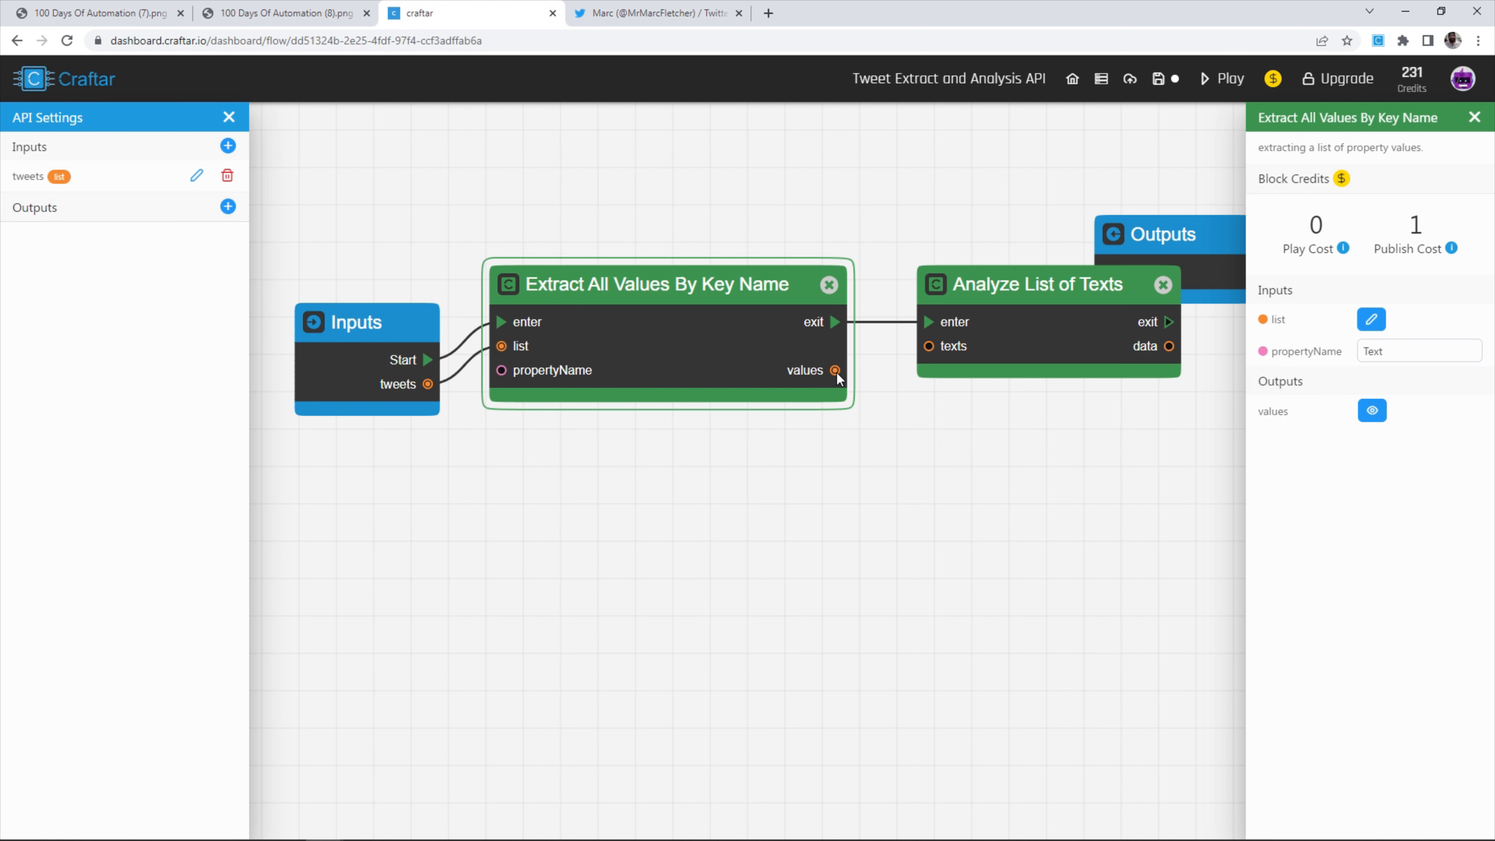
pyautogui.moveTo(889, 329); pyautogui.dragTo(923, 344)
pyautogui.moveTo(990, 423); pyautogui.dragTo(890, 422)
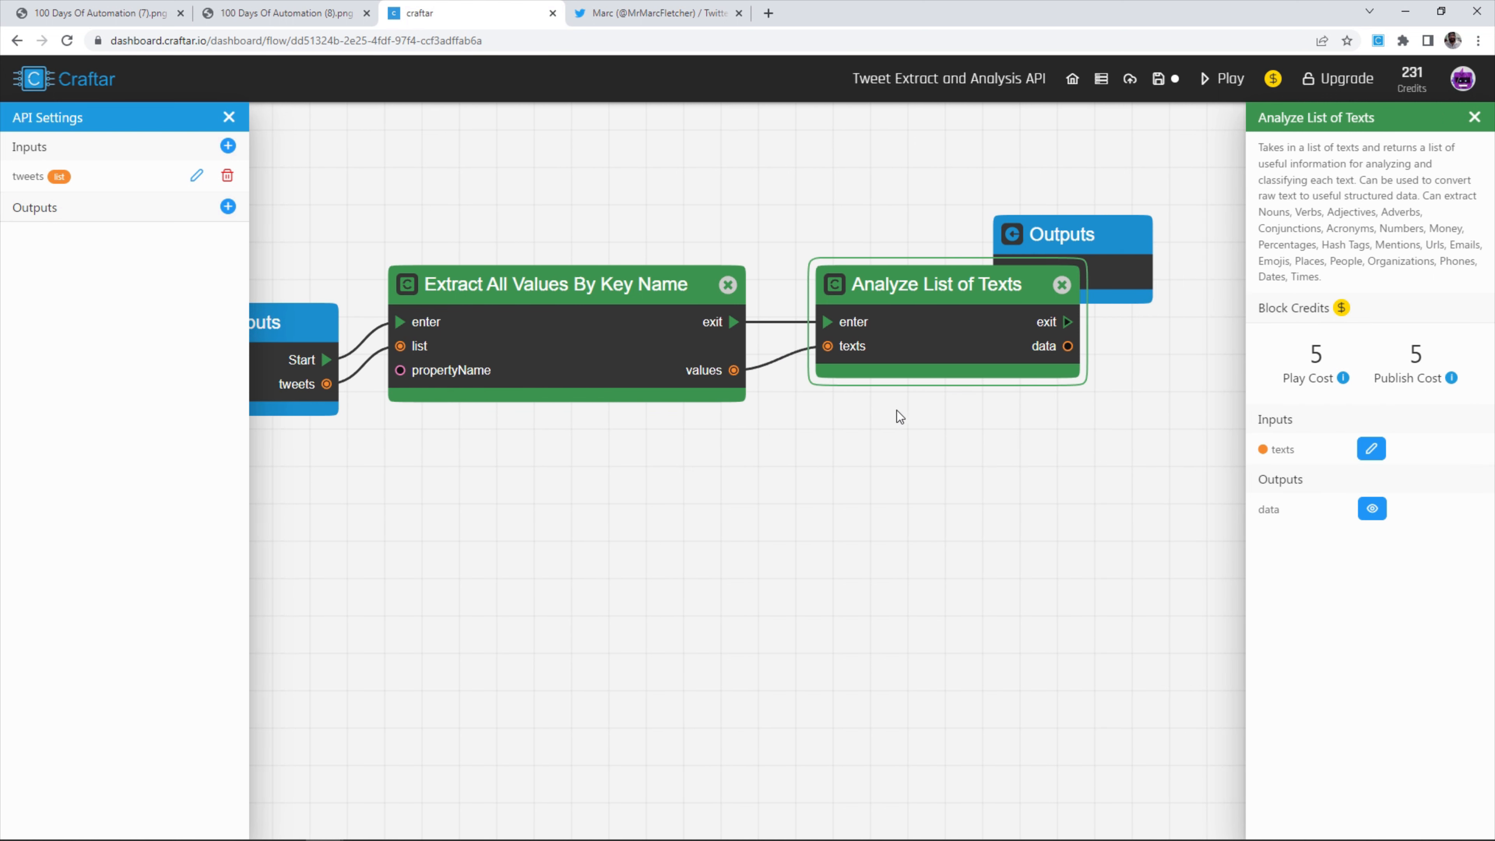
pyautogui.scroll(-1, 903, 371)
pyautogui.moveTo(904, 308); pyautogui.dragTo(899, 309)
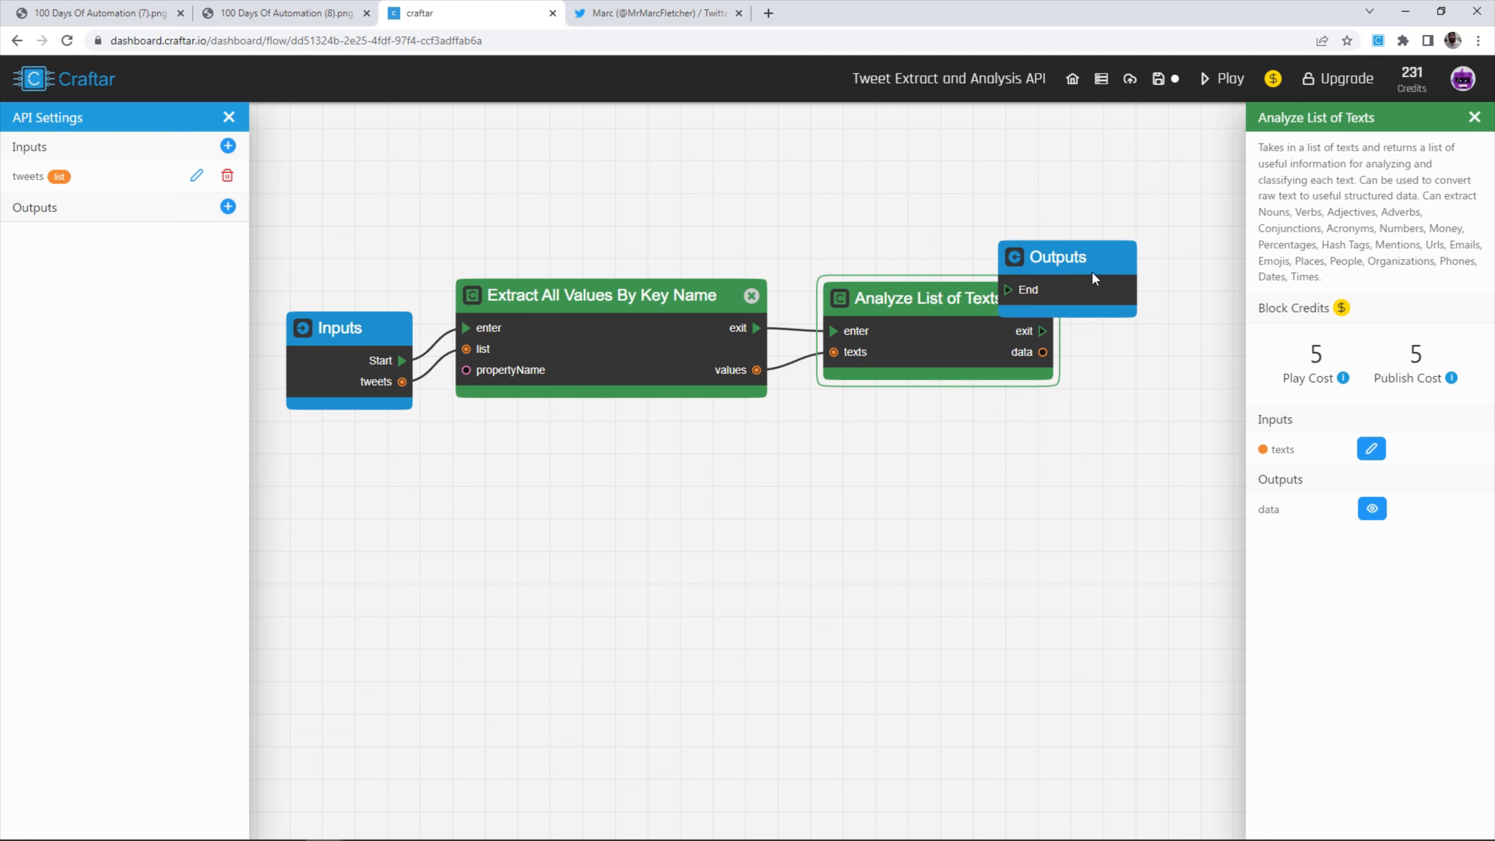
pyautogui.moveTo(1091, 271); pyautogui.dragTo(1192, 307)
# - Open the value of the tweets input for editing and add a first list item of type Json
pyautogui.click(196, 175)
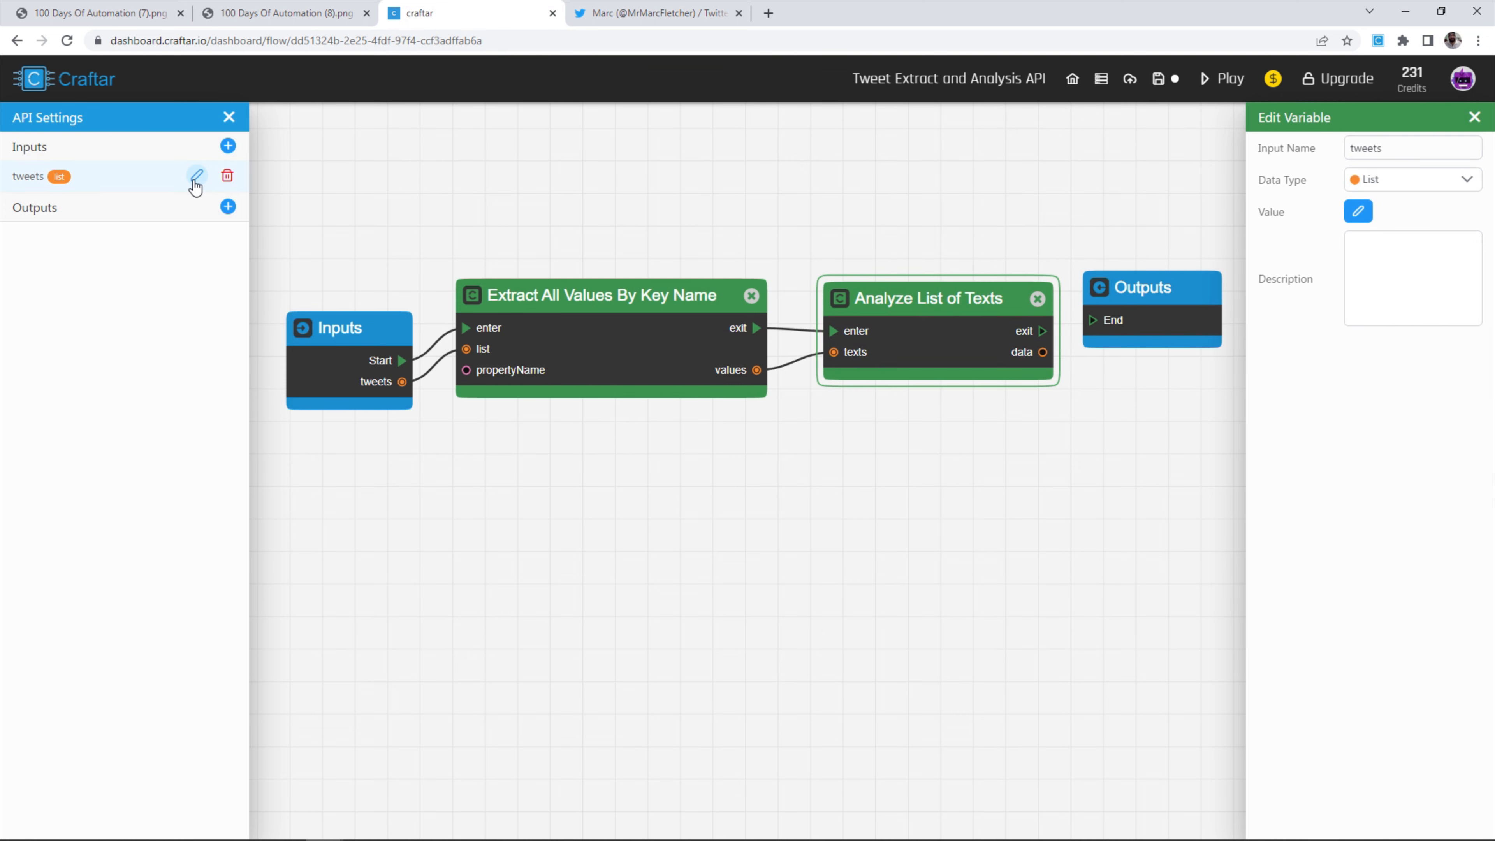
pyautogui.click(1358, 212)
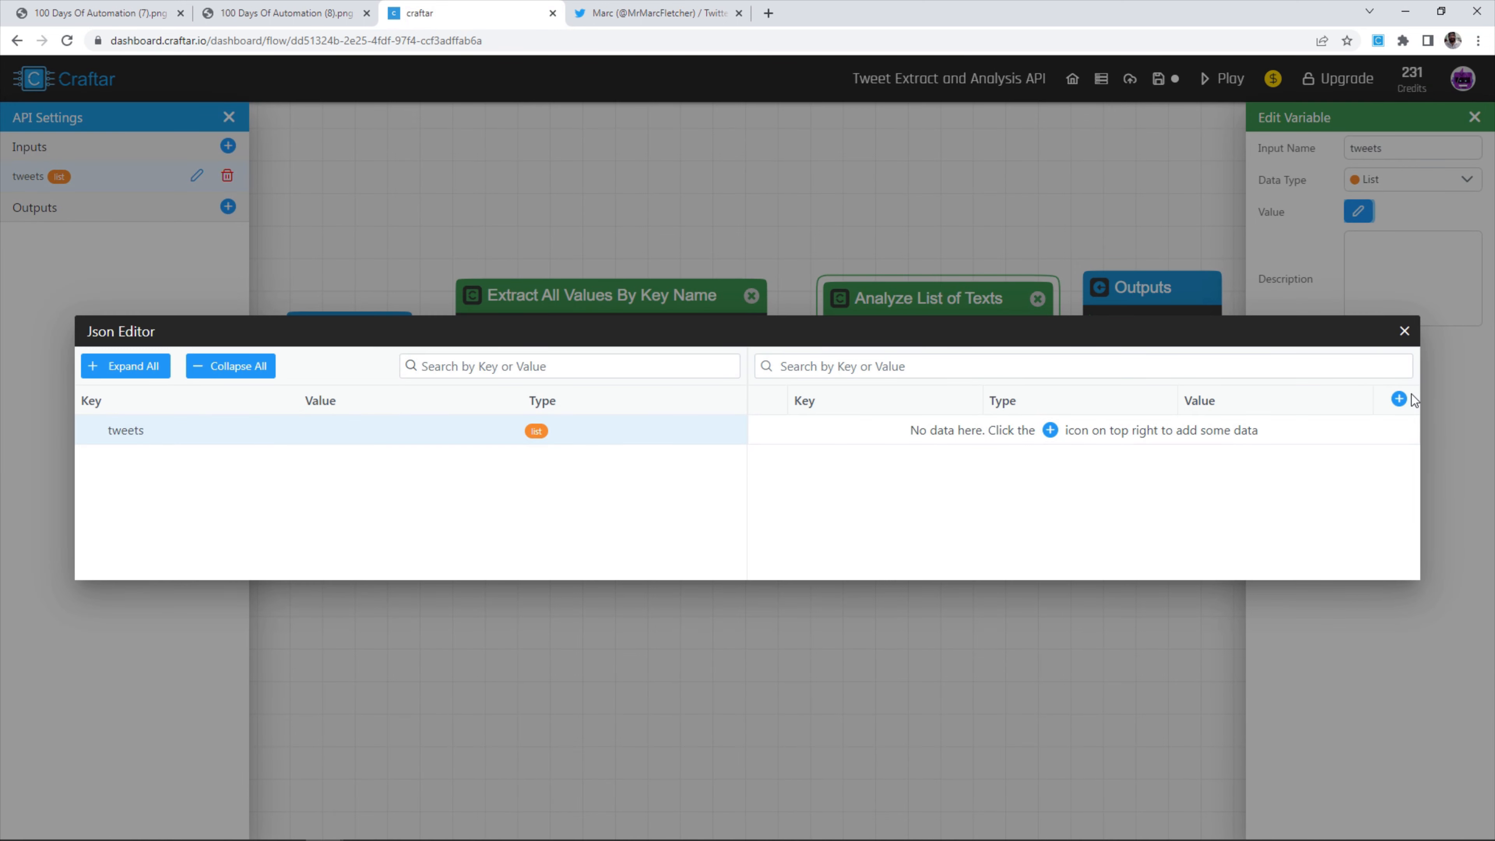
pyautogui.click(1393, 401)
pyautogui.click(1055, 433)
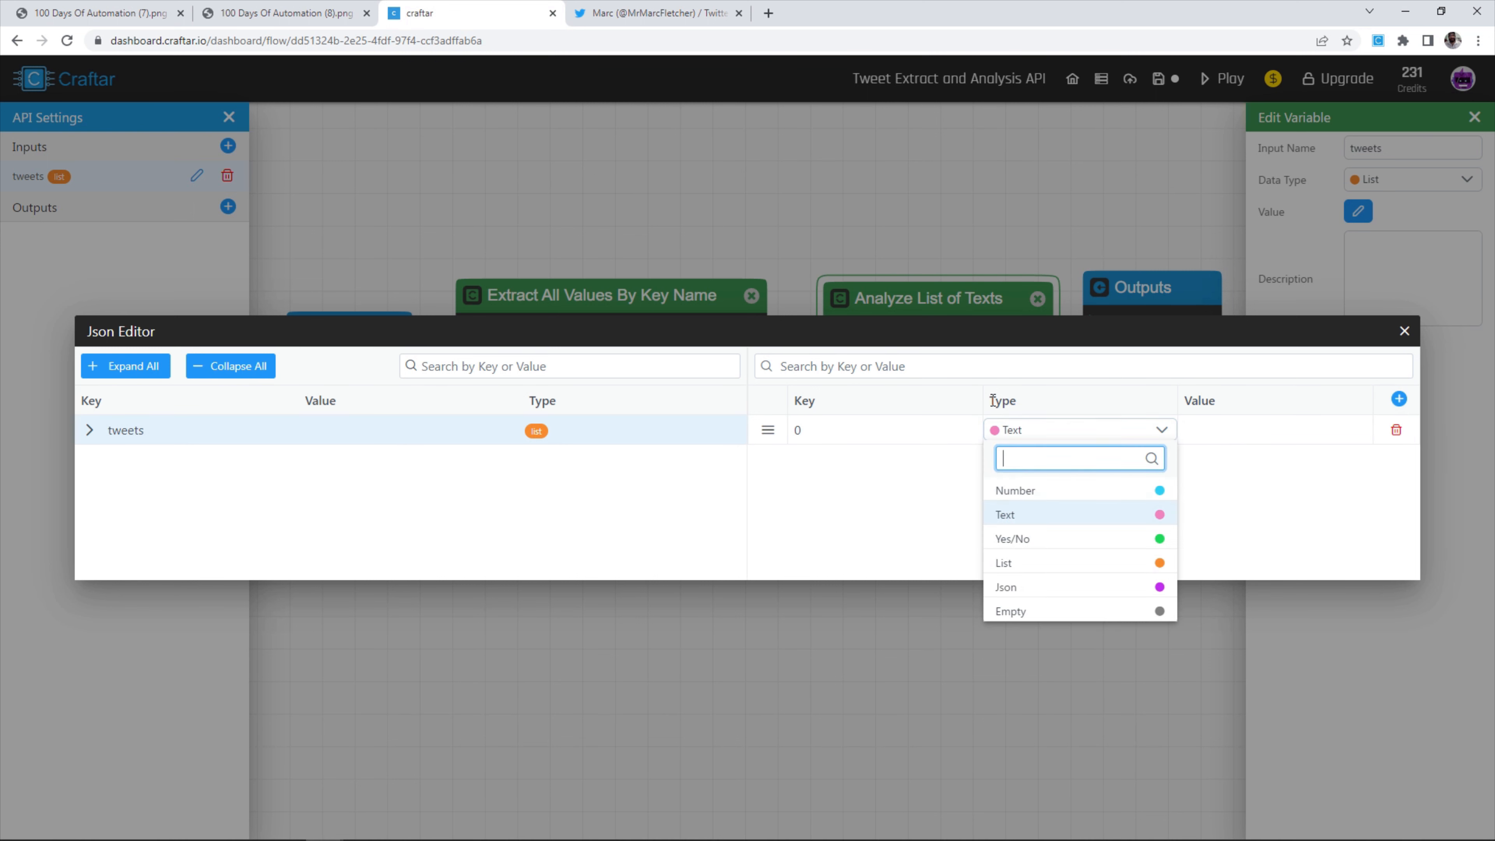
pyautogui.click(1037, 590)
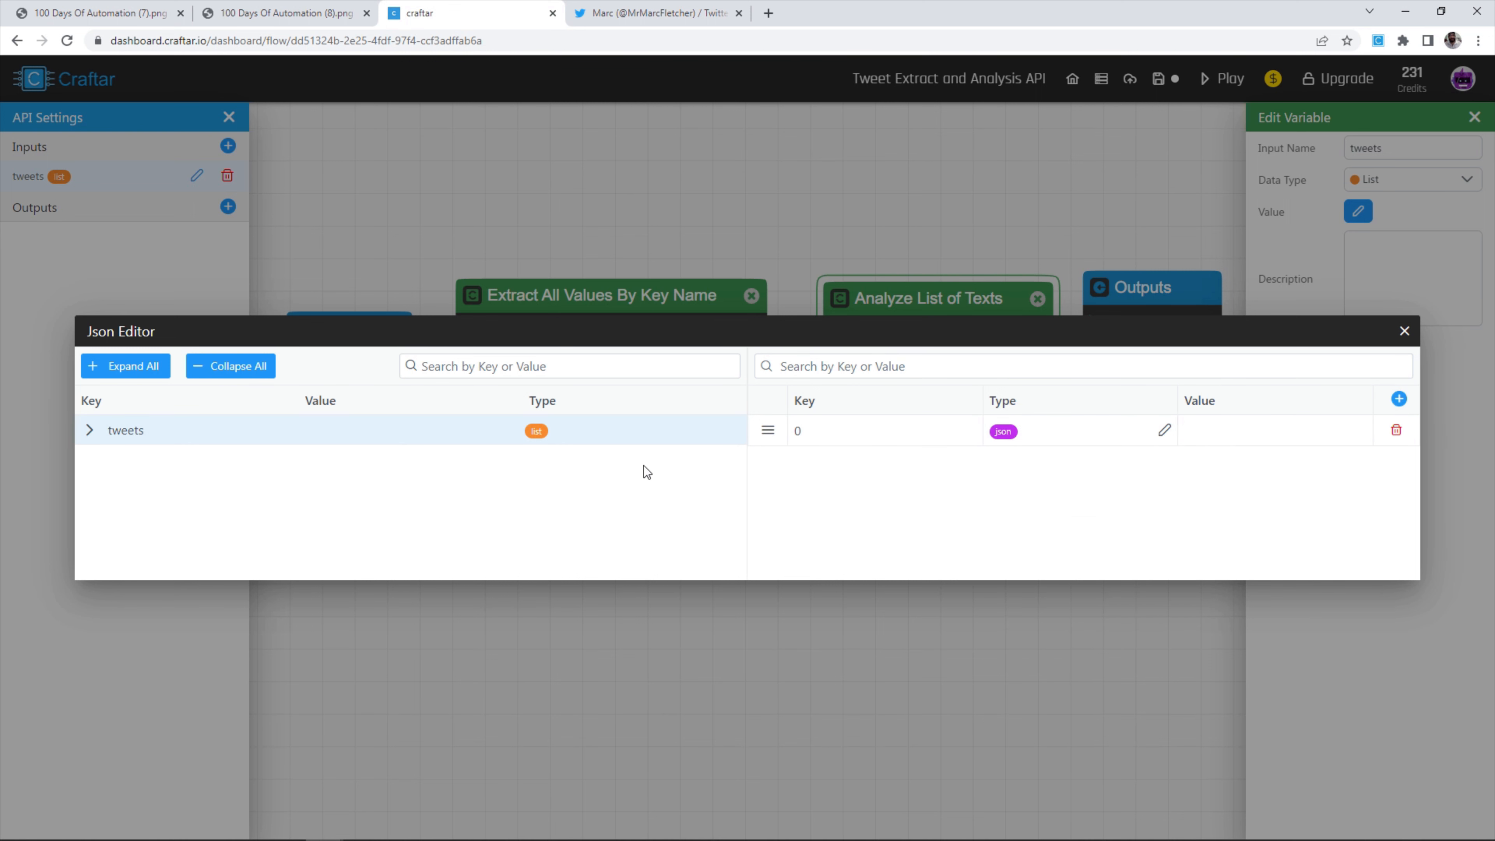
# - Give the first tweets item a Text field of type Text with the value "Hello #World"
pyautogui.click(89, 431)
pyautogui.click(155, 466)
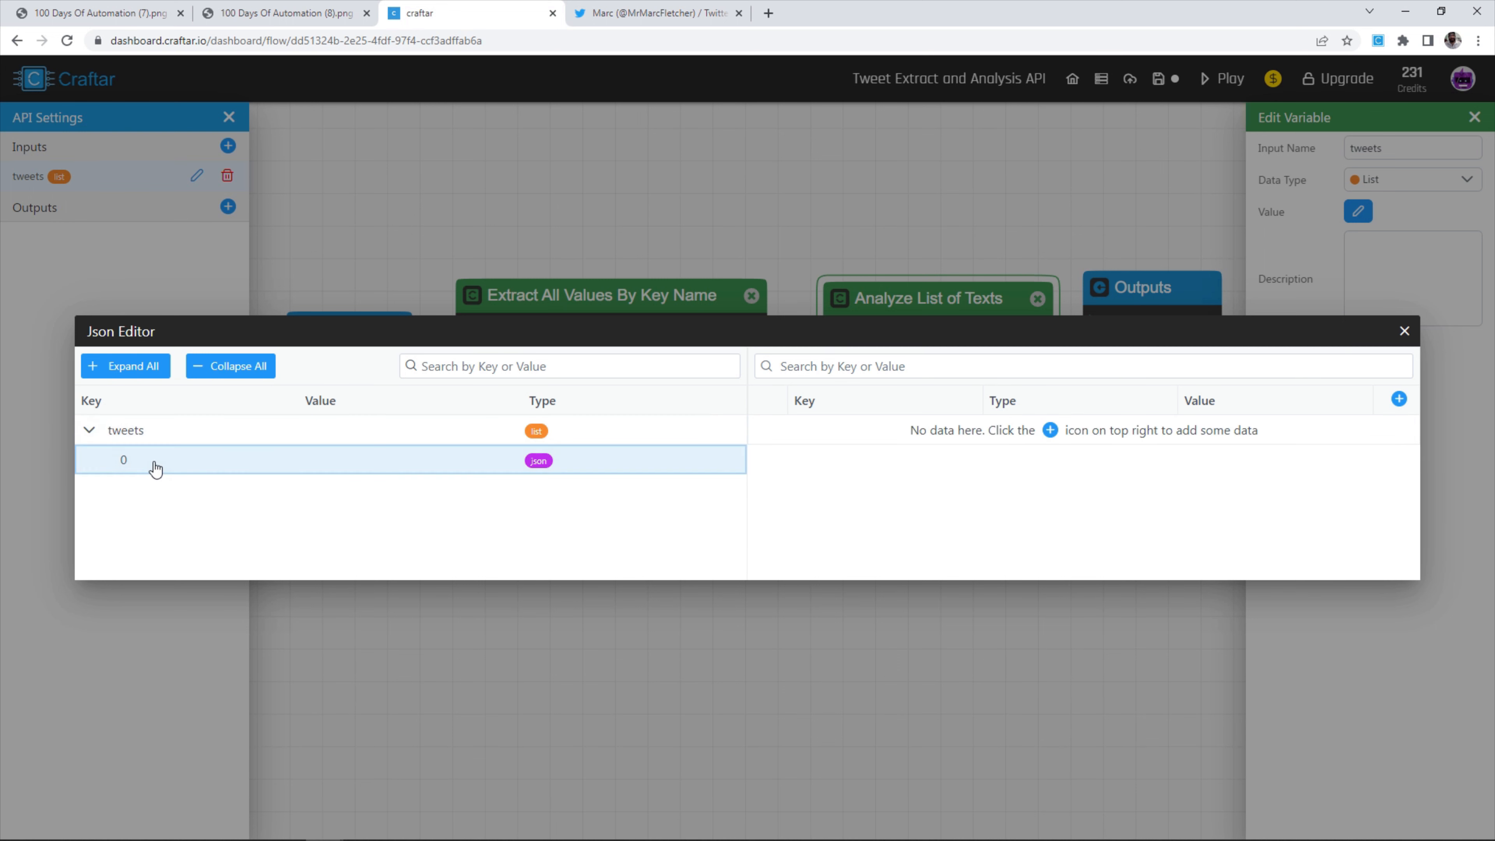
pyautogui.click(1399, 400)
pyautogui.click(890, 424)
pyautogui.press('BackSpace')
pyautogui.write('Text')
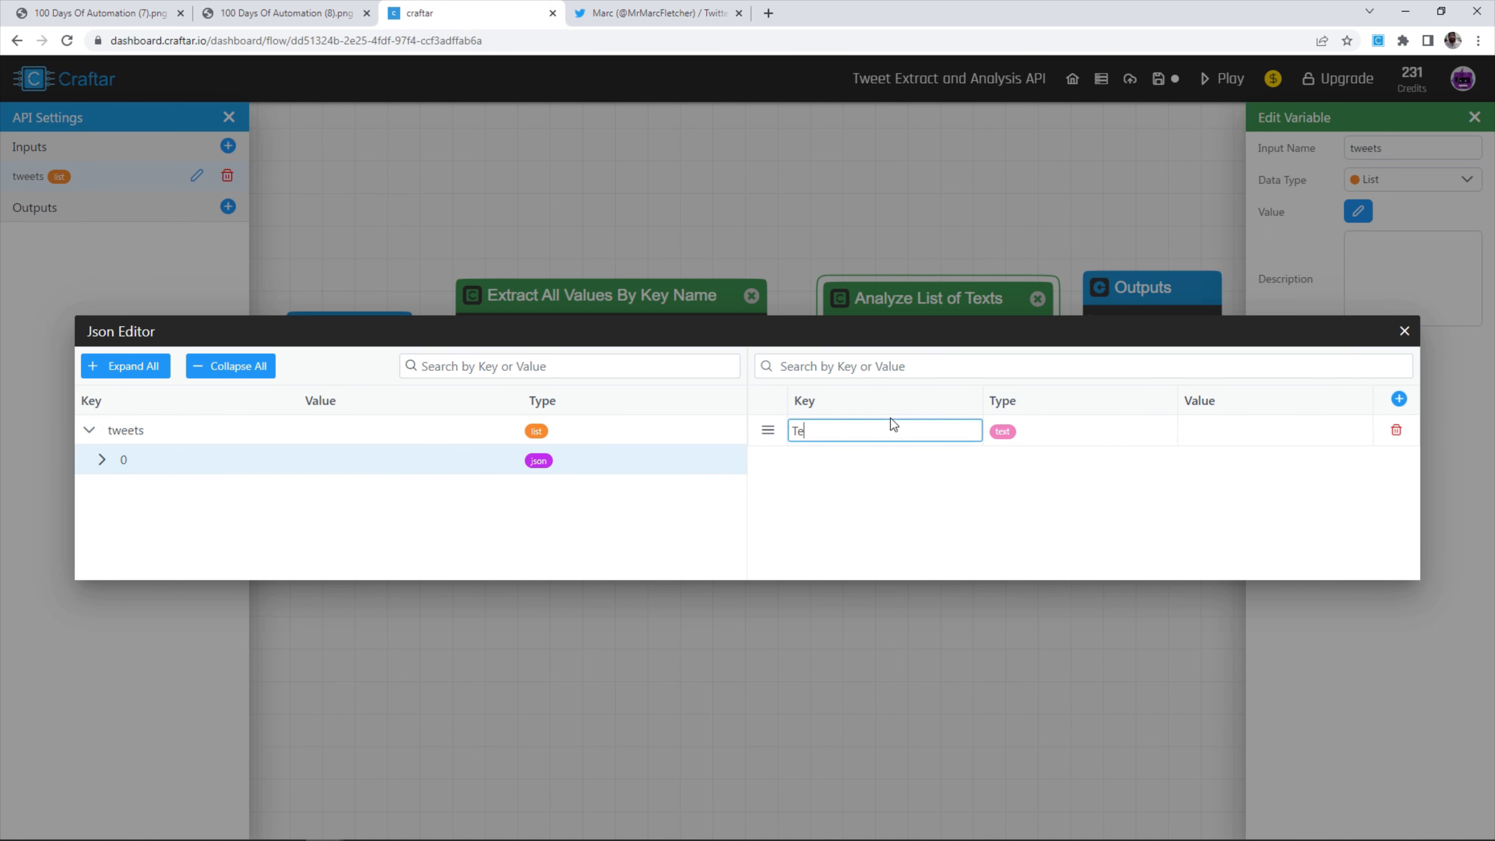
pyautogui.click(1028, 504)
pyautogui.click(1261, 438)
pyautogui.write('Hello #World')
pyautogui.press('Return')
# - Add a Likes field of type Number with the value 2 to the first tweets item
pyautogui.click(825, 465)
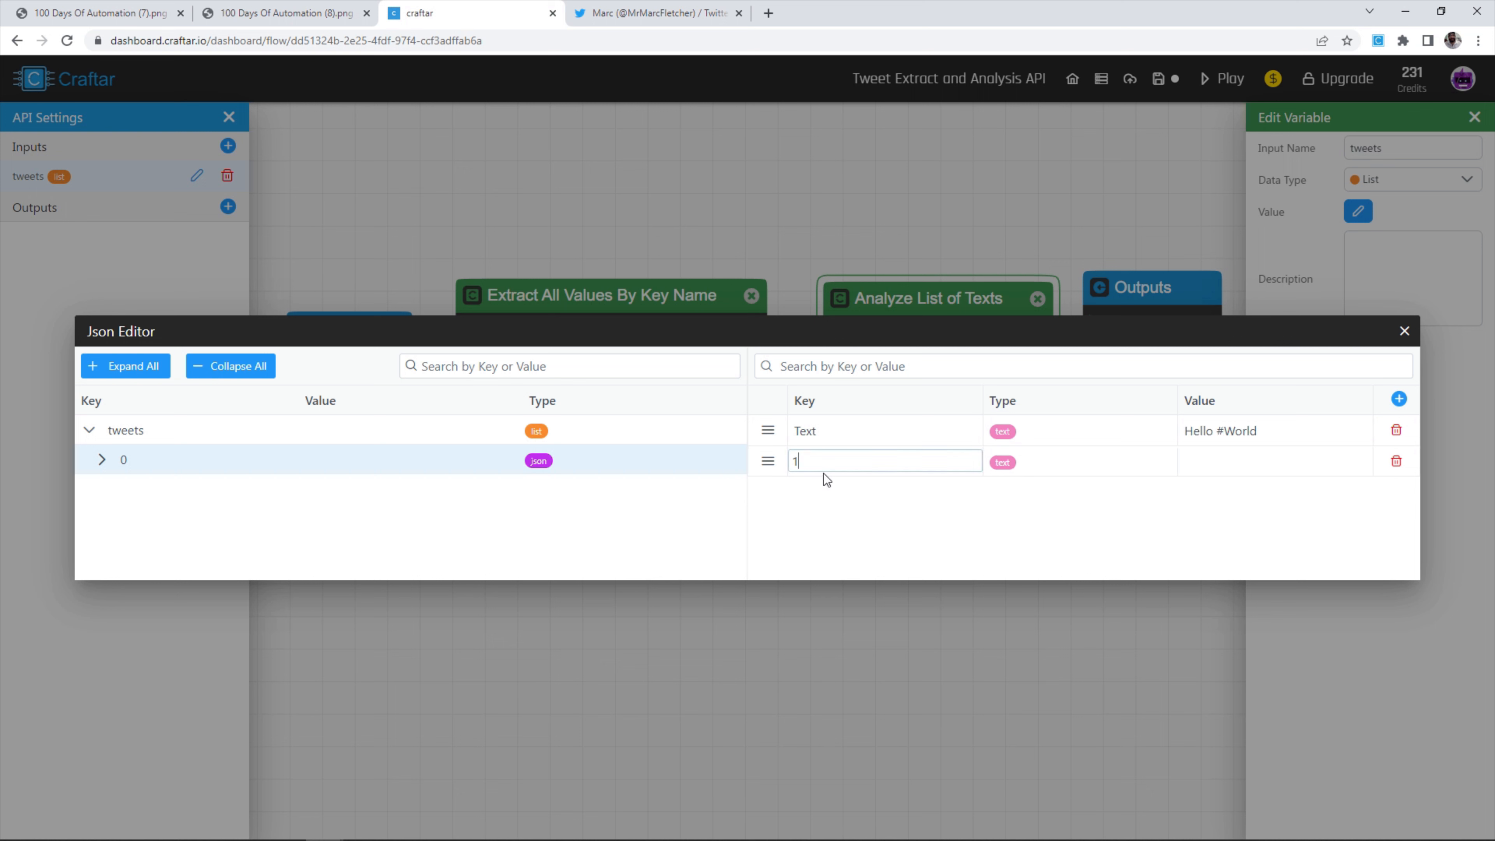
pyautogui.press('Return')
pyautogui.click(1010, 464)
pyautogui.click(1017, 468)
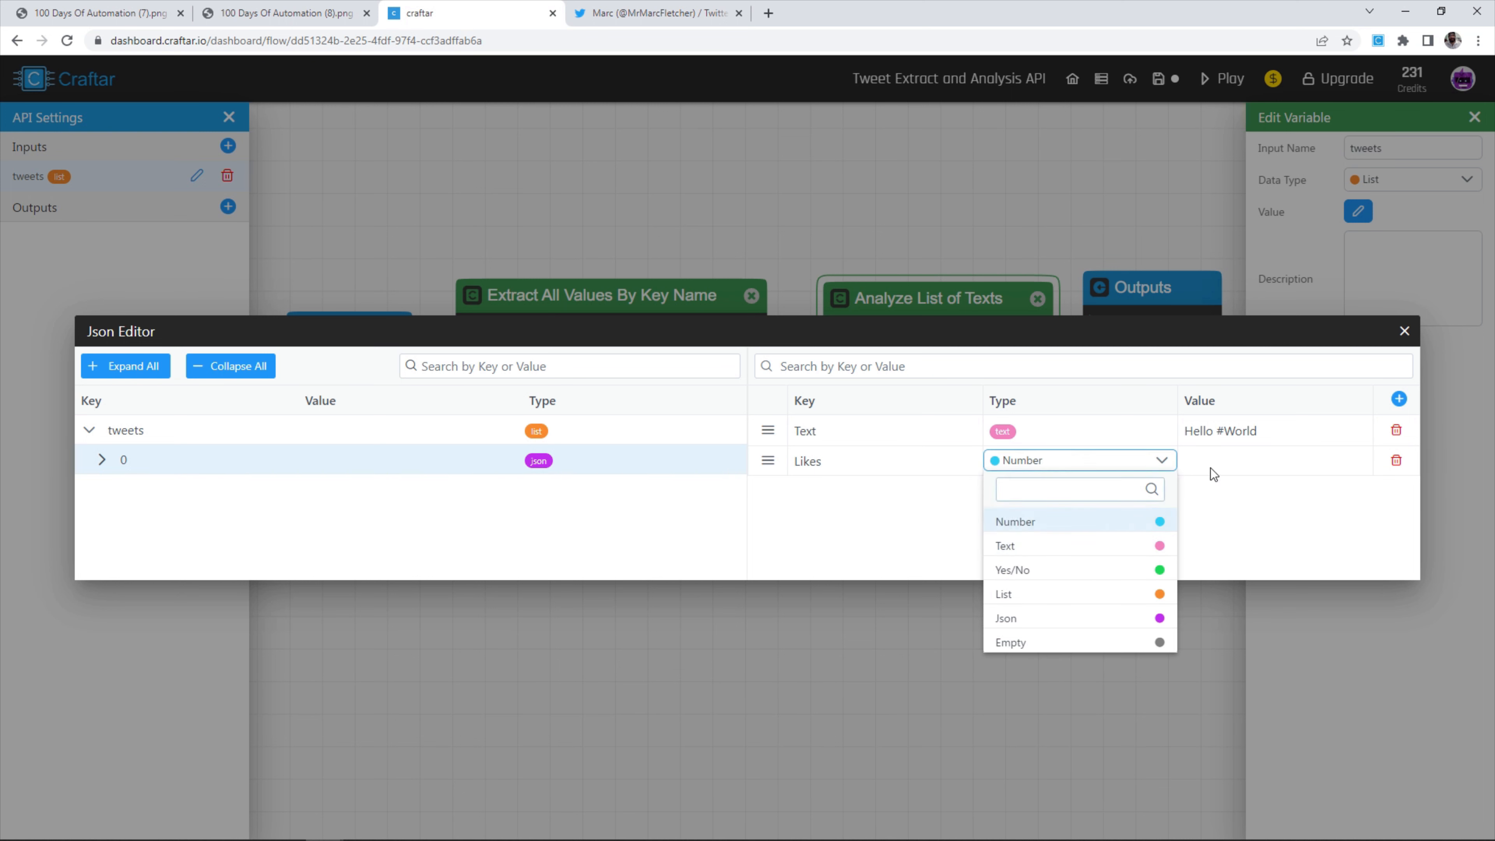
pyautogui.click(1018, 517)
pyautogui.write('2')
pyautogui.press('Return')
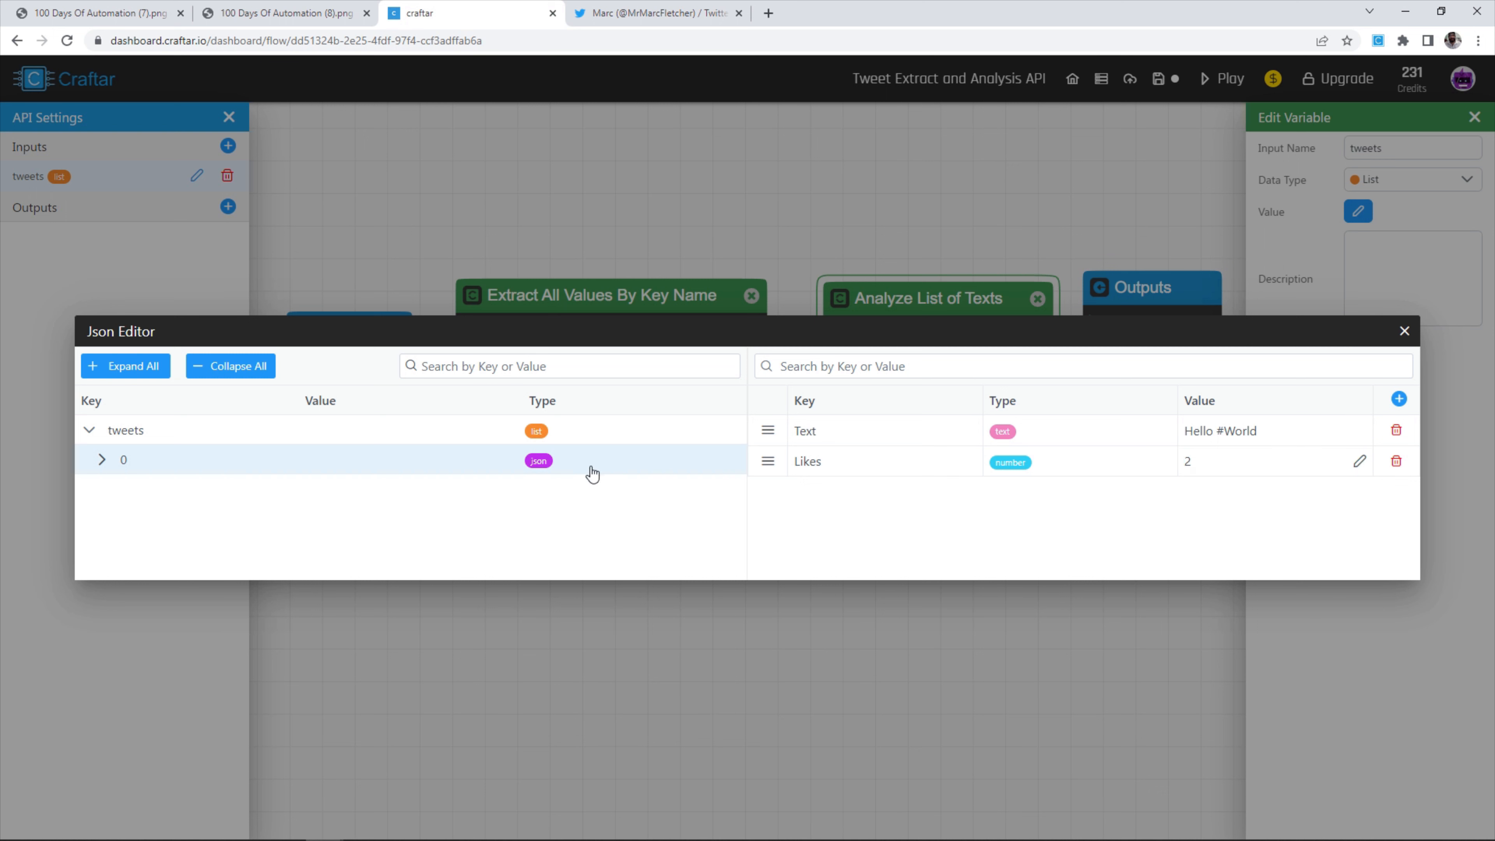
pyautogui.click(445, 429)
pyautogui.click(1399, 399)
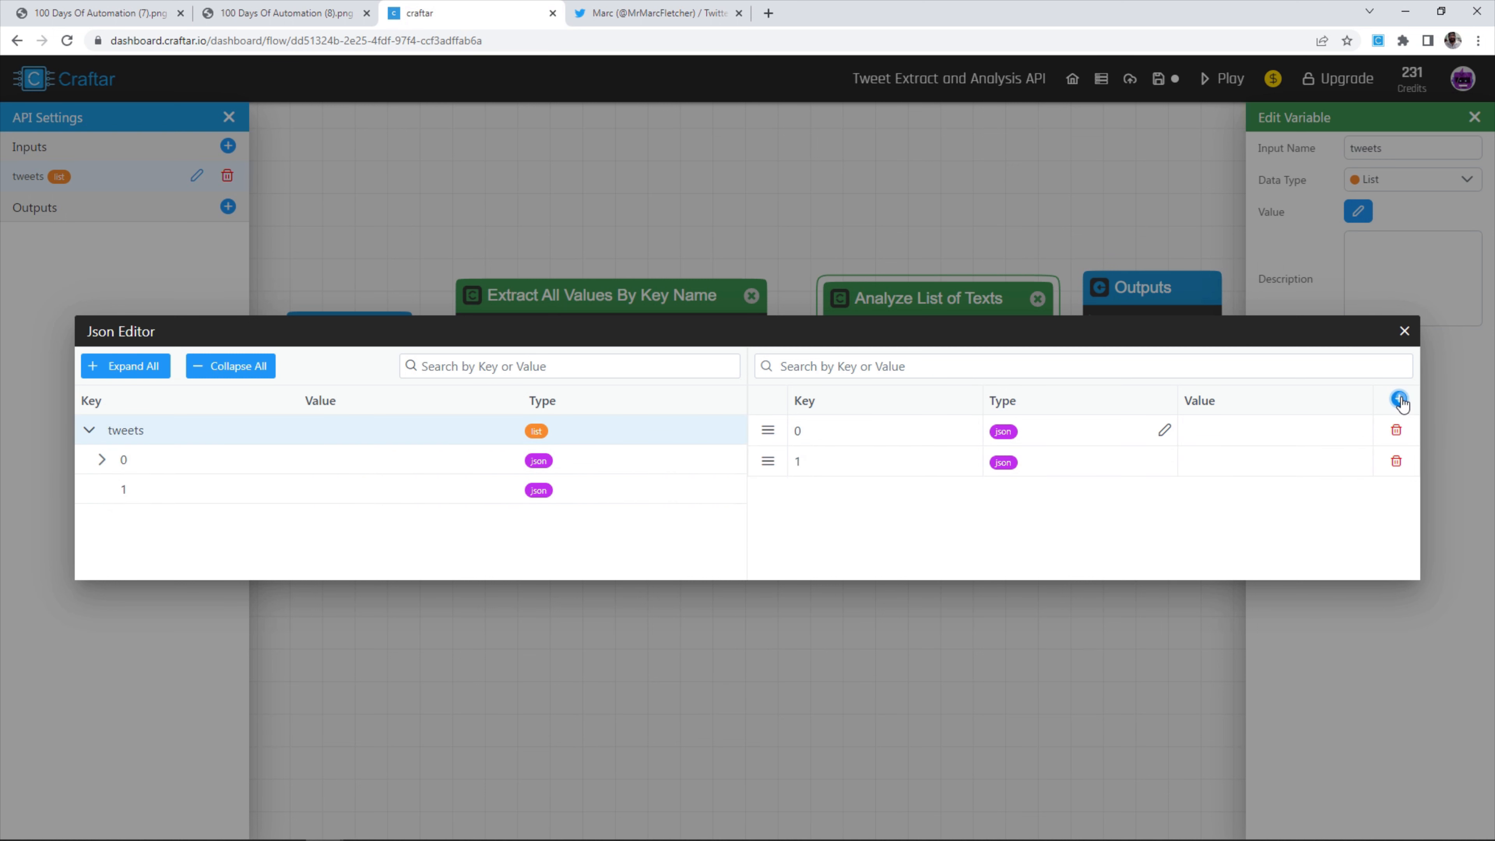
pyautogui.click(294, 494)
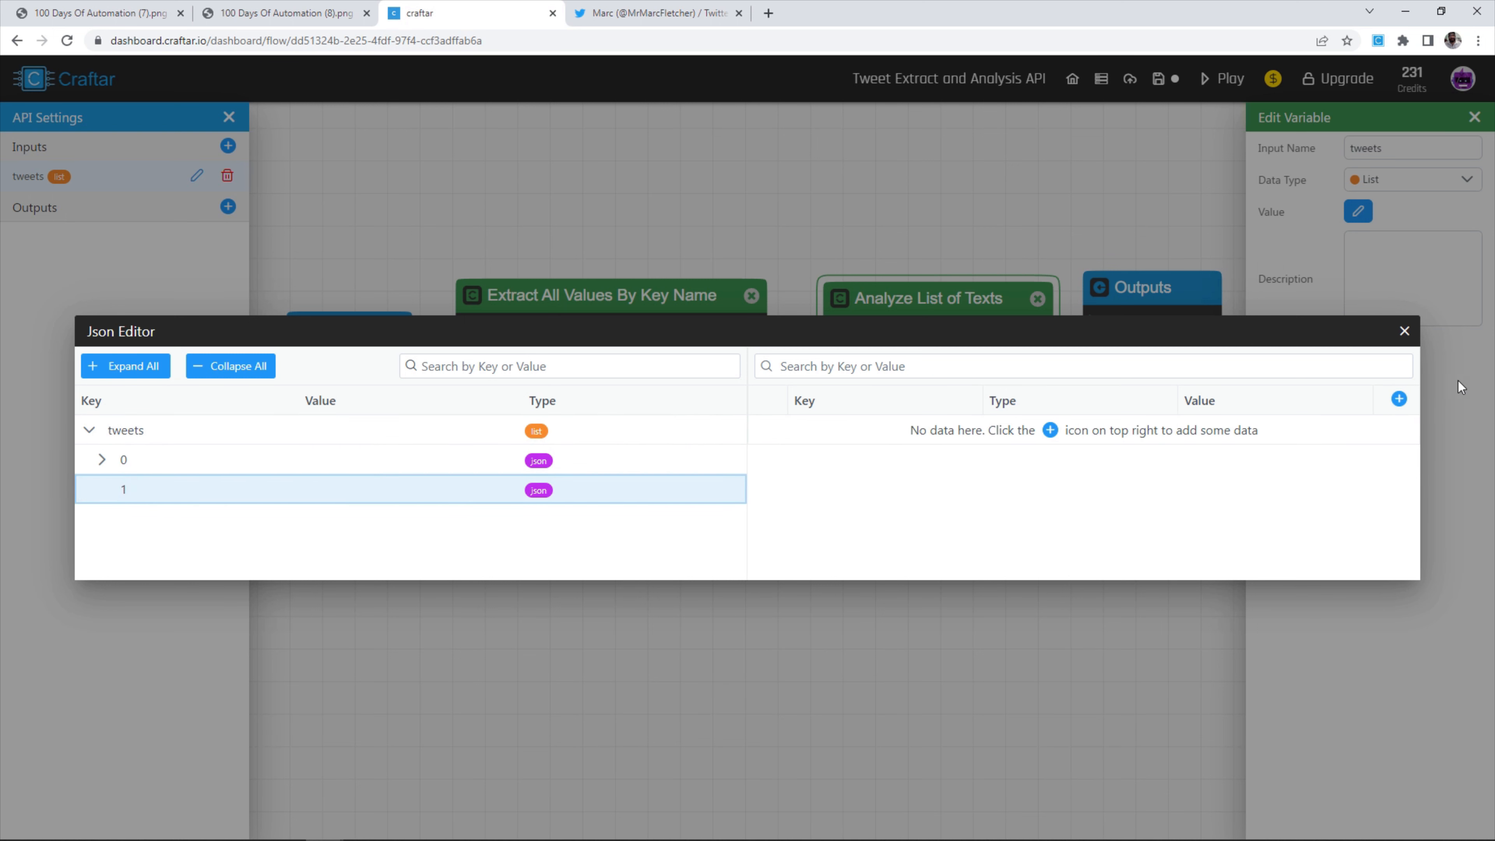
pyautogui.click(1399, 400)
pyautogui.click(849, 429)
pyautogui.write('Text')
pyautogui.press('Return')
pyautogui.click(1236, 428)
pyautogui.write('How are you doin')
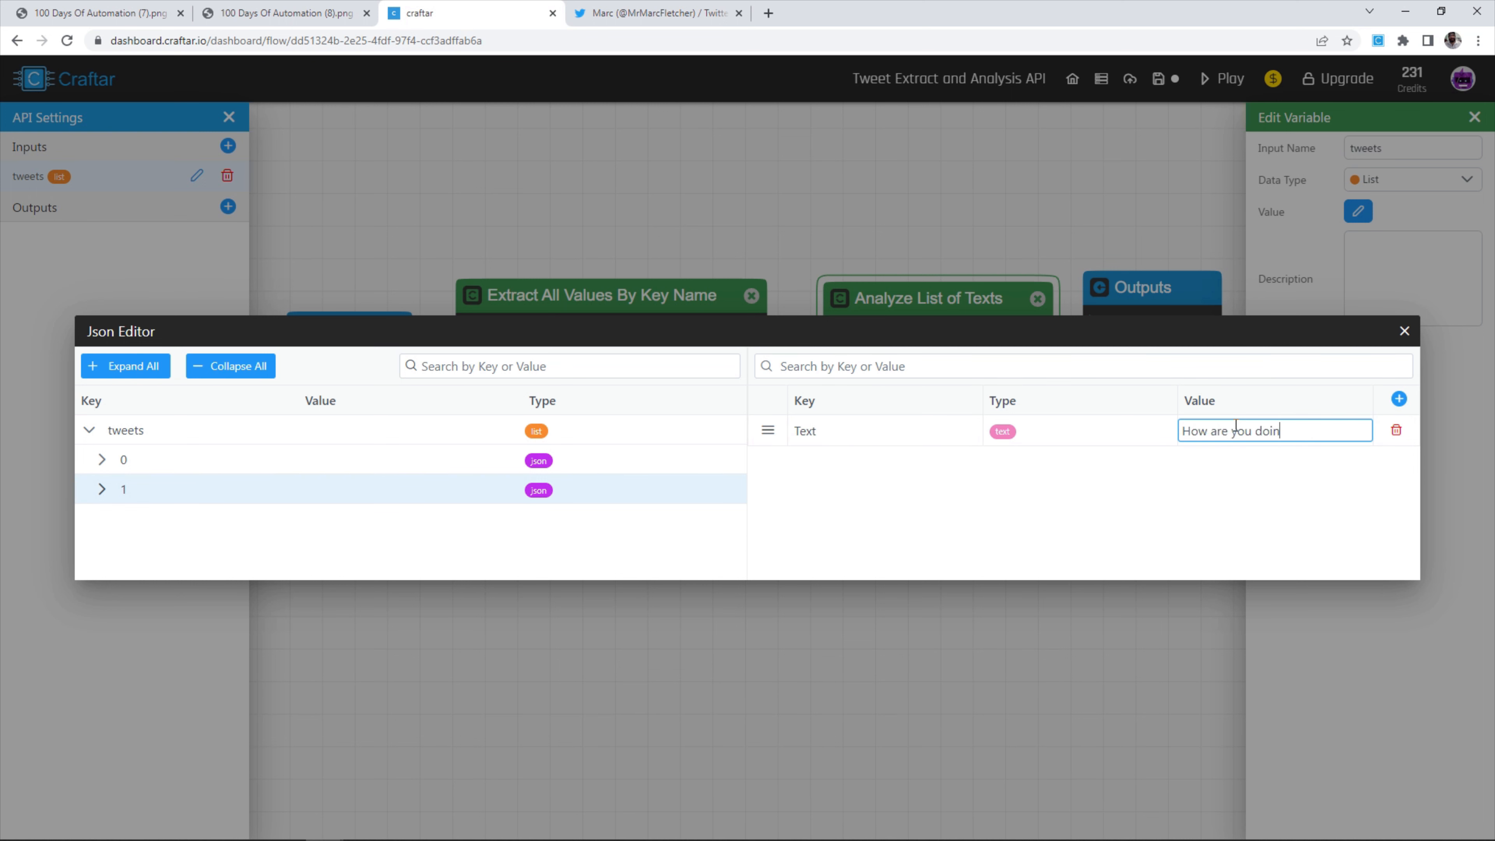
pyautogui.write('g @prabhjot')
pyautogui.press('BackSpace')
pyautogui.write('otsl')
pyautogui.press('Return')
# - Add a likes field of type Number with the value 0 to the second tweets item, and close the value editor
pyautogui.click(1399, 400)
pyautogui.click(850, 464)
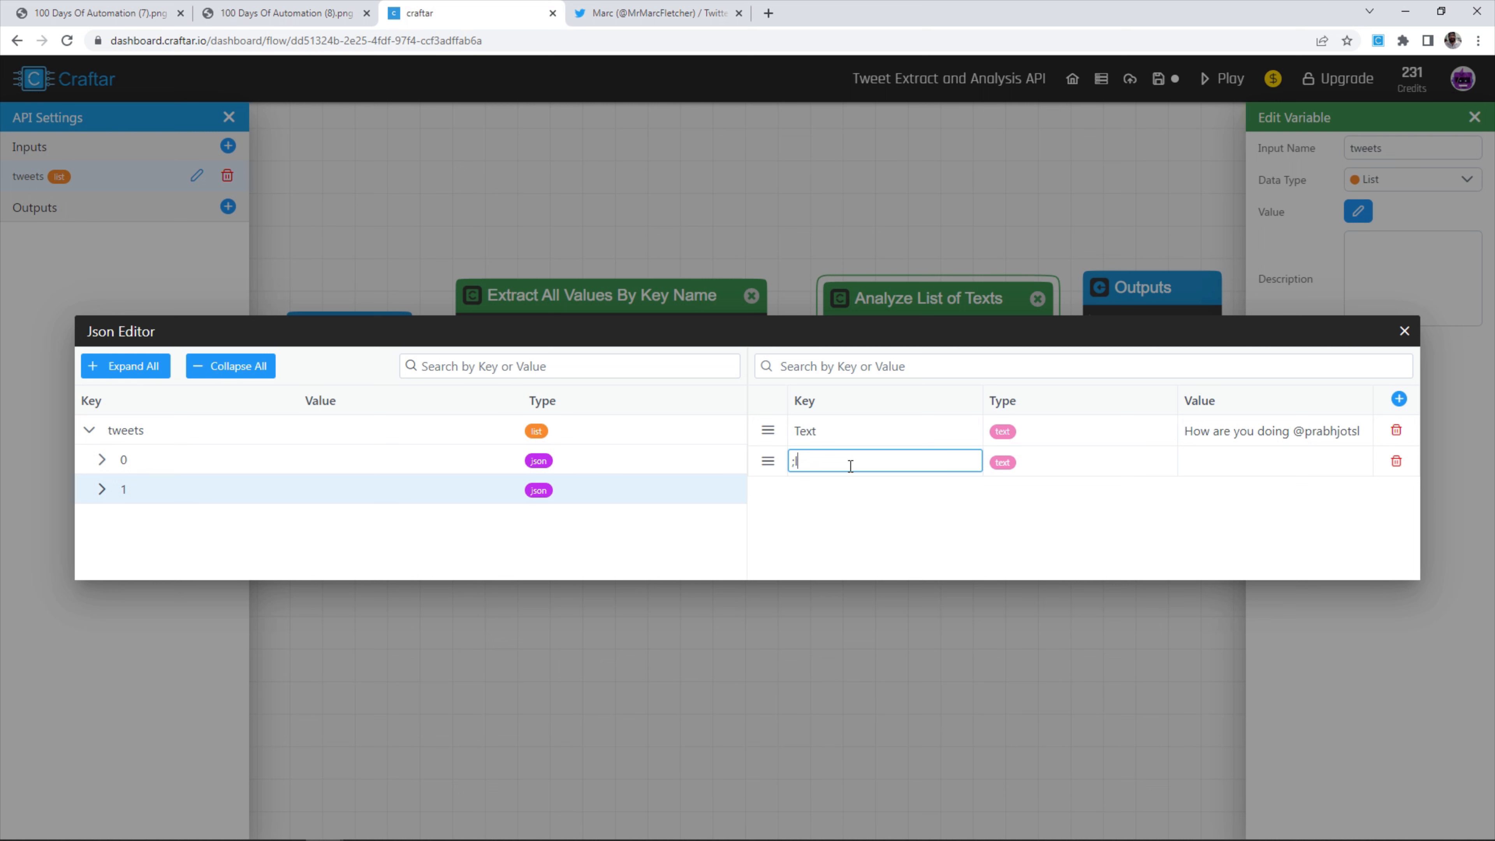
pyautogui.write('likes')
pyautogui.press('Return')
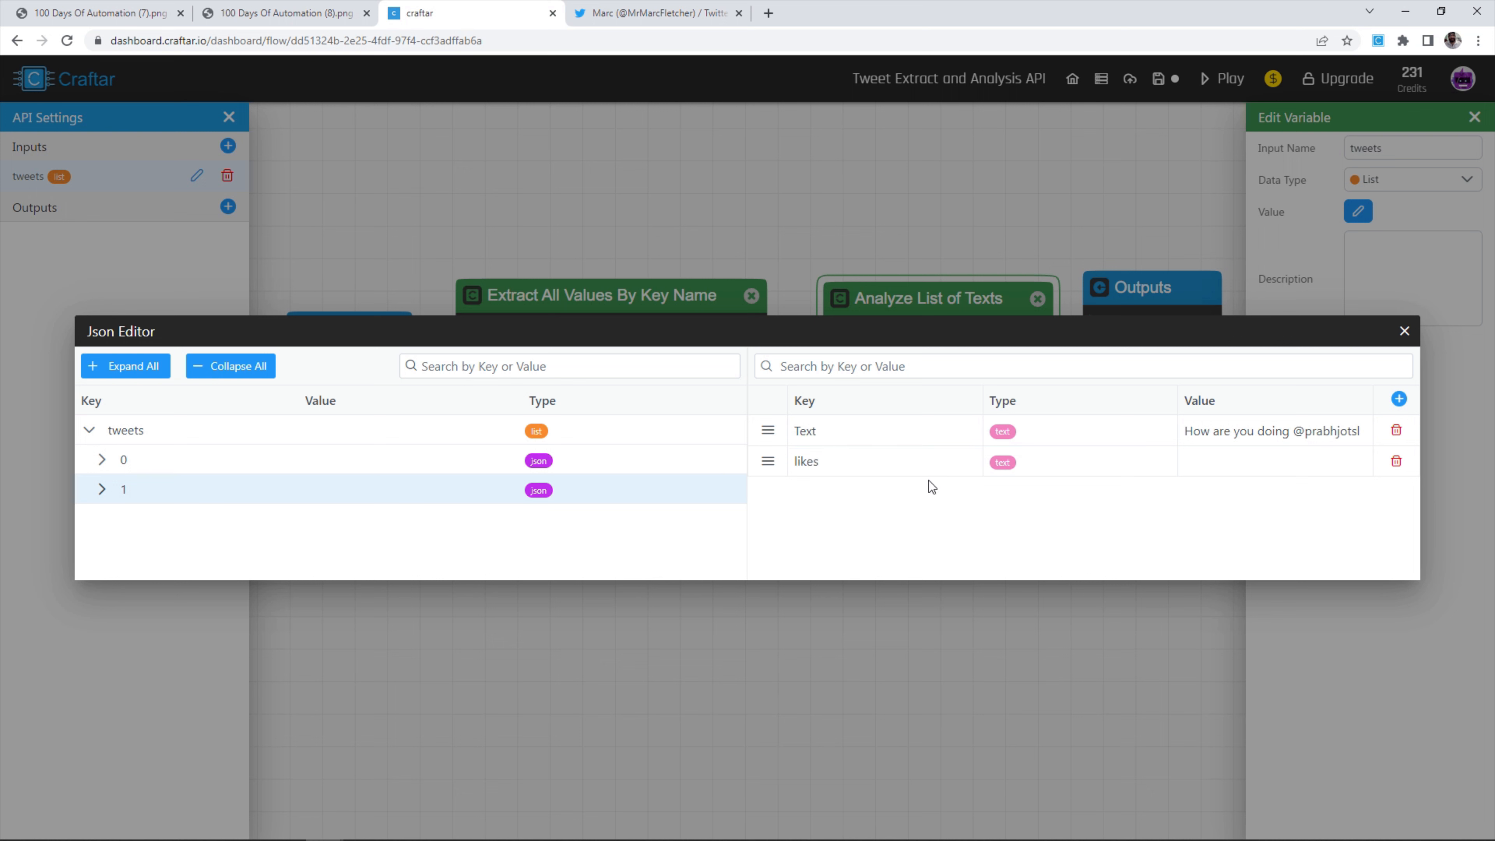
pyautogui.click(1037, 466)
pyautogui.click(1034, 525)
pyautogui.click(1050, 467)
pyautogui.click(1050, 467)
pyautogui.click(1030, 525)
pyautogui.click(1222, 466)
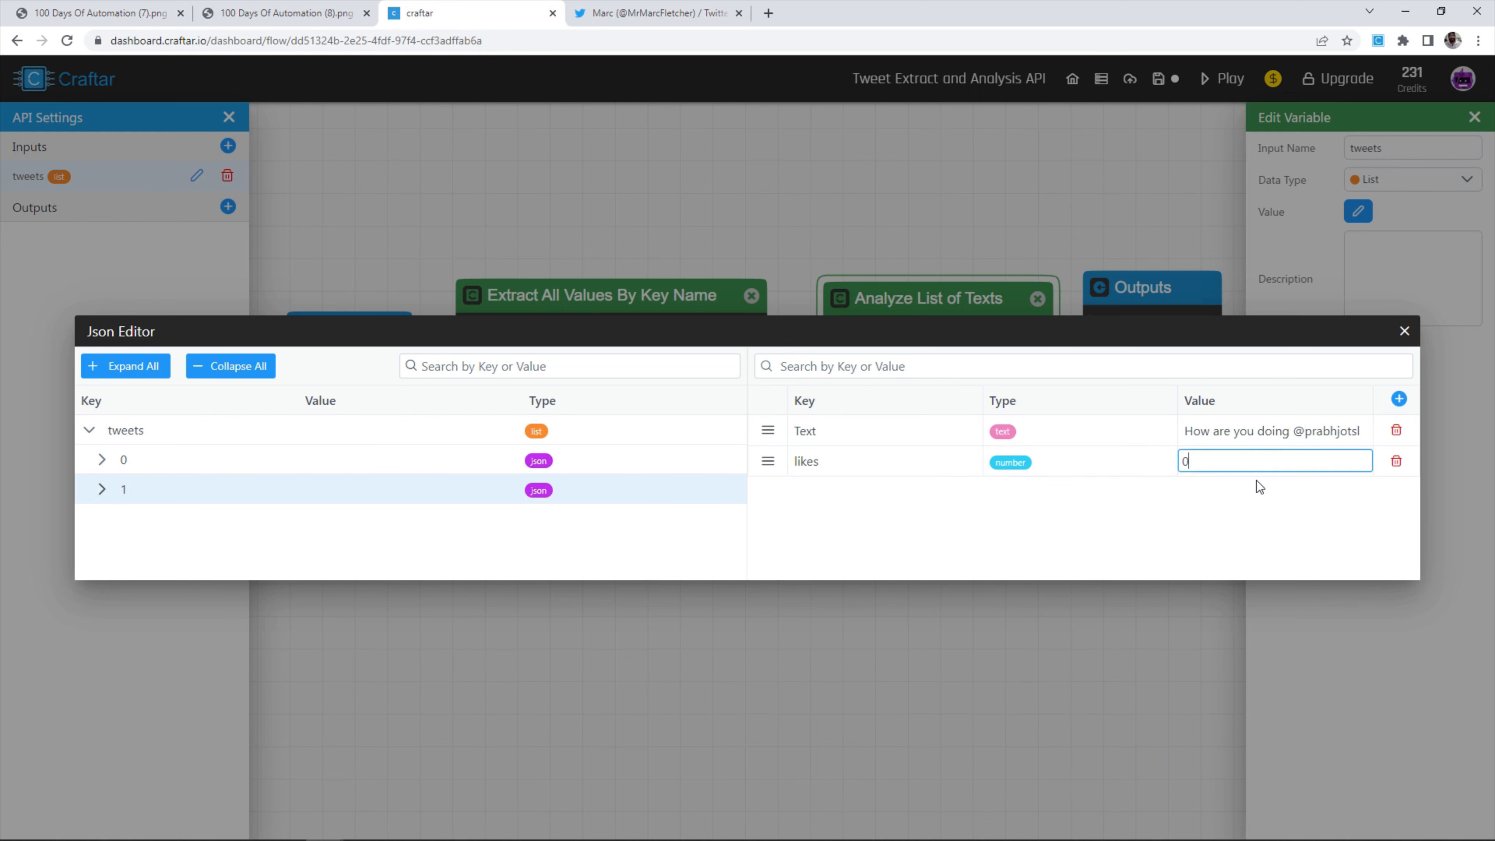
pyautogui.click(1273, 497)
pyautogui.click(1404, 333)
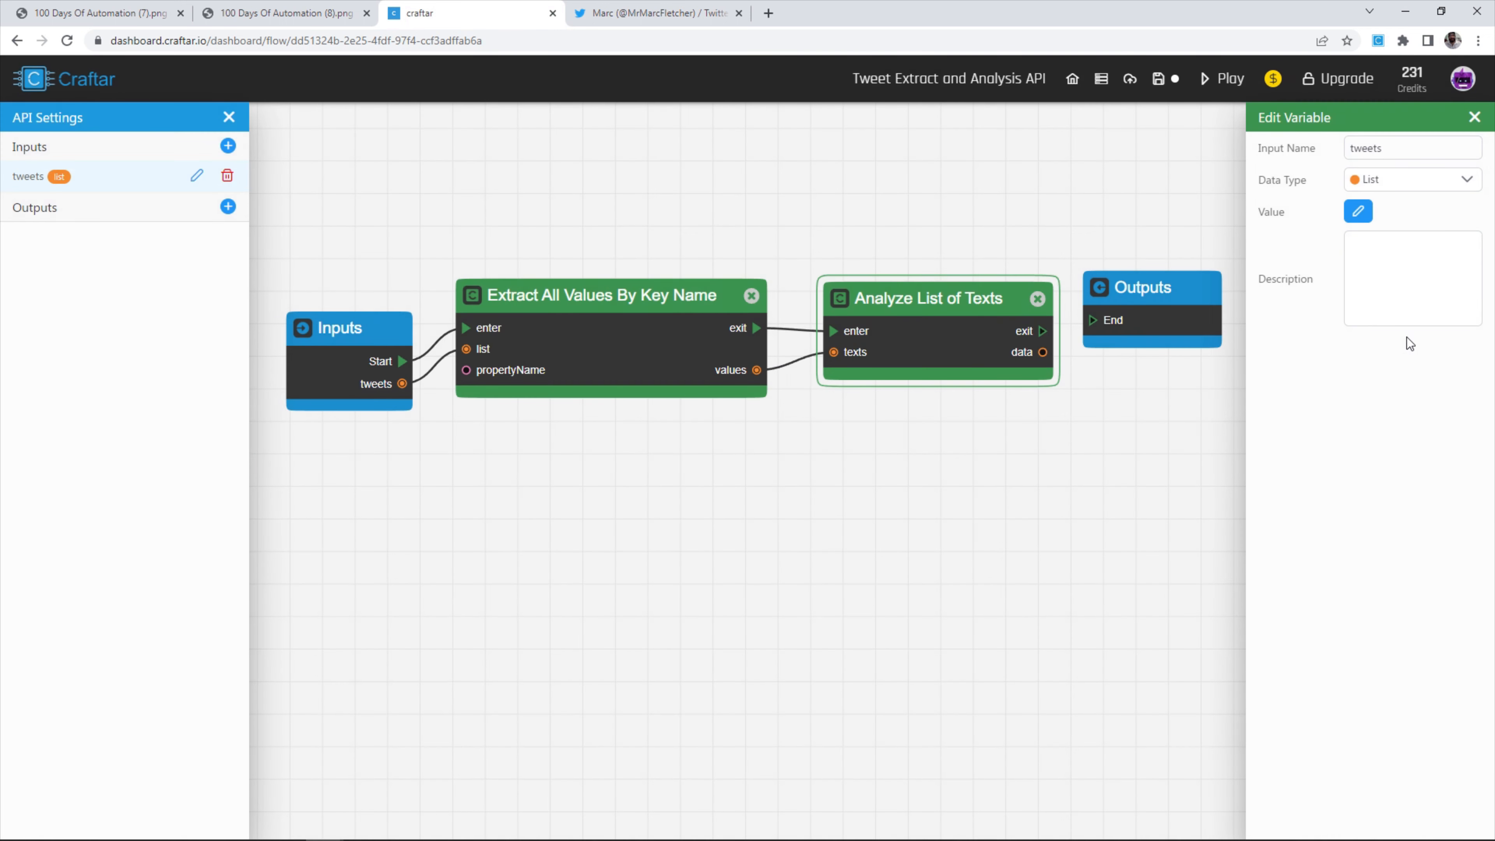
# - Link the exit of Analyze List of Texts to End on the Outputs node and run the flow
pyautogui.click(727, 337)
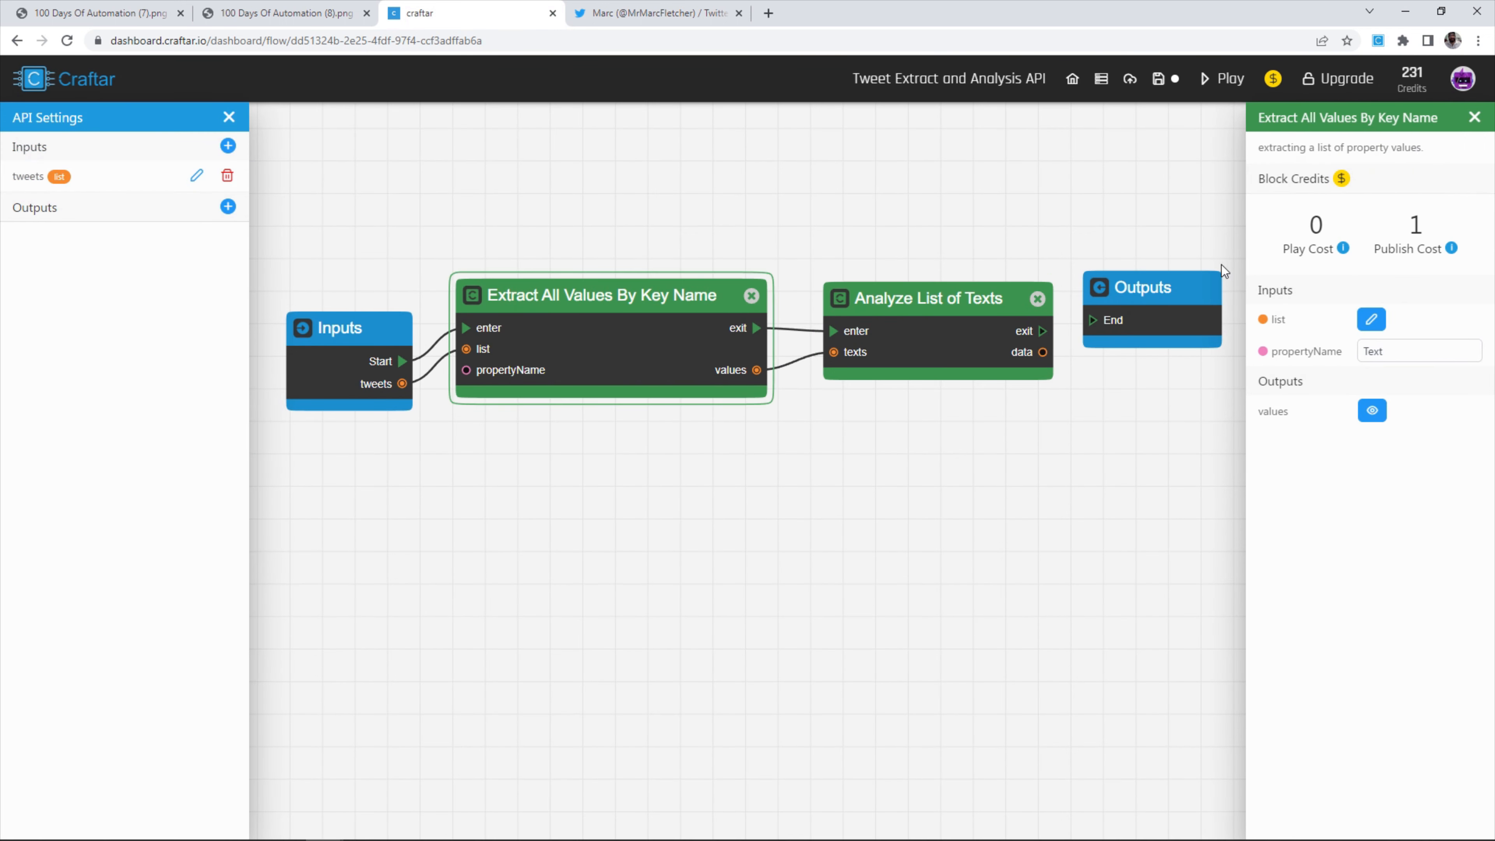
pyautogui.click(887, 341)
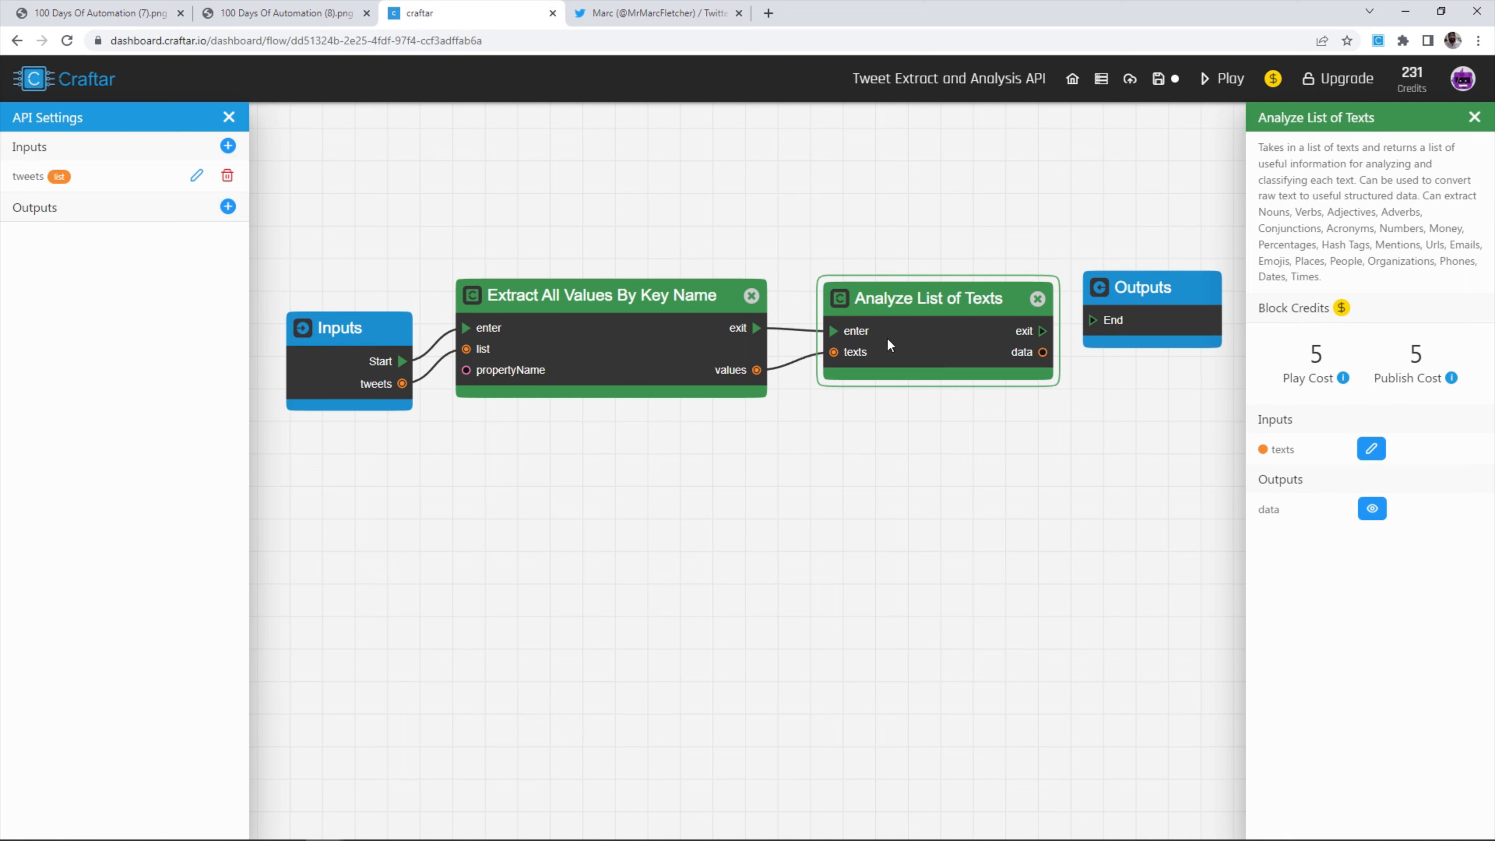
pyautogui.moveTo(1042, 331); pyautogui.dragTo(1123, 273)
pyautogui.moveTo(1094, 323); pyautogui.dragTo(1094, 324)
pyautogui.click(1224, 79)
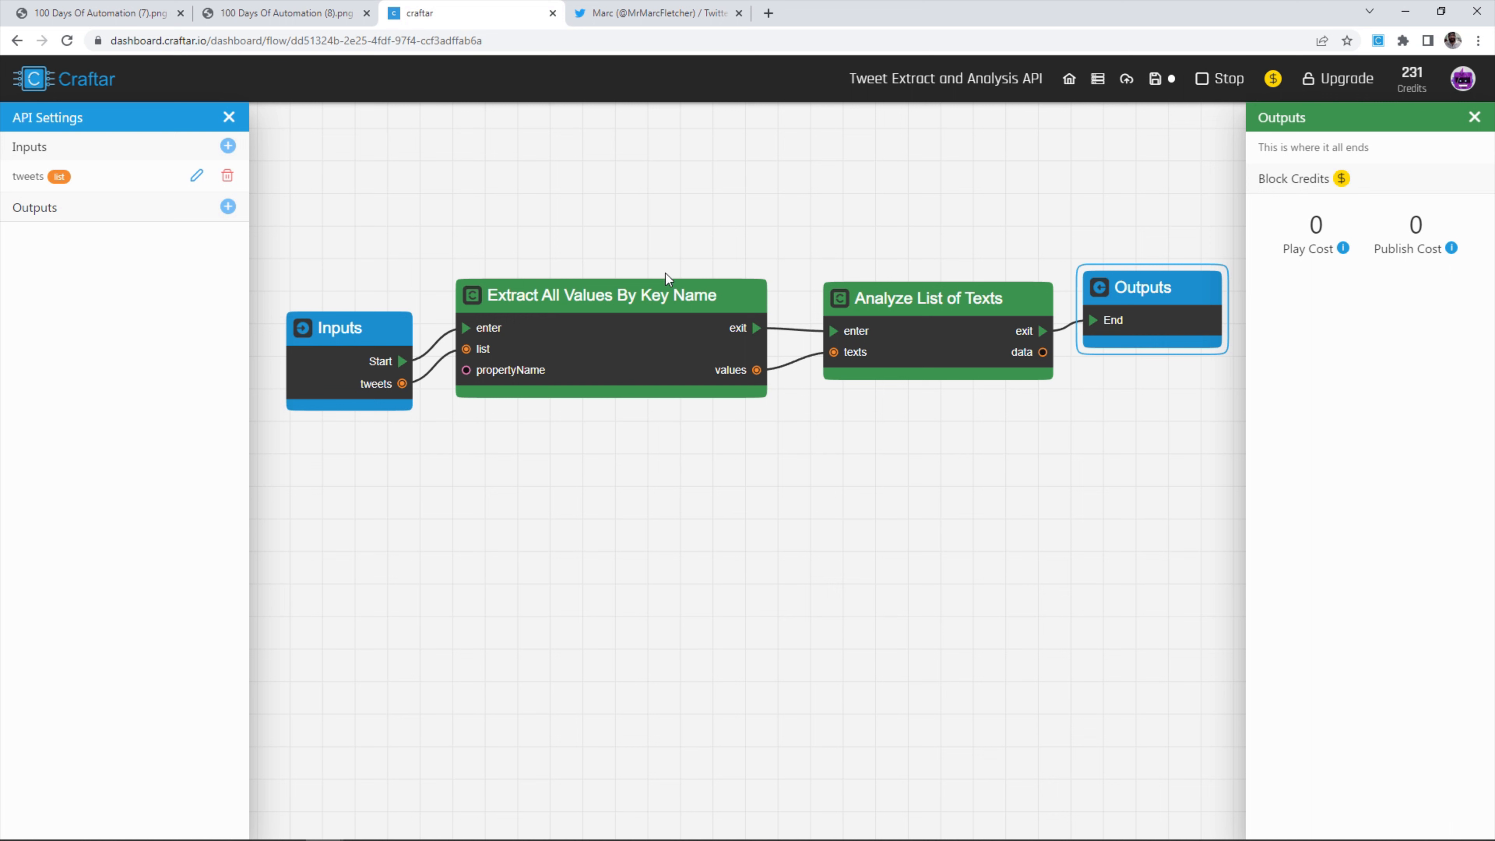
# - View the values output of the Extract All Values By Key Name block
pyautogui.click(658, 324)
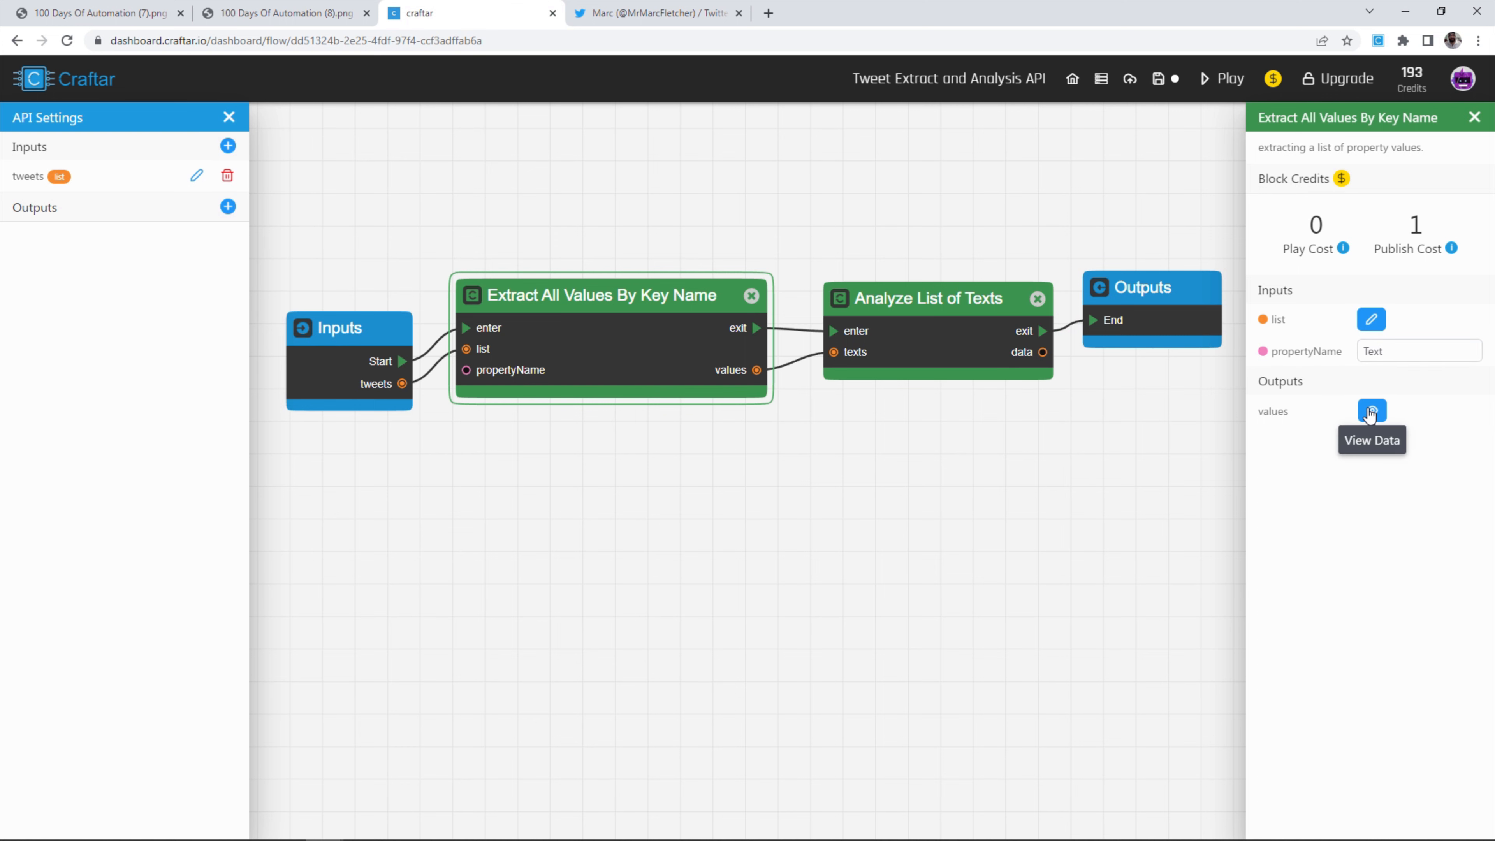
pyautogui.click(1364, 417)
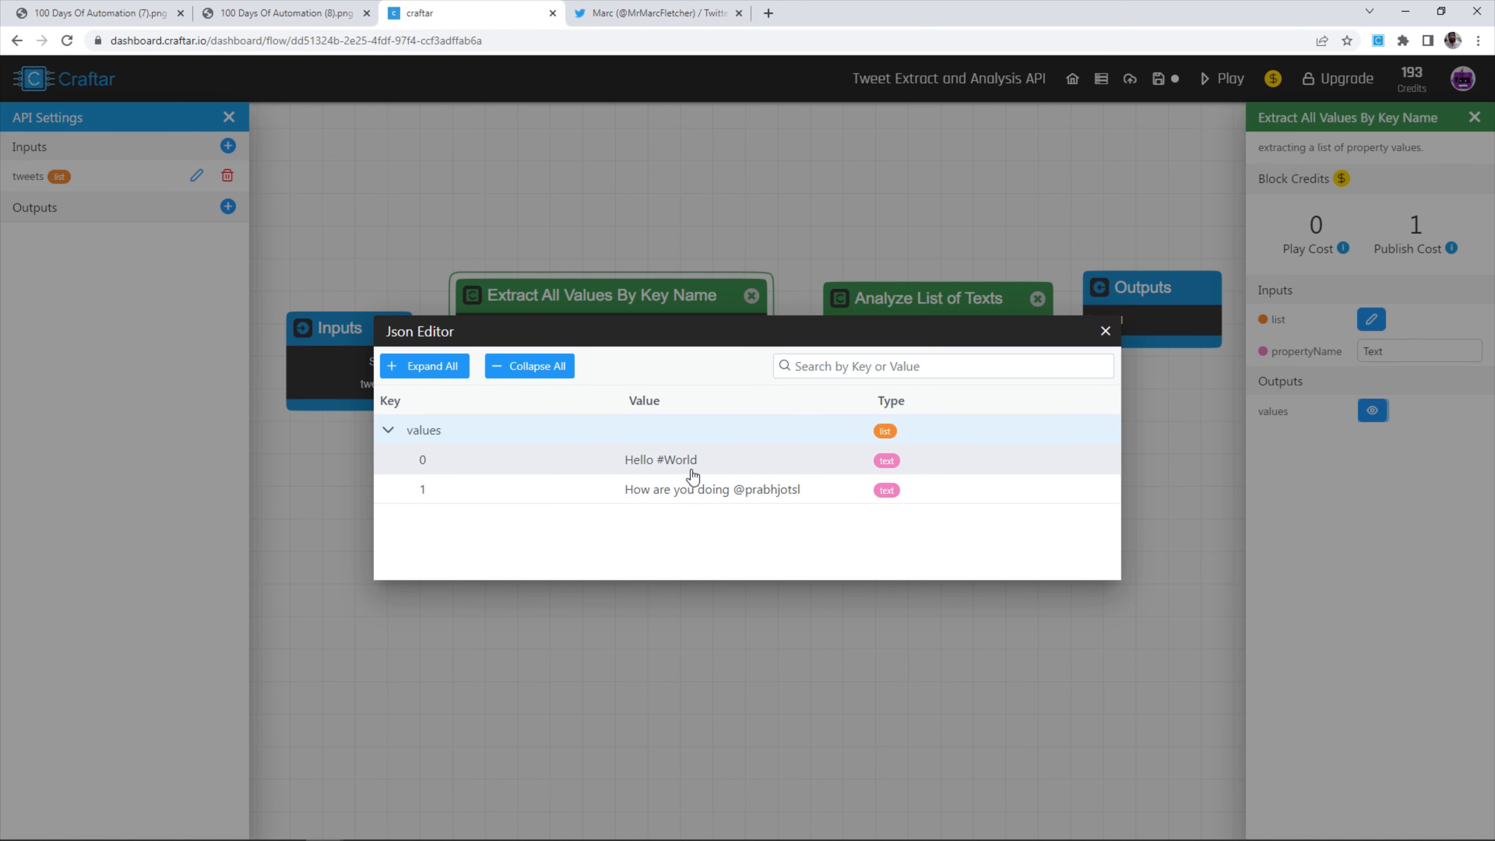
pyautogui.click(1105, 332)
# - View the data output of Analyze List of Texts and examine the first item's text and hashtags
pyautogui.click(920, 363)
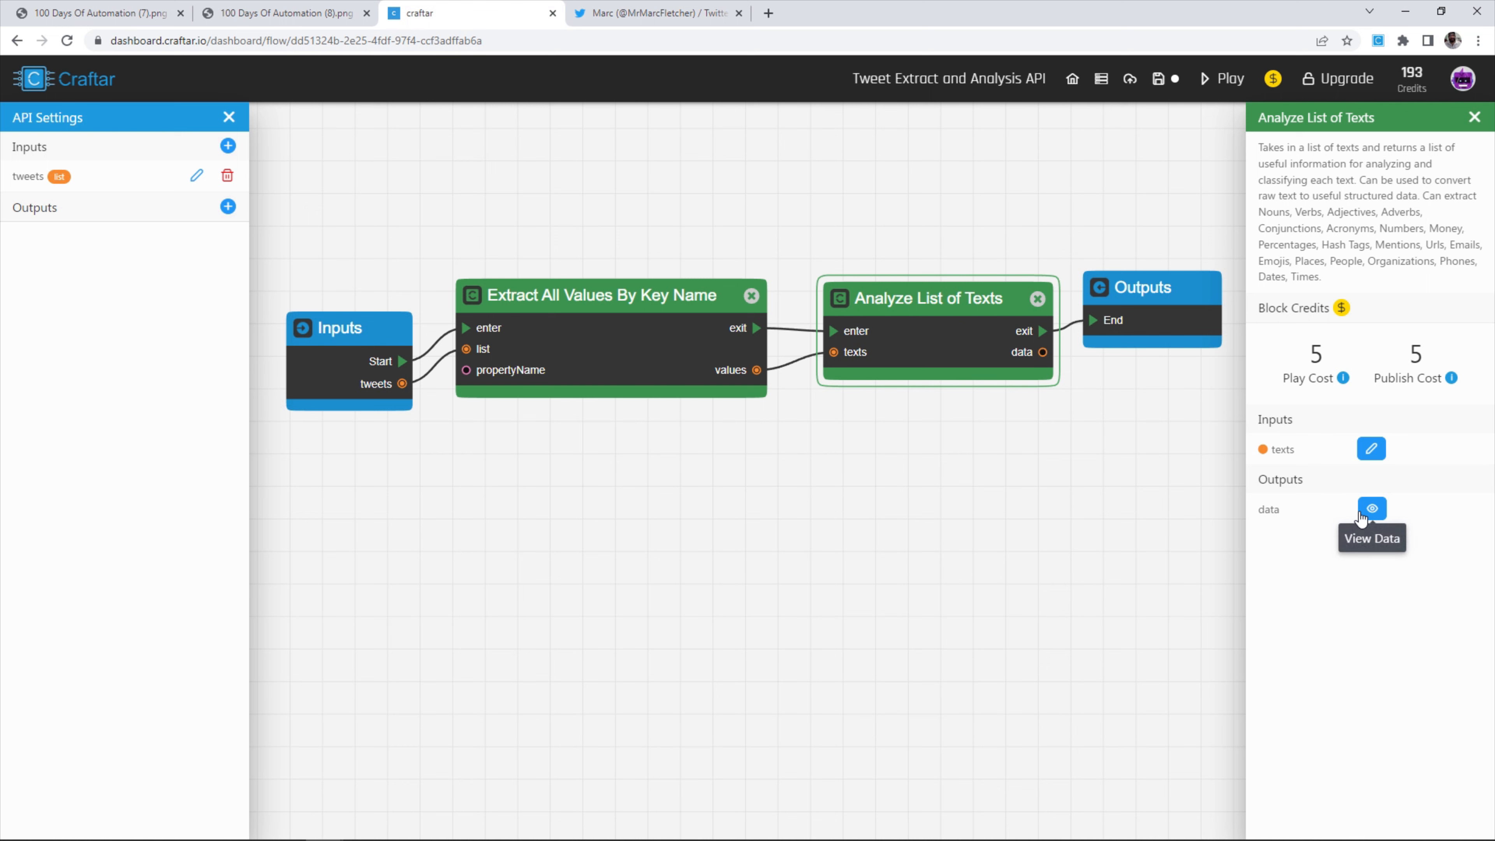
pyautogui.click(1362, 517)
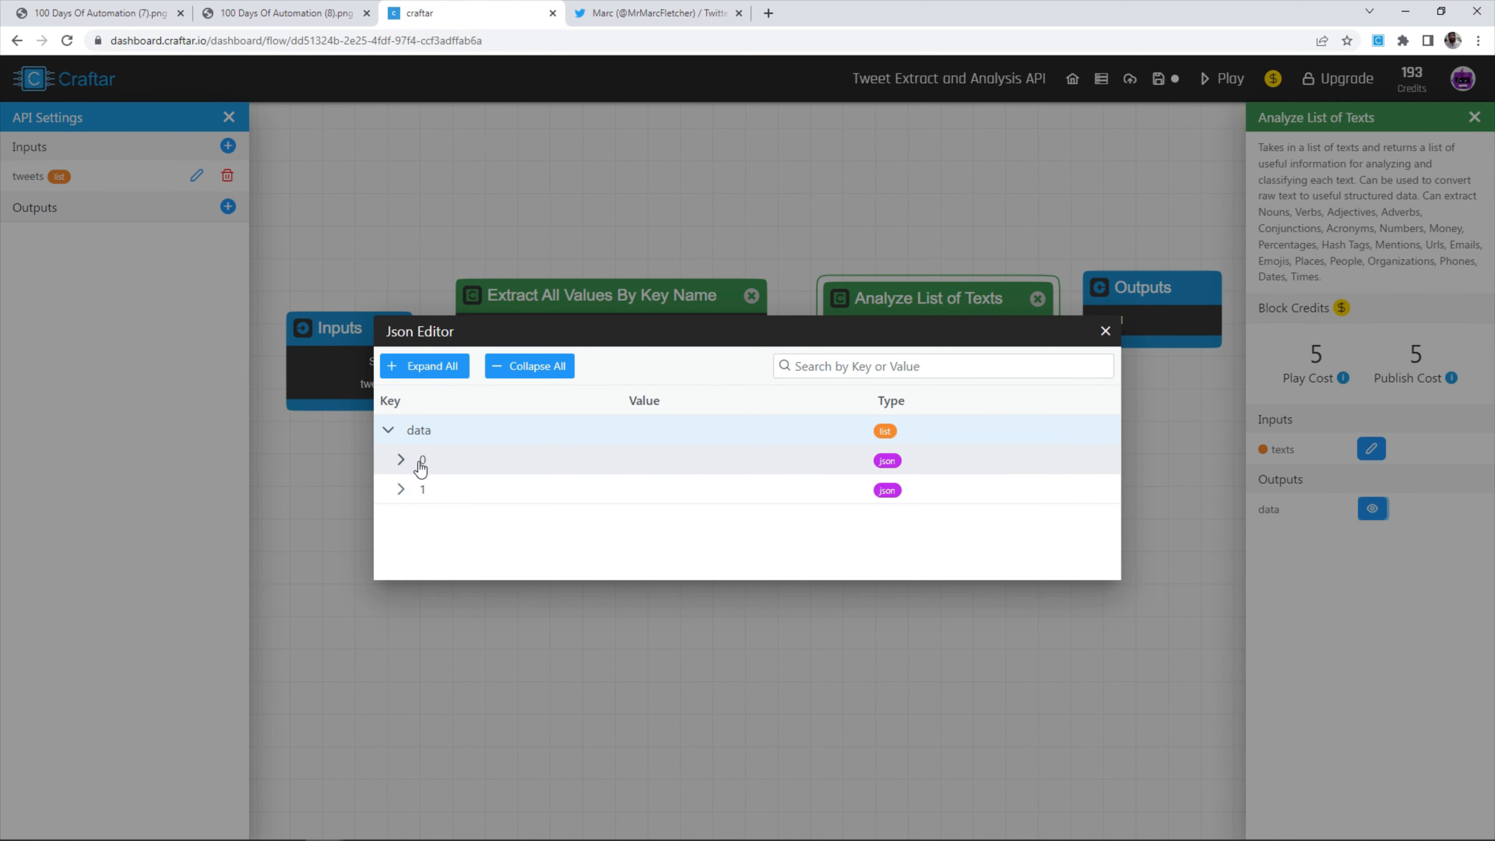
pyautogui.click(400, 460)
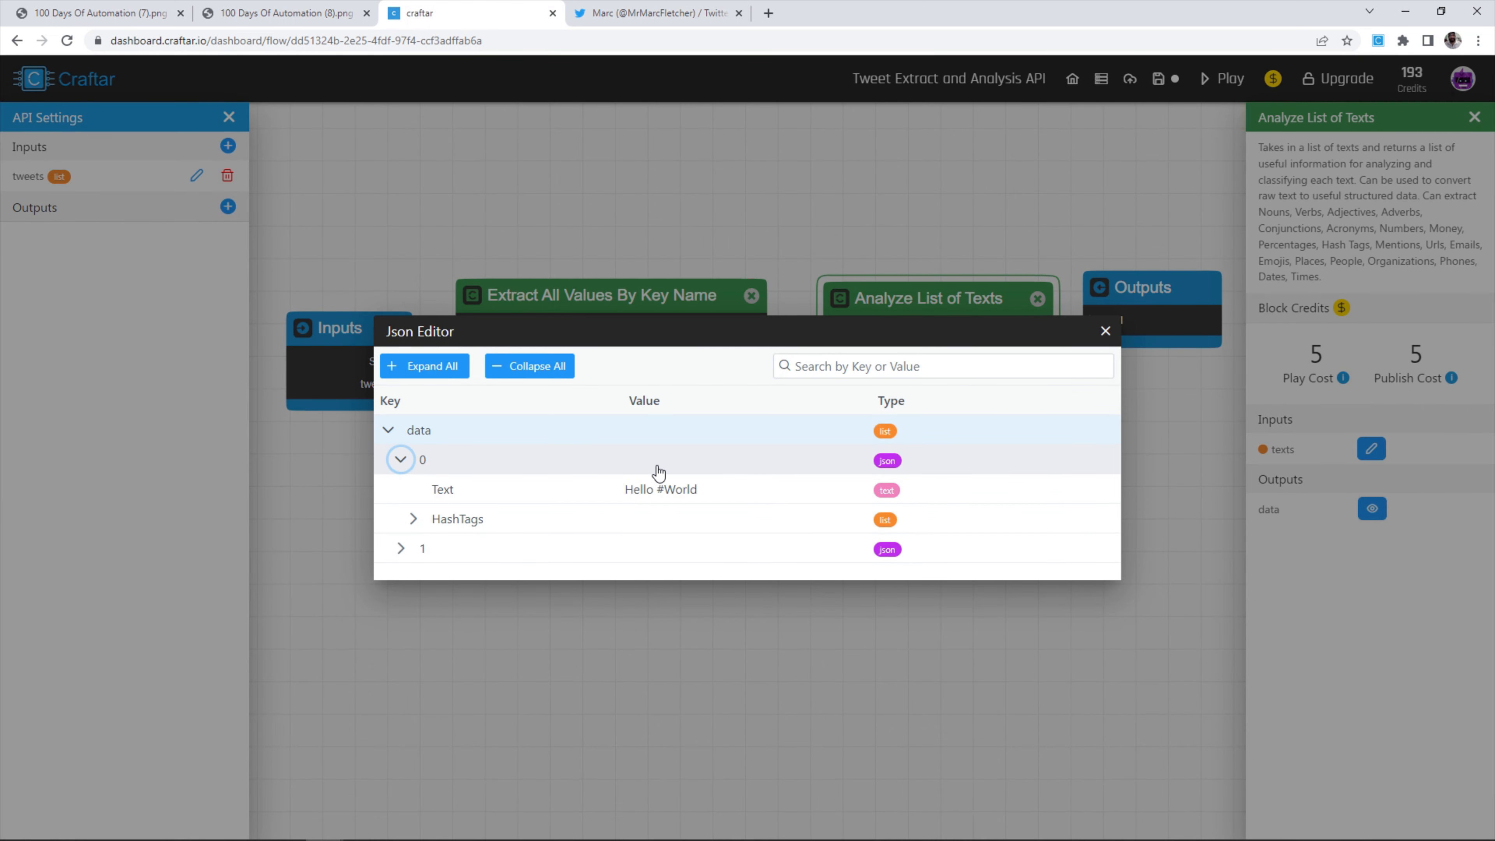
pyautogui.click(414, 519)
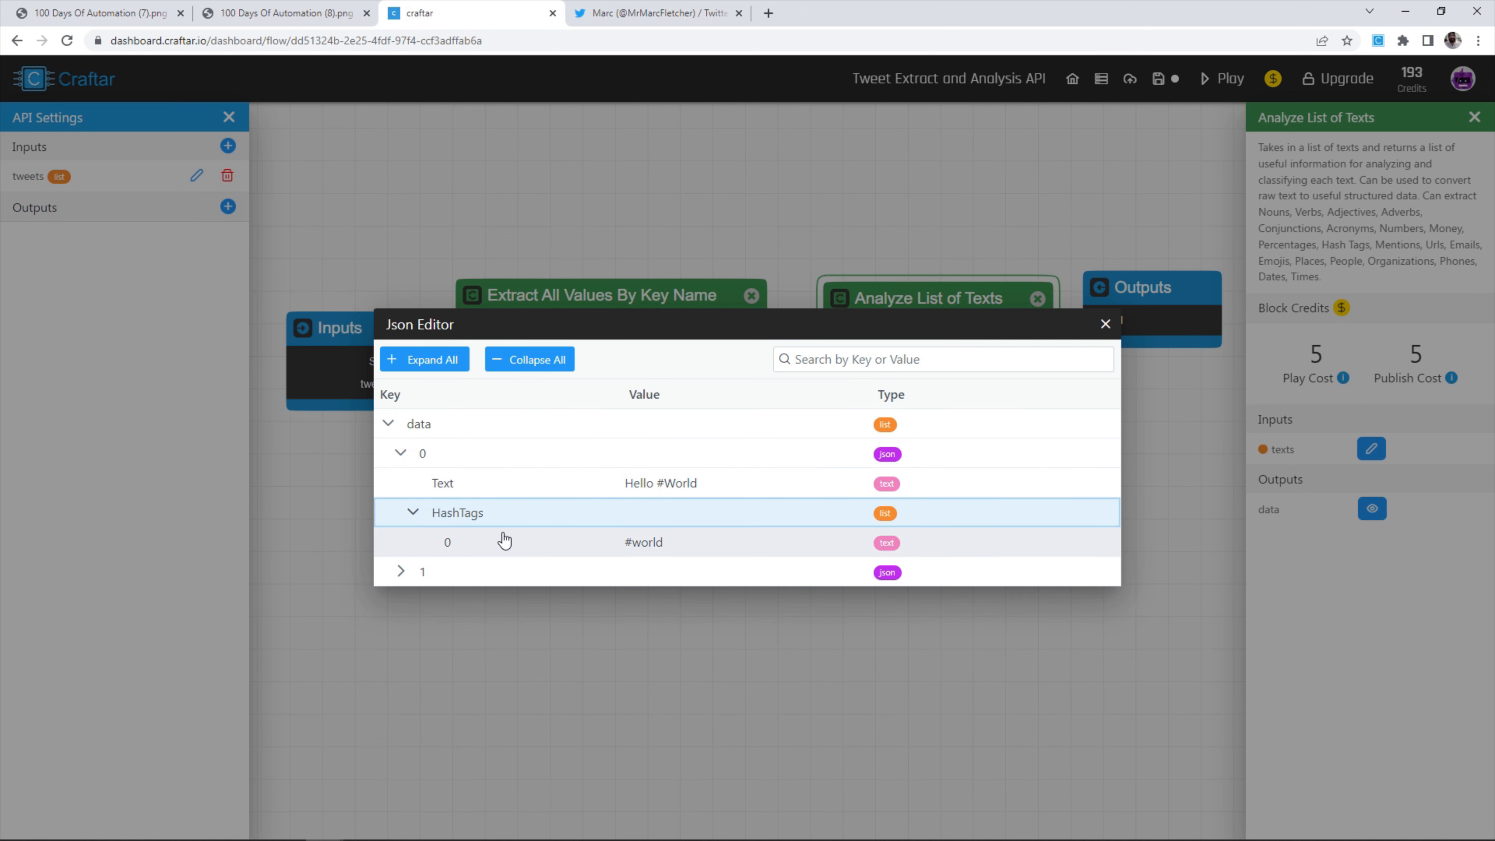
pyautogui.moveTo(626, 546); pyautogui.dragTo(669, 547)
# - Examine the nouns, verbs and mentions extracted for the second item of the analysis data, and close the viewer
pyautogui.click(401, 571)
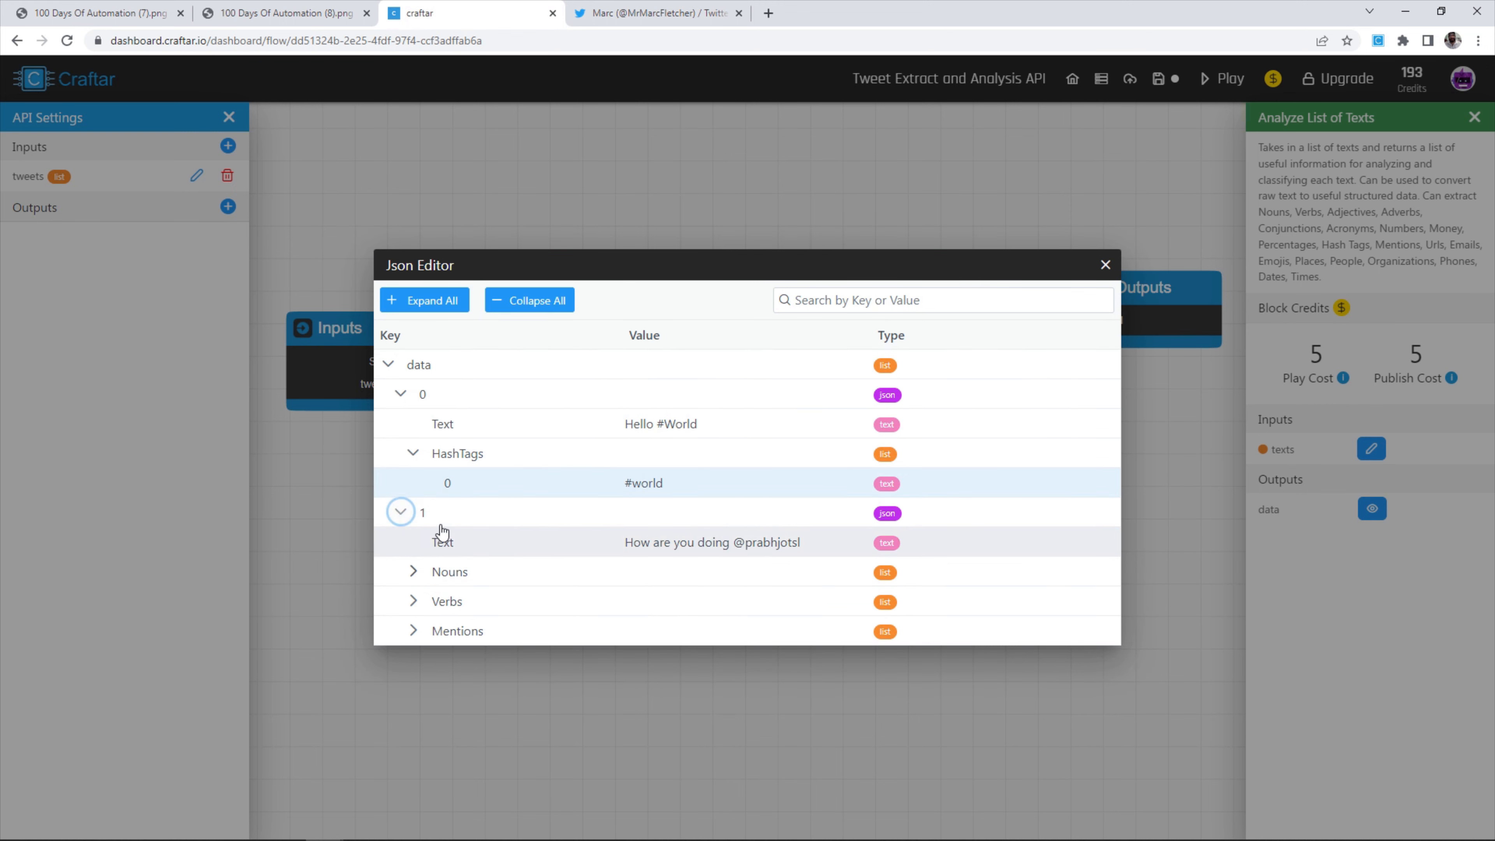
pyautogui.click(414, 572)
pyautogui.scroll(-1, 604, 569)
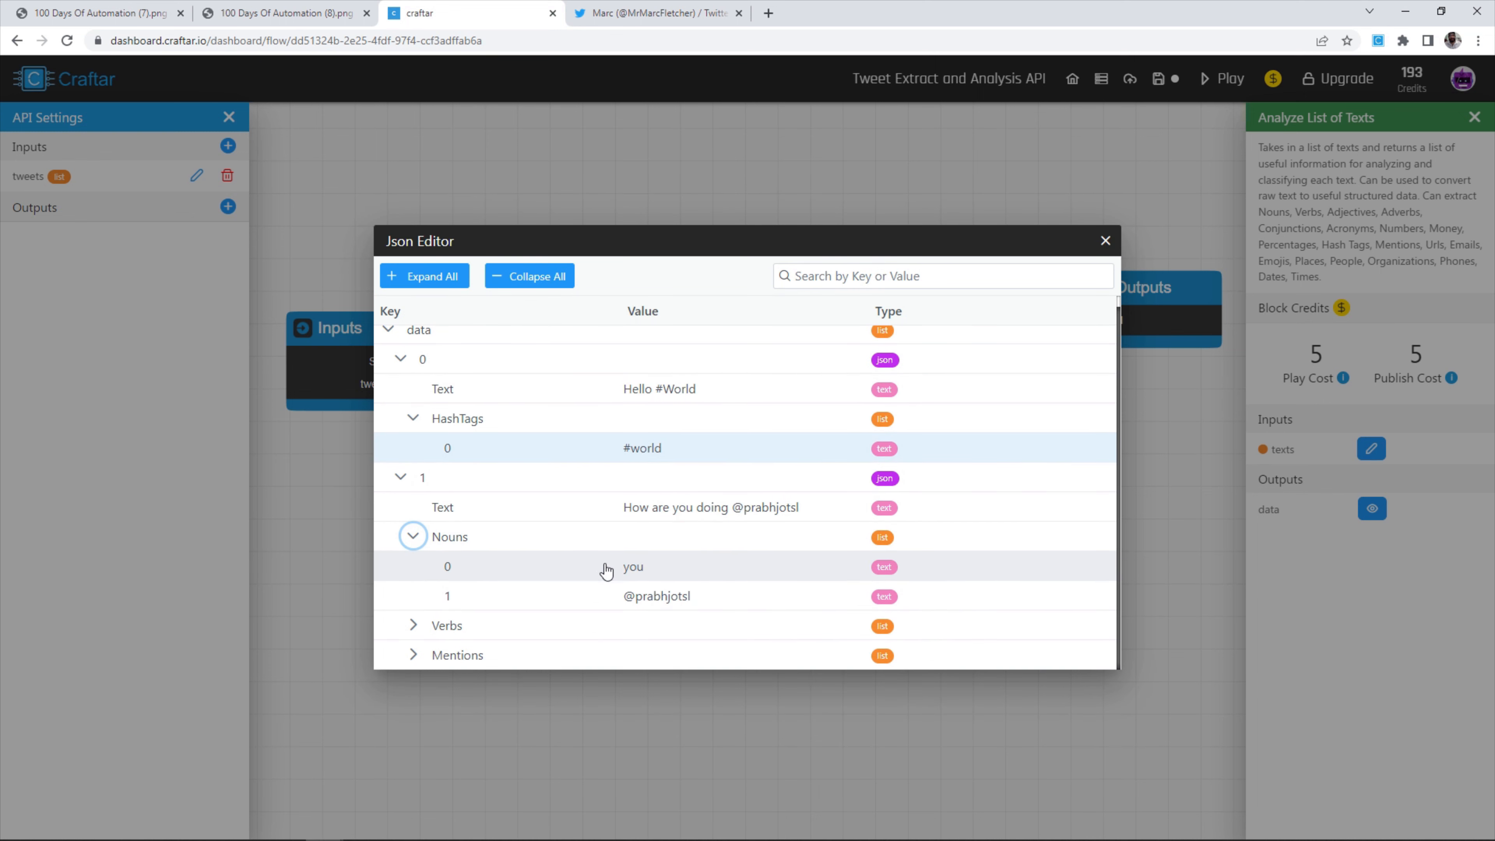
pyautogui.moveTo(628, 574); pyautogui.dragTo(699, 601)
pyautogui.click(415, 625)
pyautogui.scroll(-1, 565, 610)
pyautogui.moveTo(589, 632); pyautogui.dragTo(665, 628)
pyautogui.click(395, 660)
pyautogui.click(413, 655)
pyautogui.scroll(-1, 486, 564)
pyautogui.moveTo(584, 656); pyautogui.dragTo(732, 651)
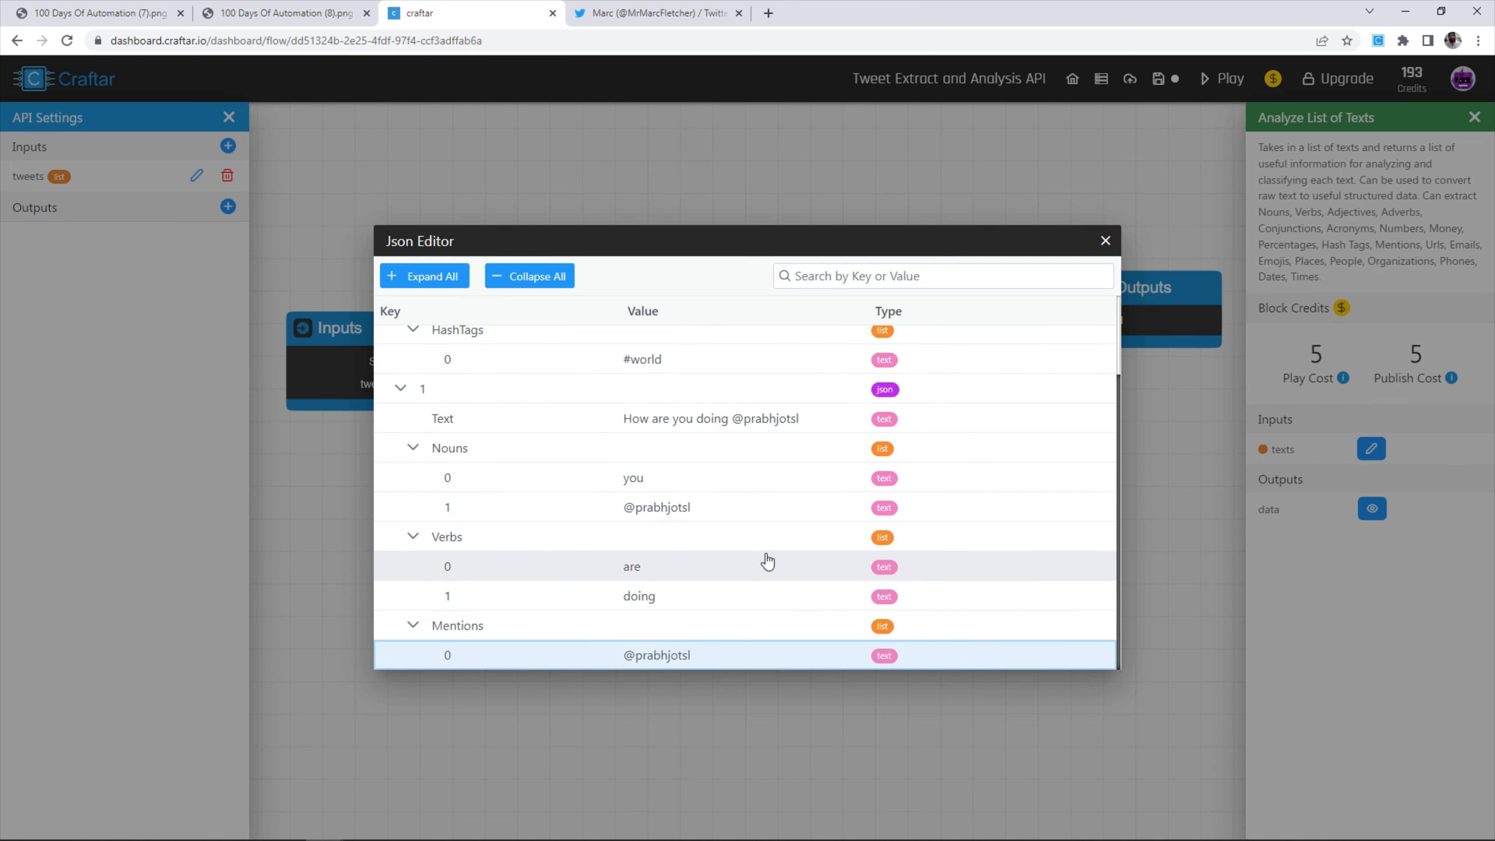
pyautogui.scroll(3, 843, 424)
pyautogui.click(1105, 240)
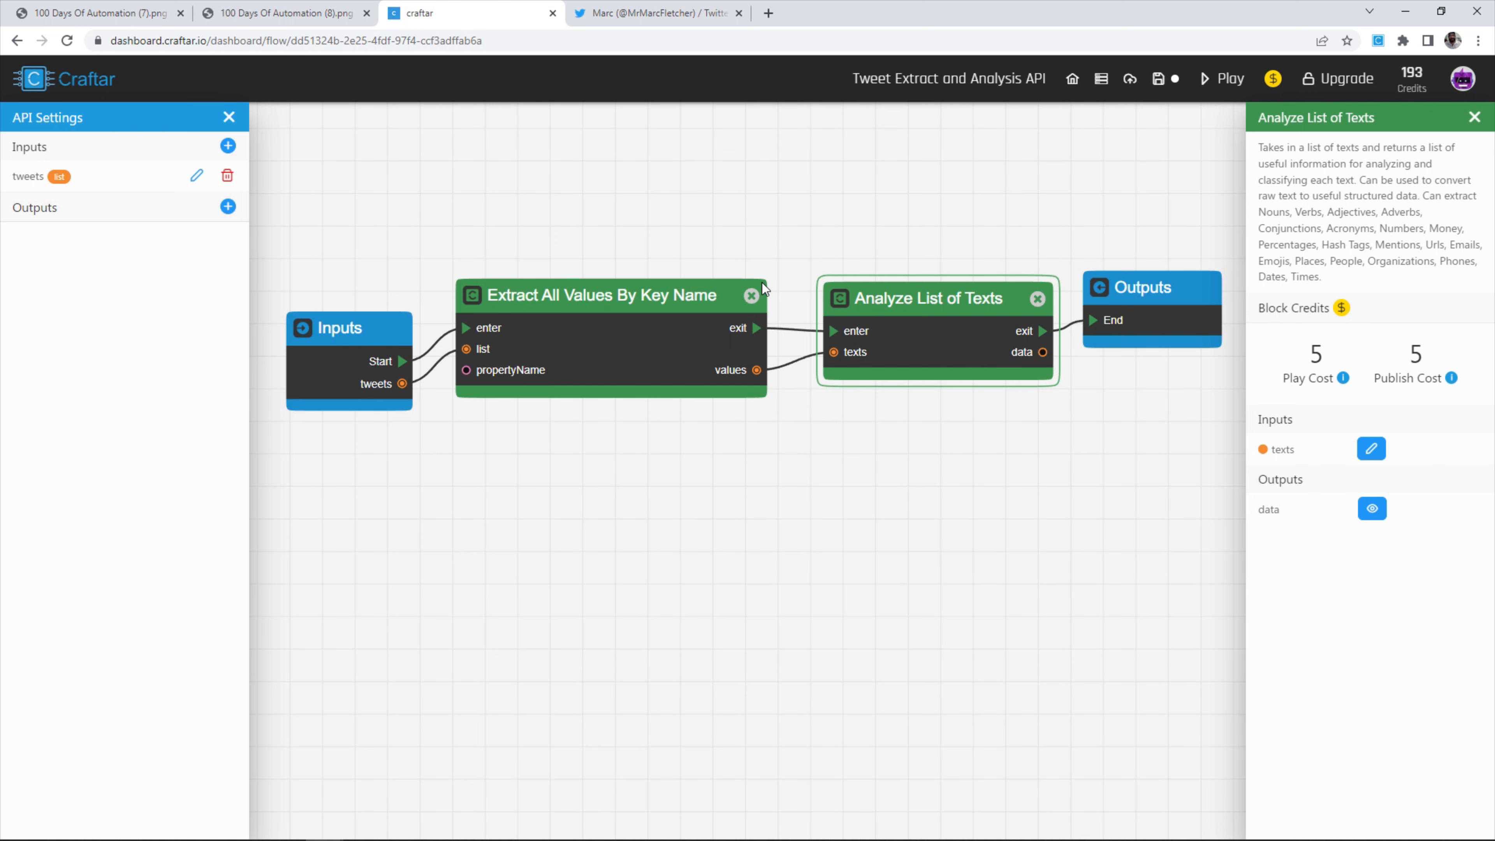
# - Detach Outputs from Analyze List of Texts, move it well away to free space between them, and shift Inputs lower
pyautogui.moveTo(1058, 465); pyautogui.dragTo(743, 470)
pyautogui.scroll(-1, 742, 470)
pyautogui.moveTo(807, 328); pyautogui.dragTo(1062, 330)
pyautogui.click(804, 350)
pyautogui.click(791, 353)
pyautogui.moveTo(760, 385); pyautogui.dragTo(981, 421)
pyautogui.moveTo(861, 407); pyautogui.dragTo(864, 383)
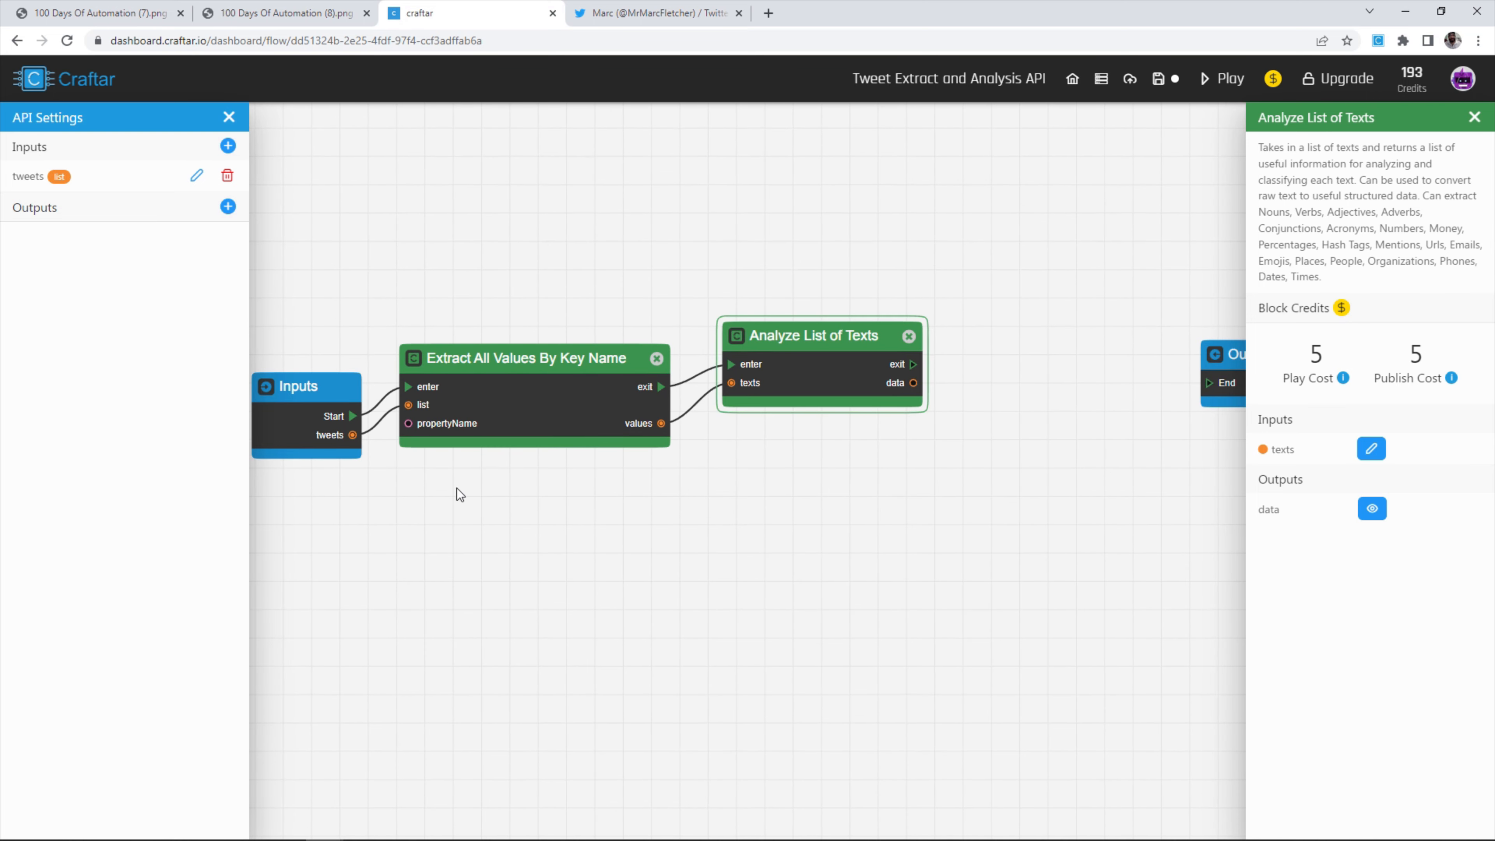
pyautogui.moveTo(356, 450); pyautogui.dragTo(354, 480)
pyautogui.click(328, 456)
# - Review the first item in the data output of Analyze List of Texts again, and check the Inputs node's outputs
pyautogui.click(881, 363)
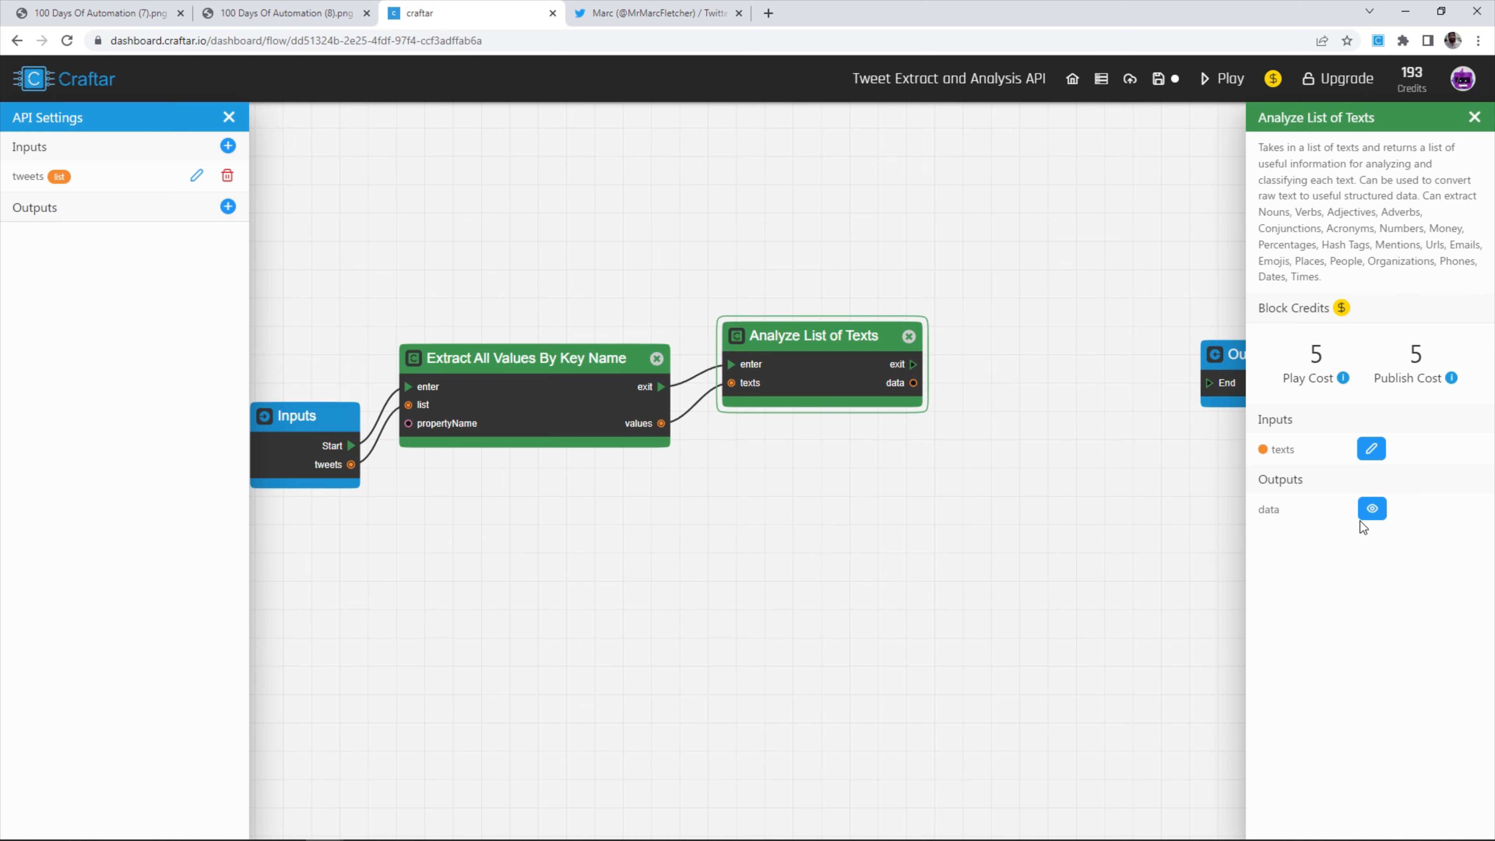
pyautogui.click(1372, 508)
pyautogui.click(400, 459)
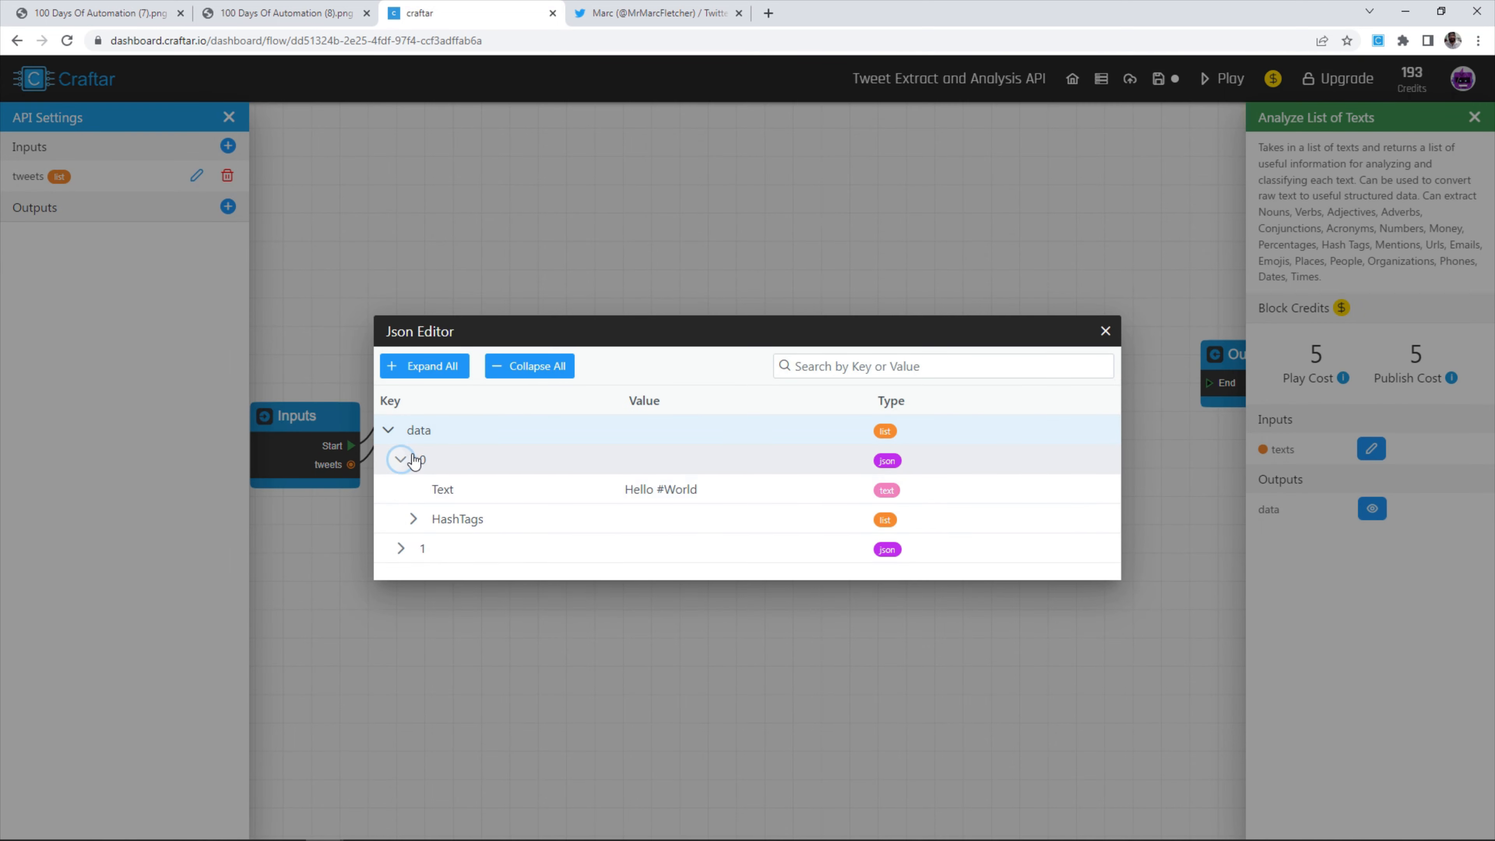
pyautogui.click(1106, 331)
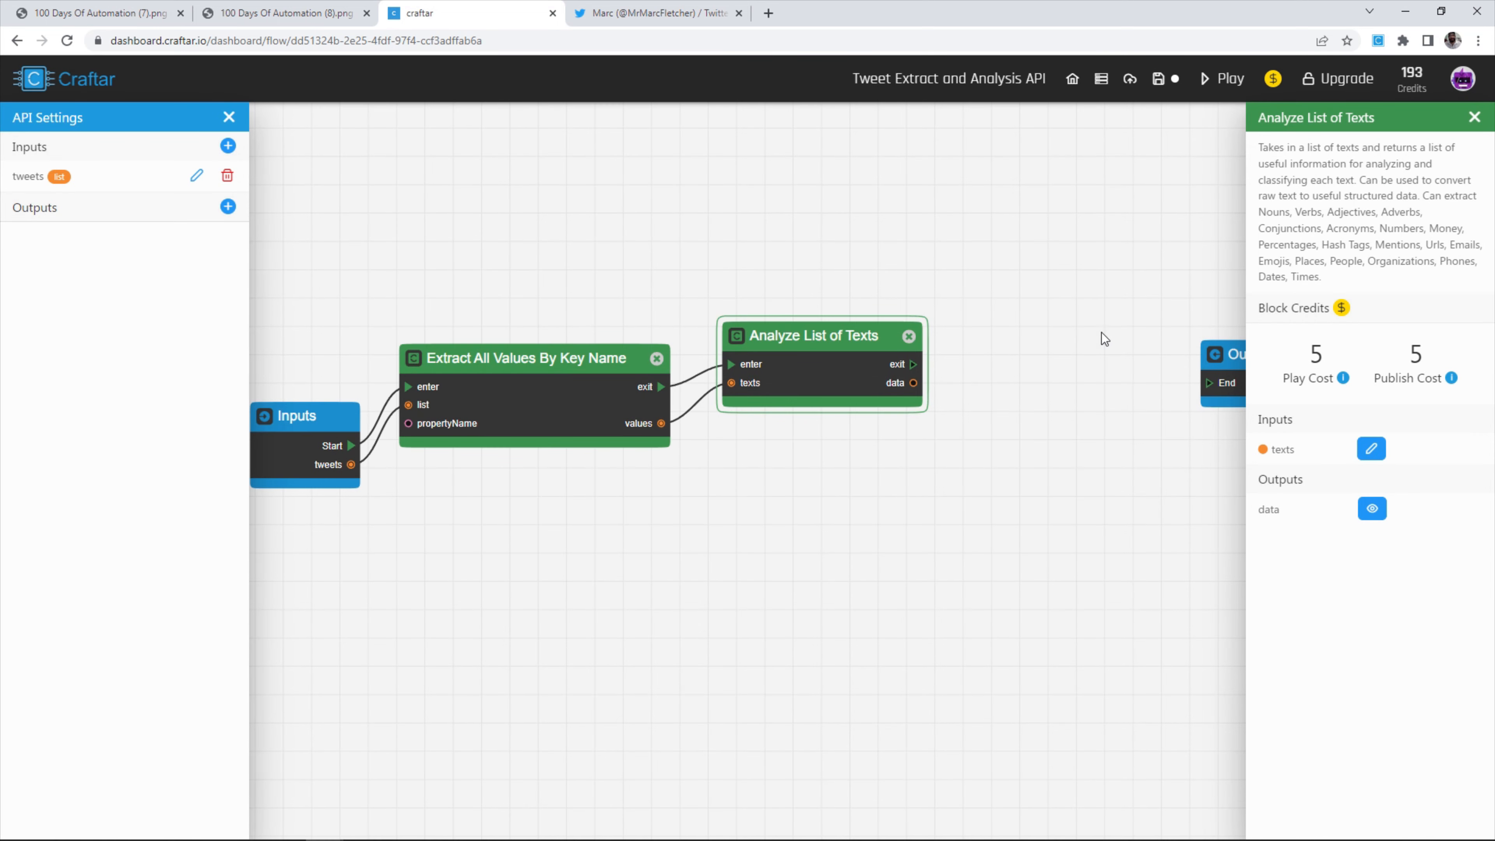
pyautogui.click(313, 477)
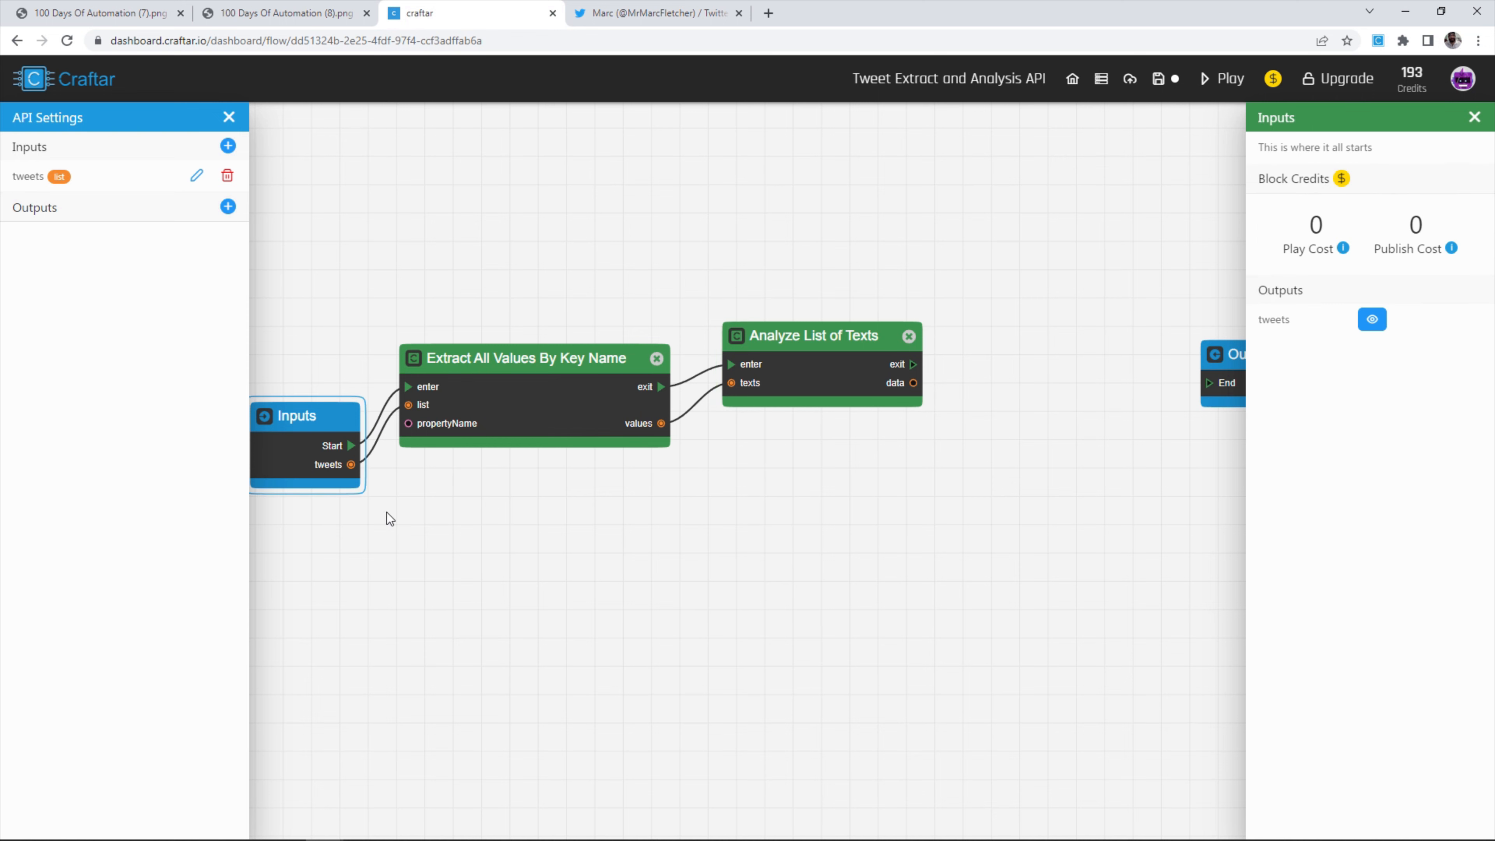
pyautogui.click(833, 378)
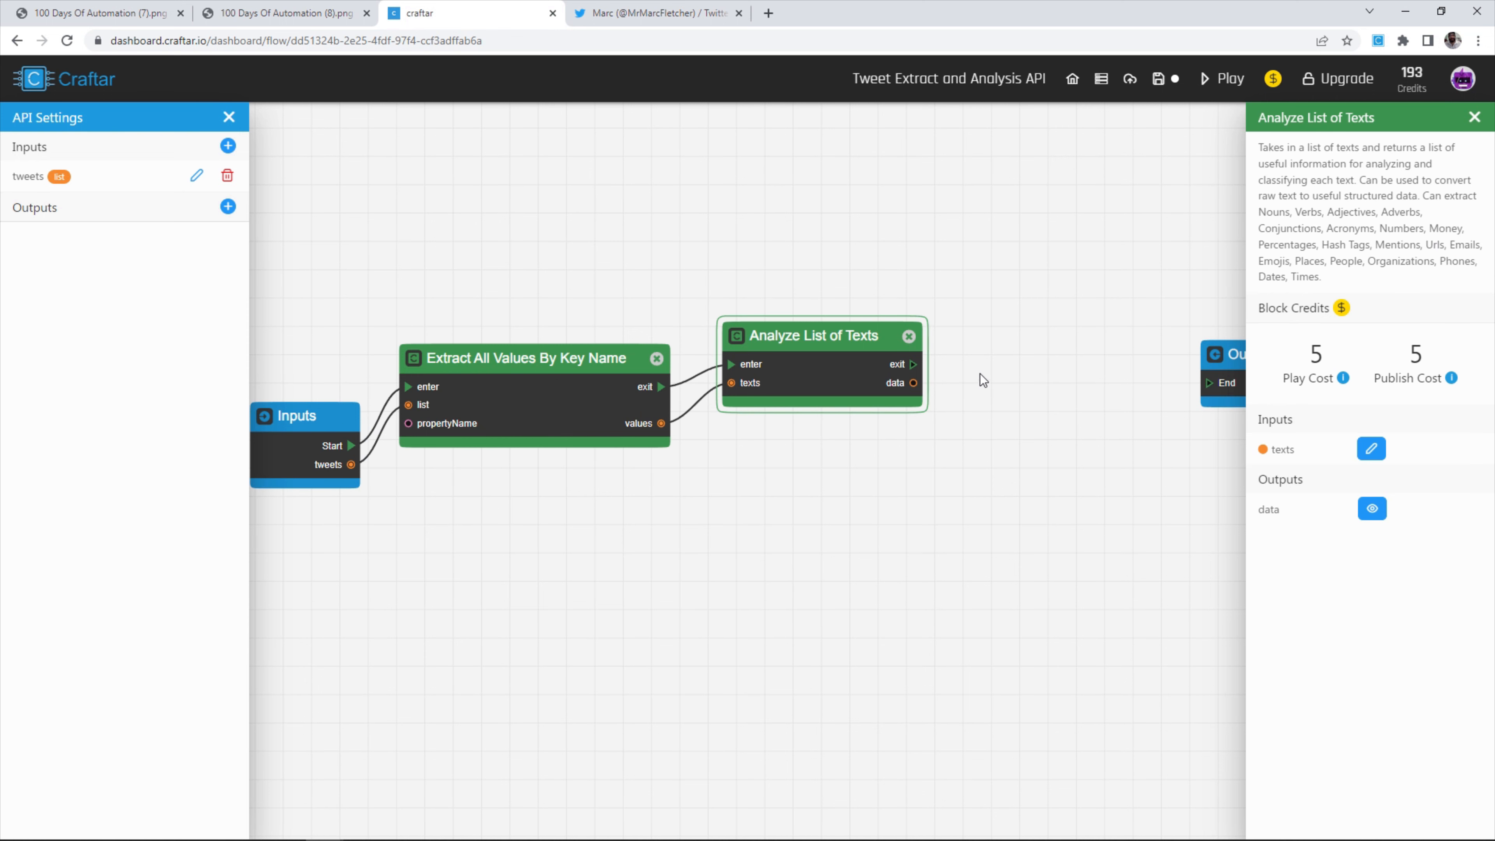
# - Add a Merge Lists by Index then Key block in the free space after Analyze List of Texts
pyautogui.moveTo(1032, 358); pyautogui.dragTo(972, 351)
pyautogui.rightClick(955, 296)
pyautogui.write('merge')
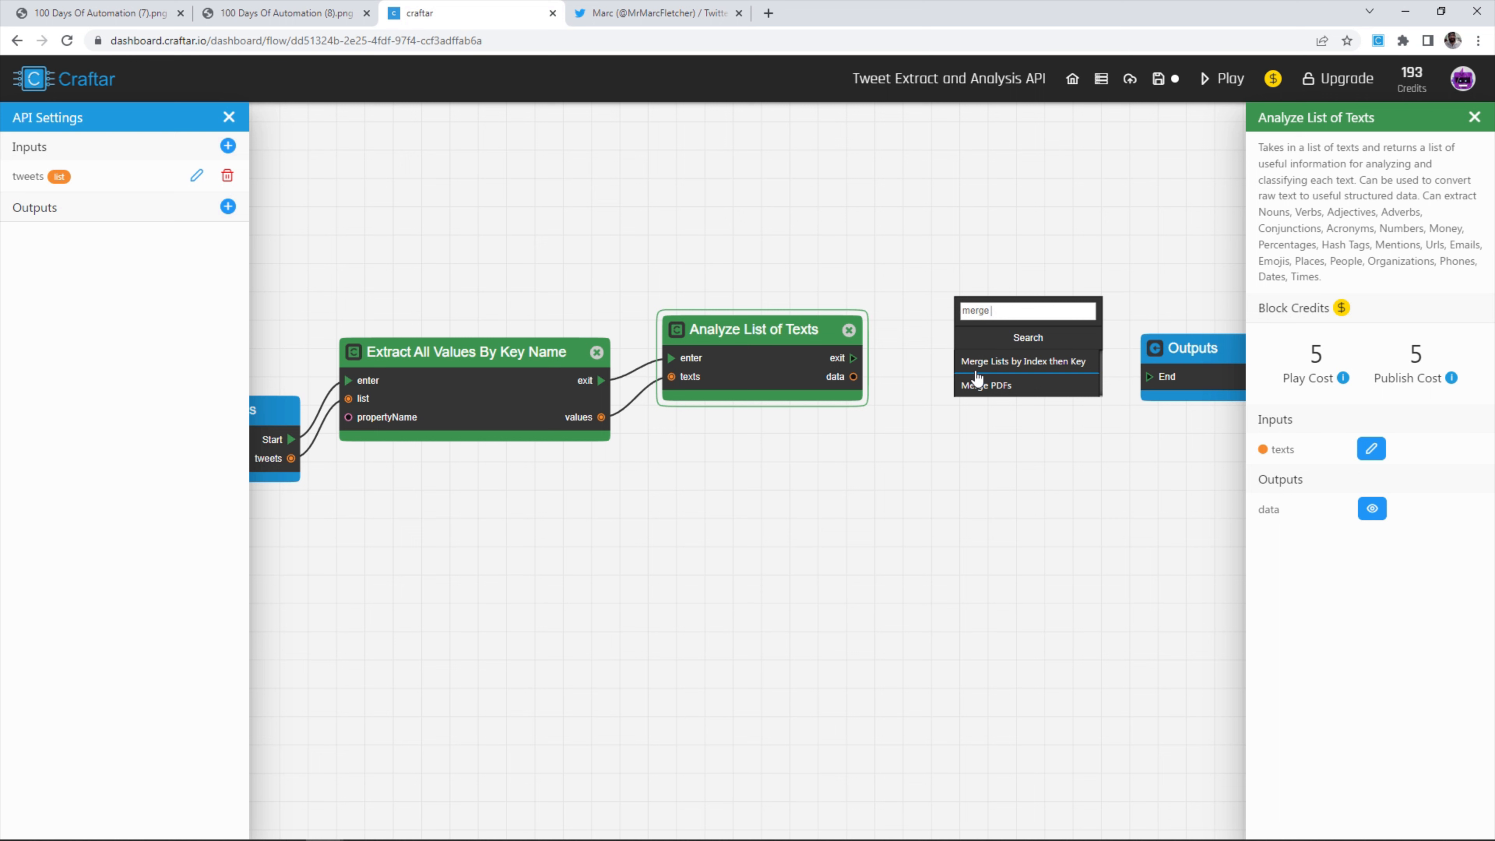
pyautogui.click(1026, 364)
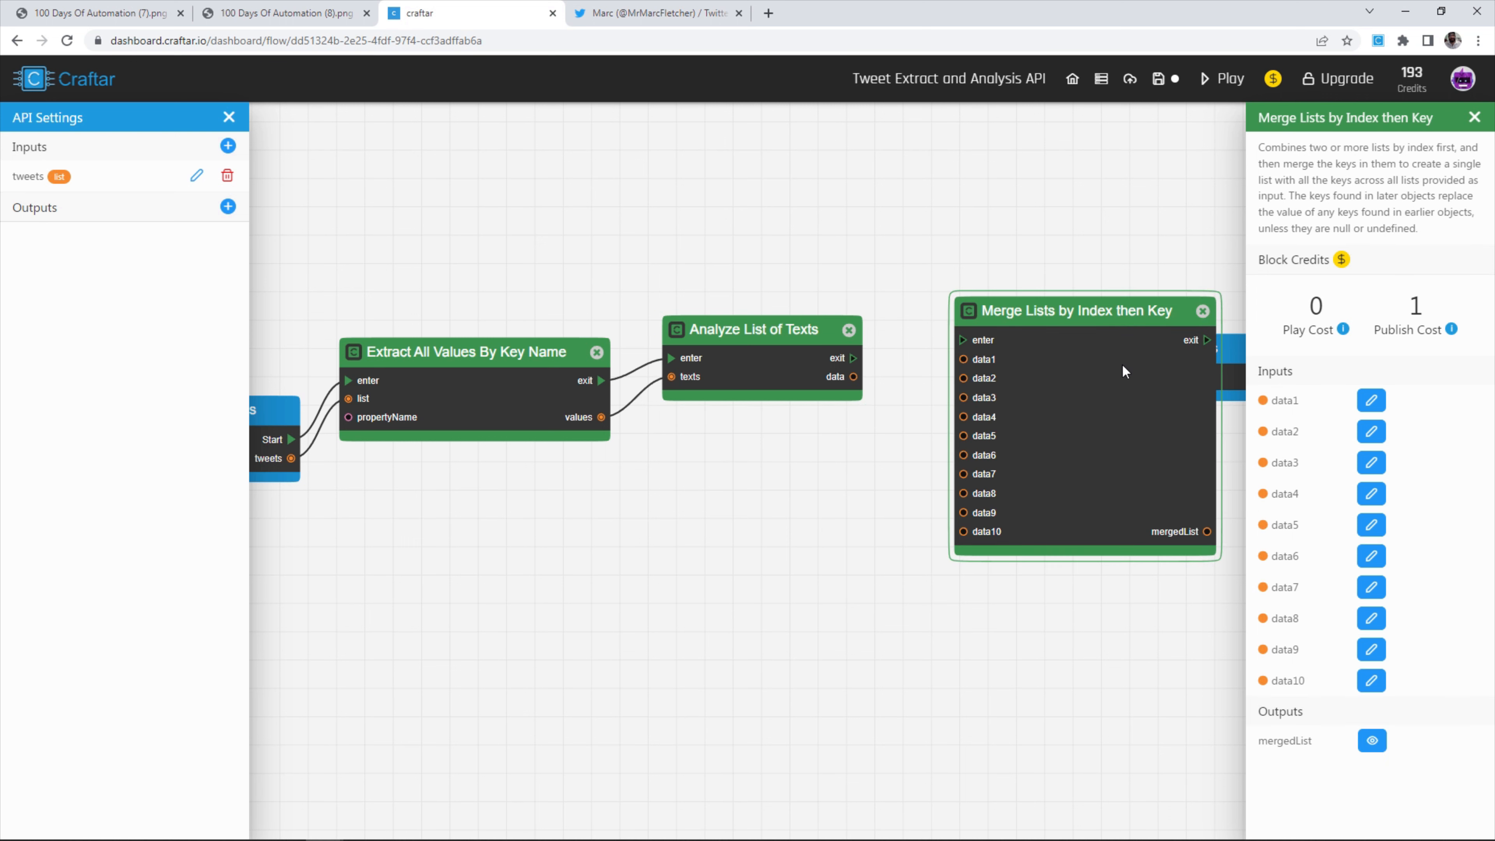
# - Connect Analyze List of Texts' exit and data to the merge block's enter and data2, tweets to data1, and raise the two blocks before it
pyautogui.moveTo(998, 357); pyautogui.dragTo(927, 387)
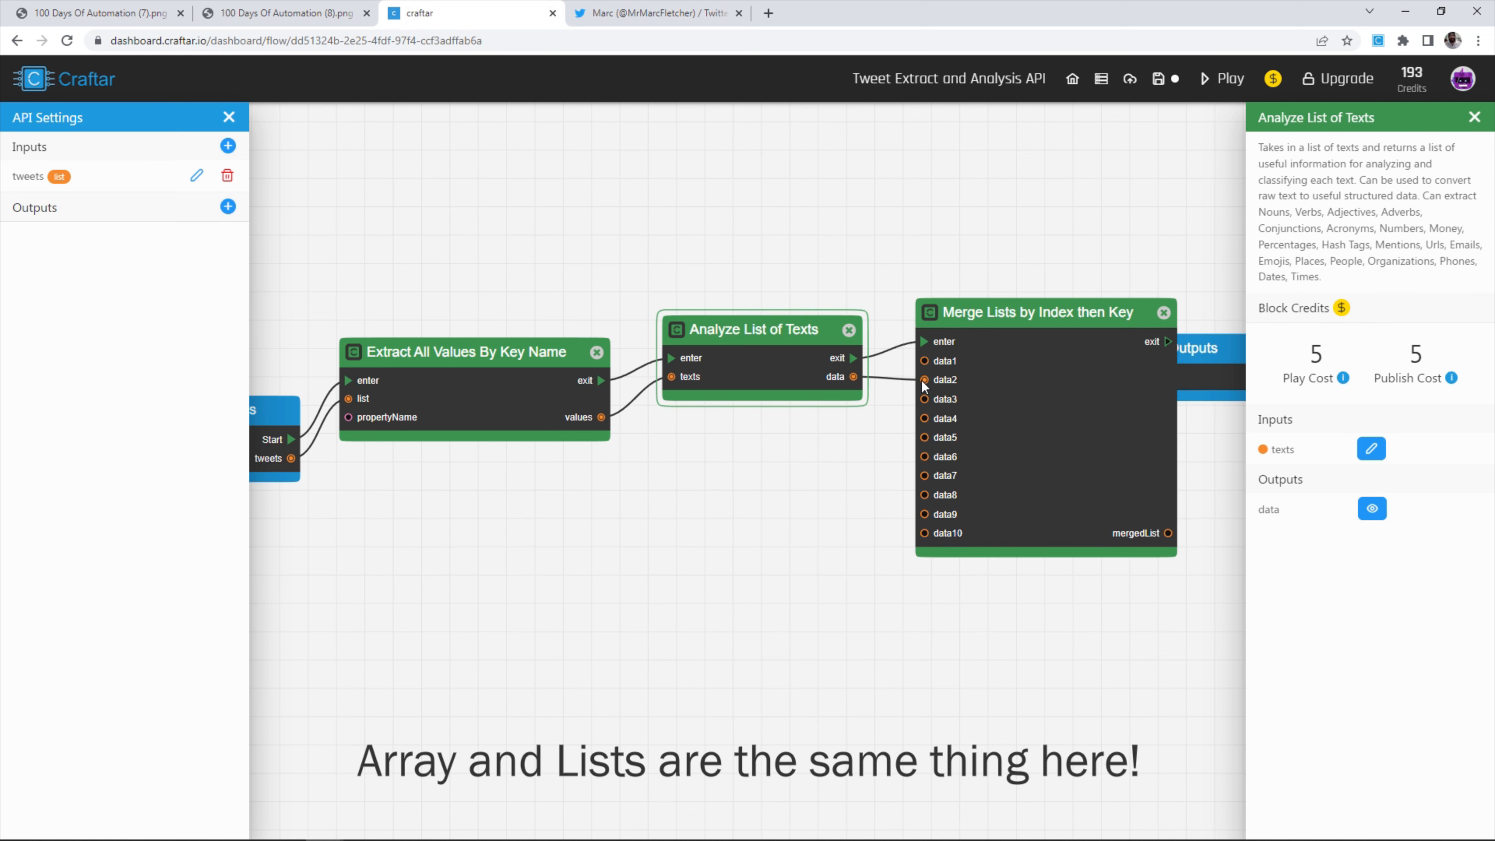
pyautogui.moveTo(292, 459); pyautogui.dragTo(925, 360)
pyautogui.moveTo(466, 346); pyautogui.dragTo(469, 295)
pyautogui.moveTo(711, 321); pyautogui.dragTo(719, 260)
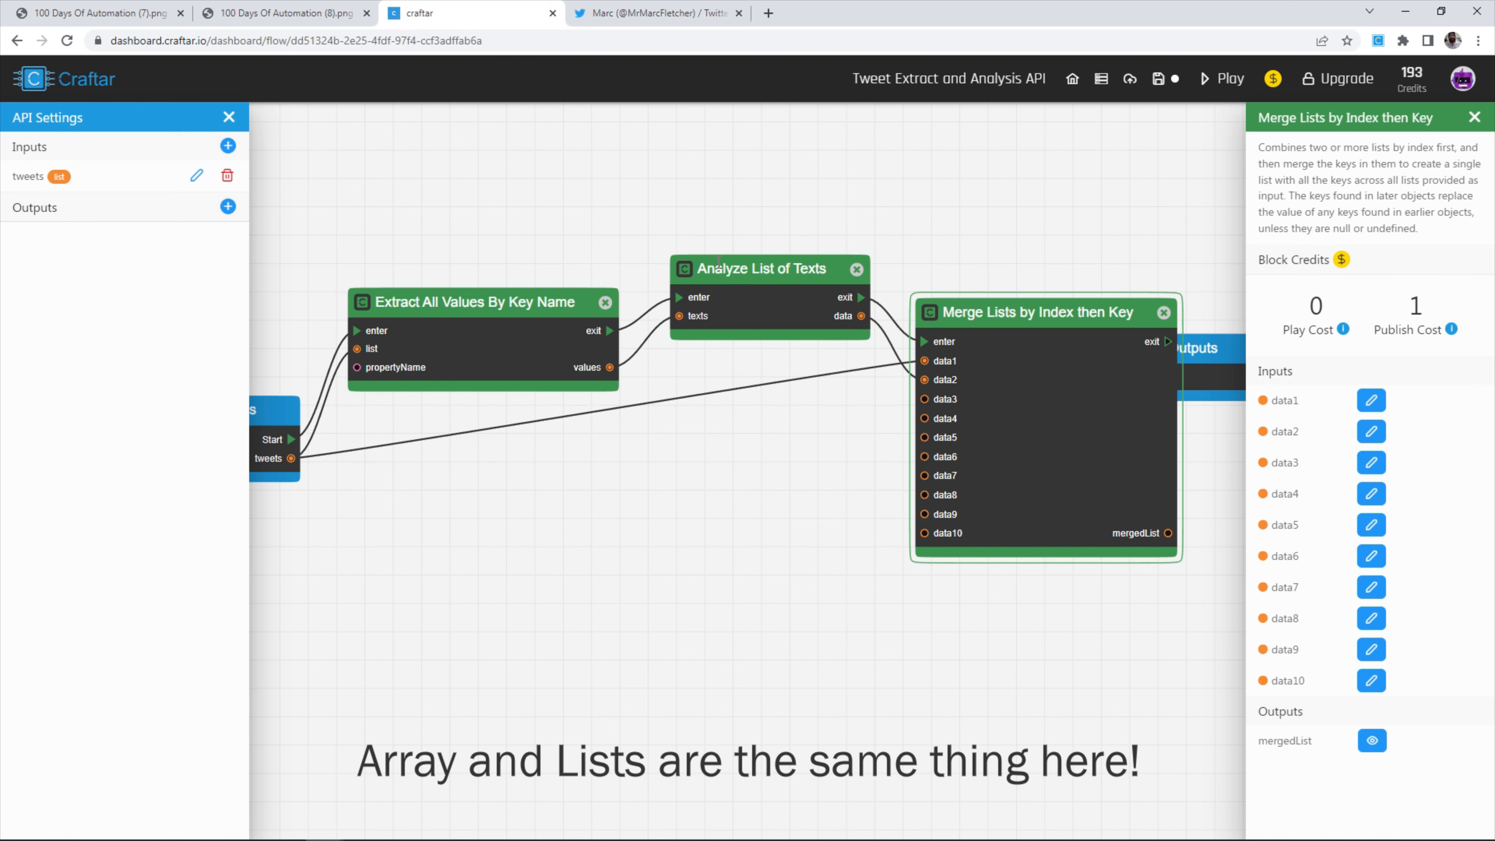
# - Compare the first item of the Inputs node's tweets output with the first item of Analyze List of Texts' data output
pyautogui.click(268, 459)
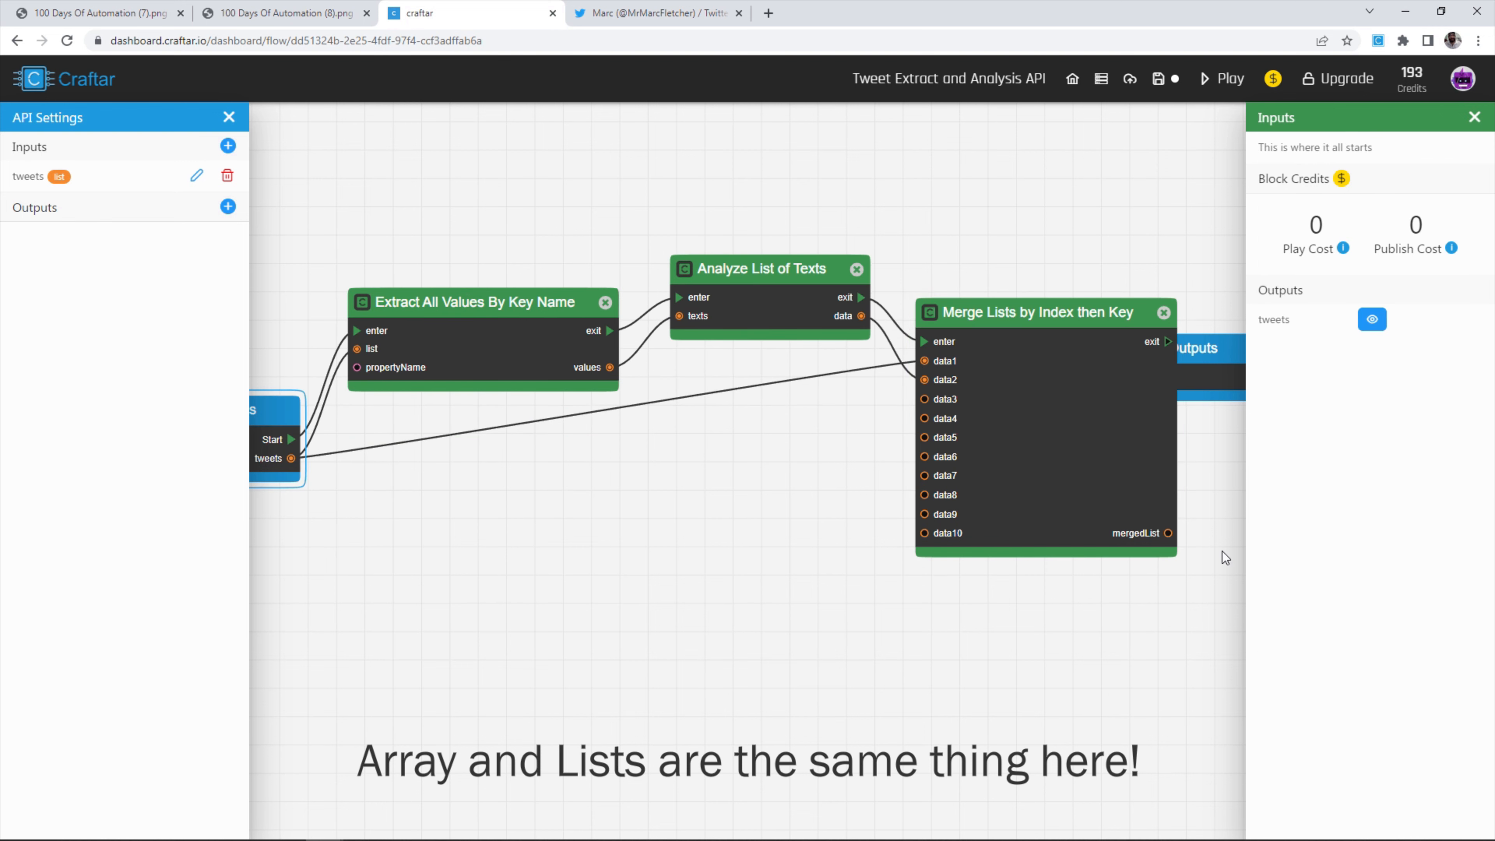
pyautogui.click(1366, 317)
pyautogui.click(400, 459)
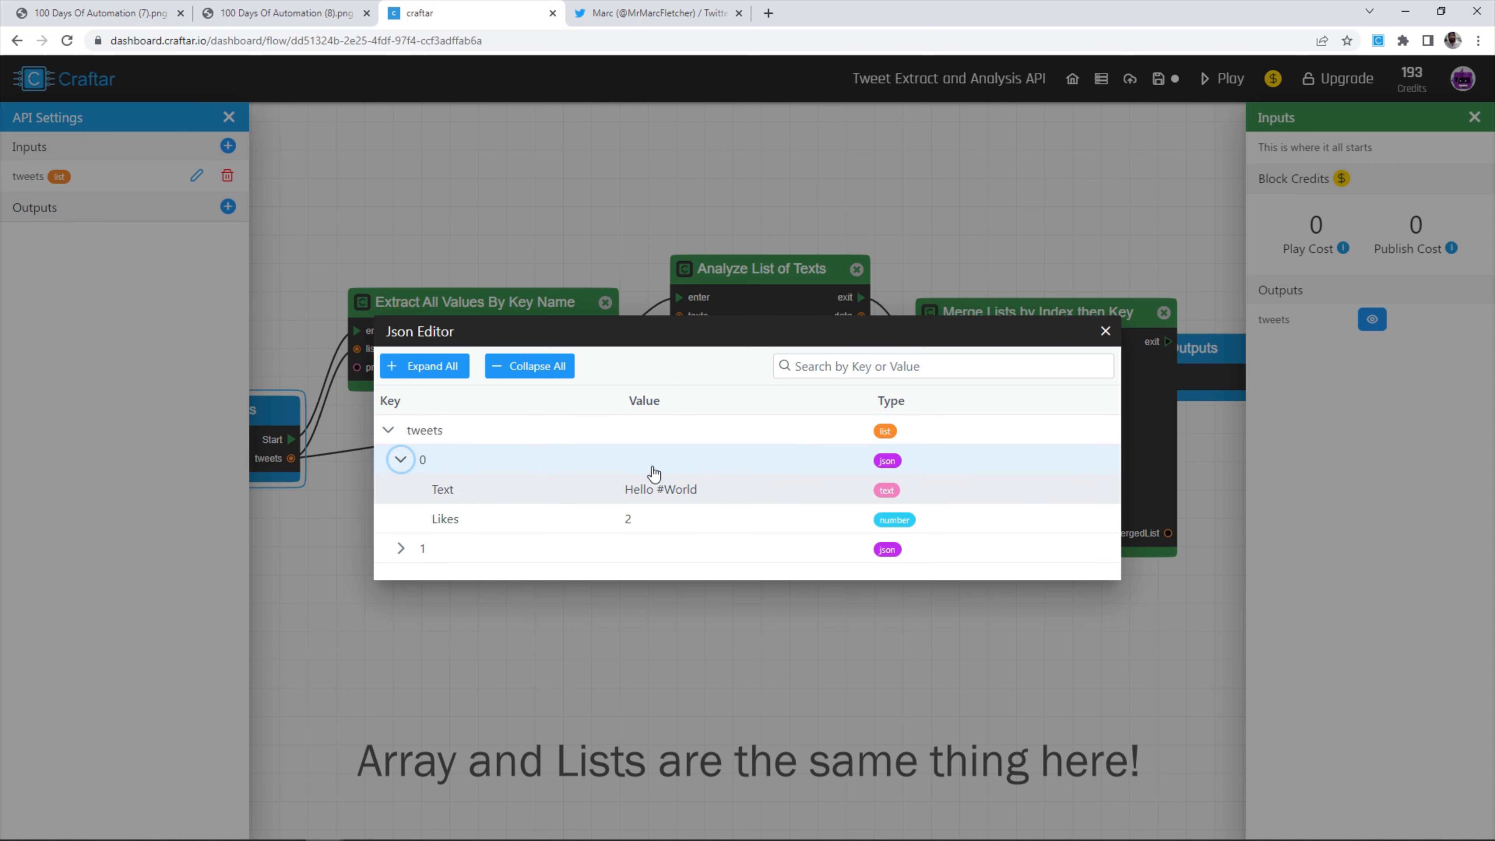
pyautogui.click(1105, 331)
pyautogui.click(833, 312)
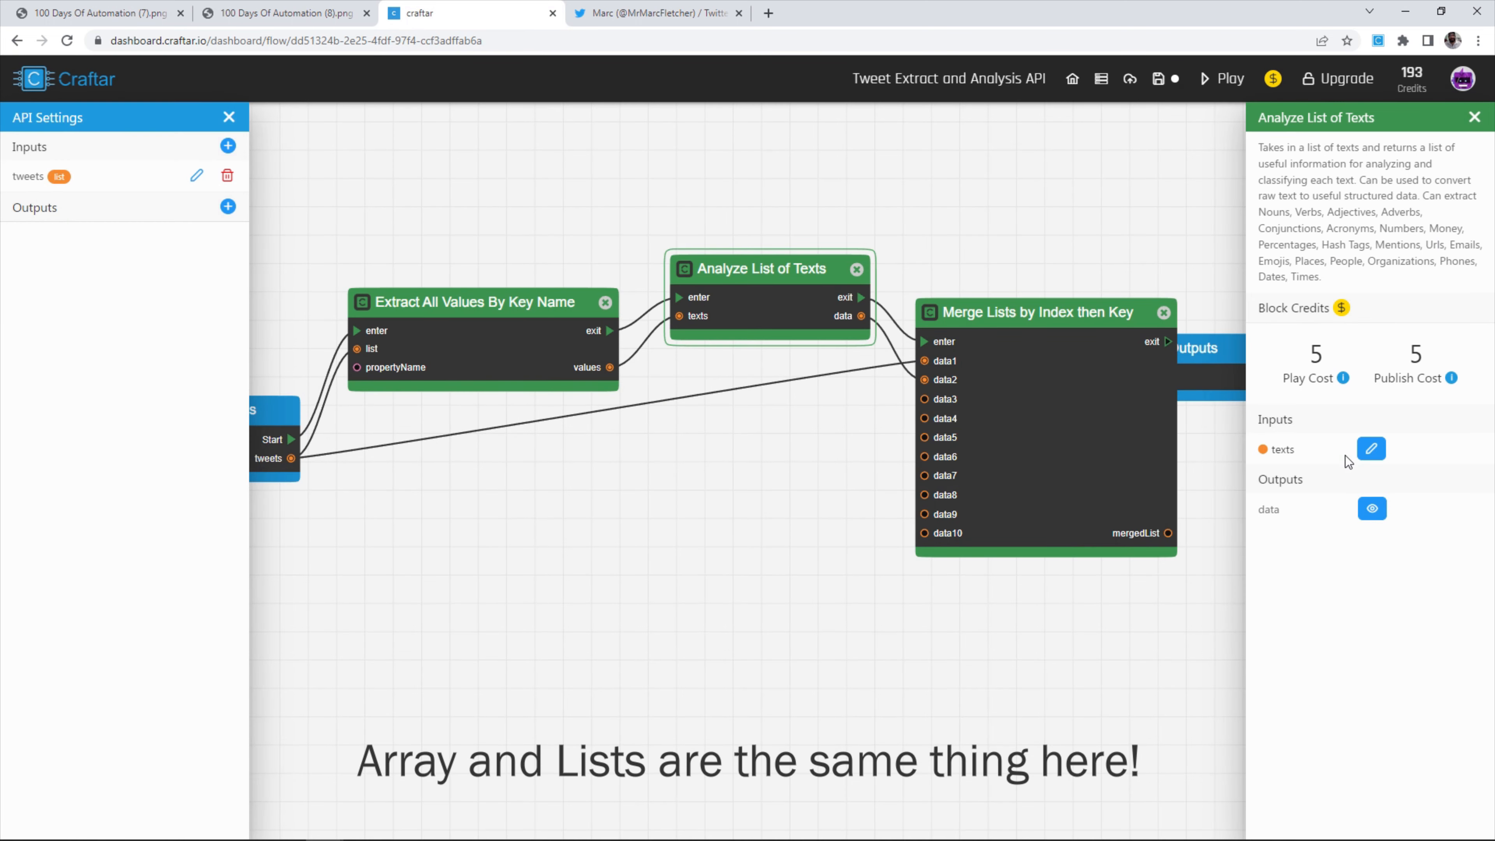
pyautogui.click(1383, 514)
pyautogui.click(430, 459)
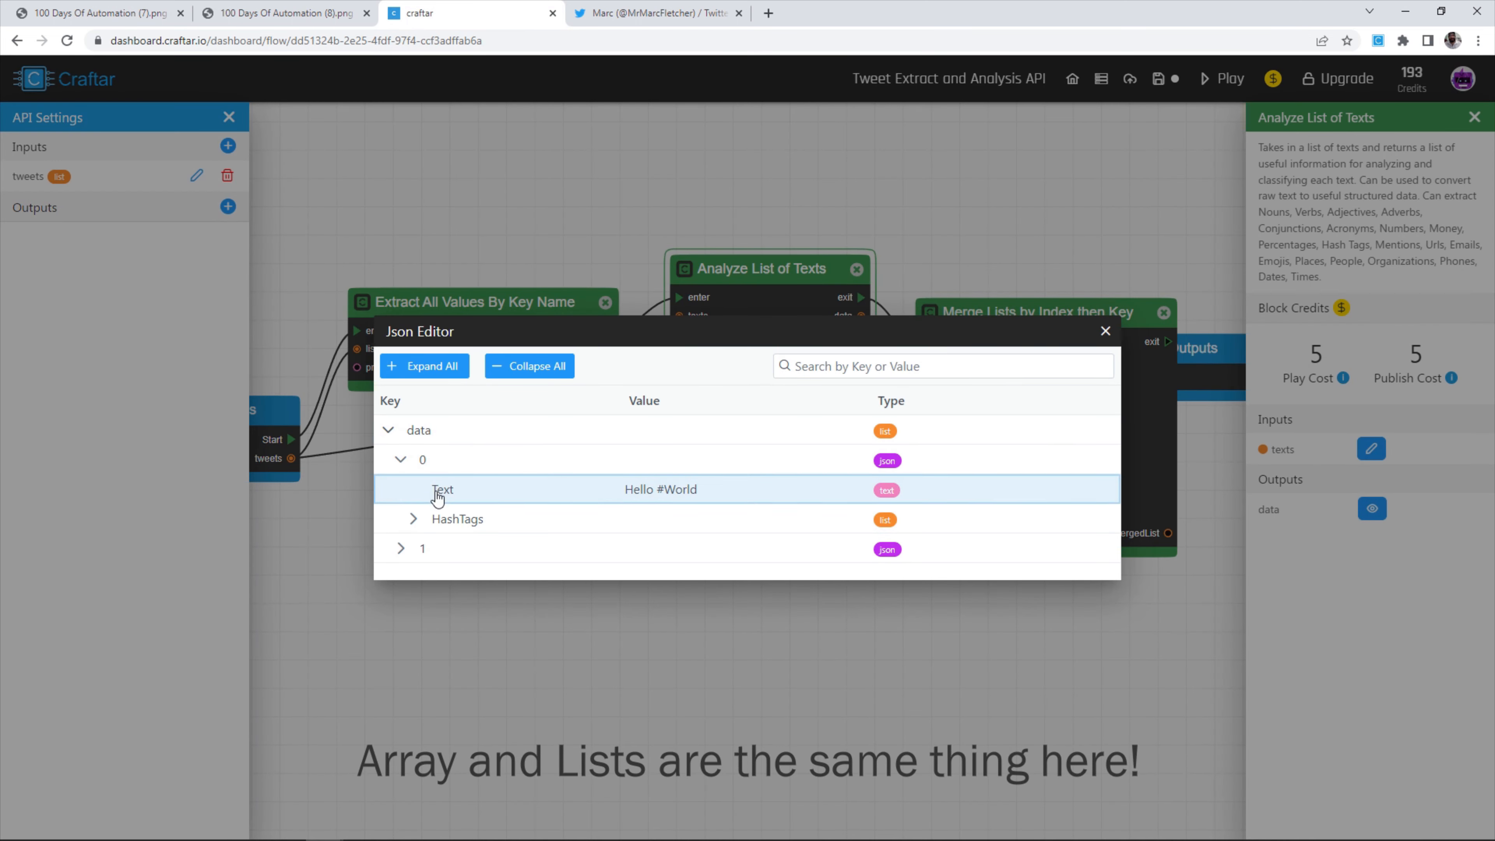
pyautogui.click(1105, 331)
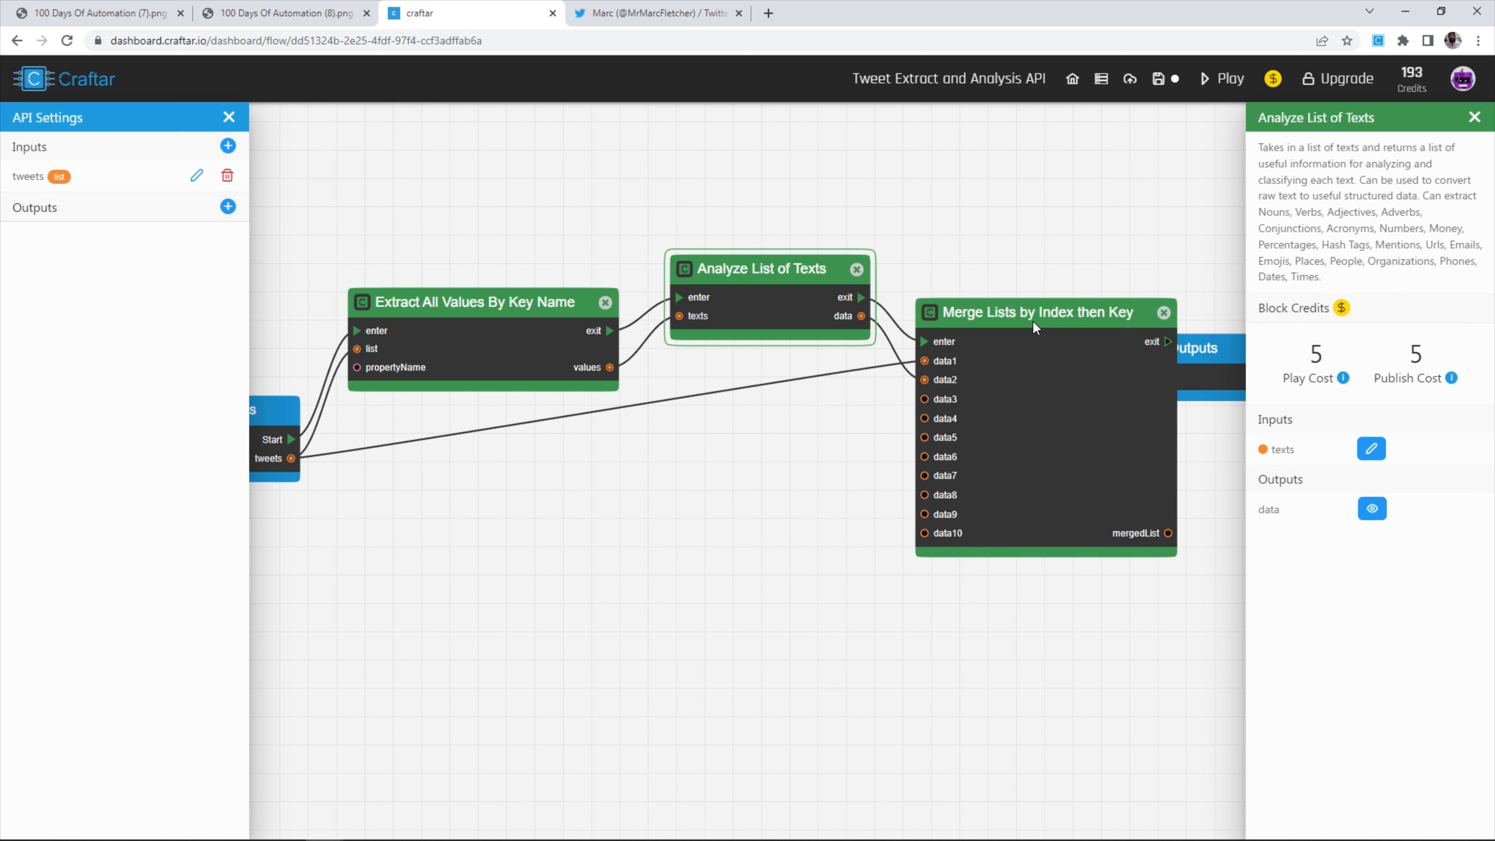
# - Move the Outputs node clear of the merge block and connect the merge block's exit to End
pyautogui.moveTo(1101, 202); pyautogui.dragTo(920, 217)
pyautogui.moveTo(1034, 400); pyautogui.dragTo(1134, 378)
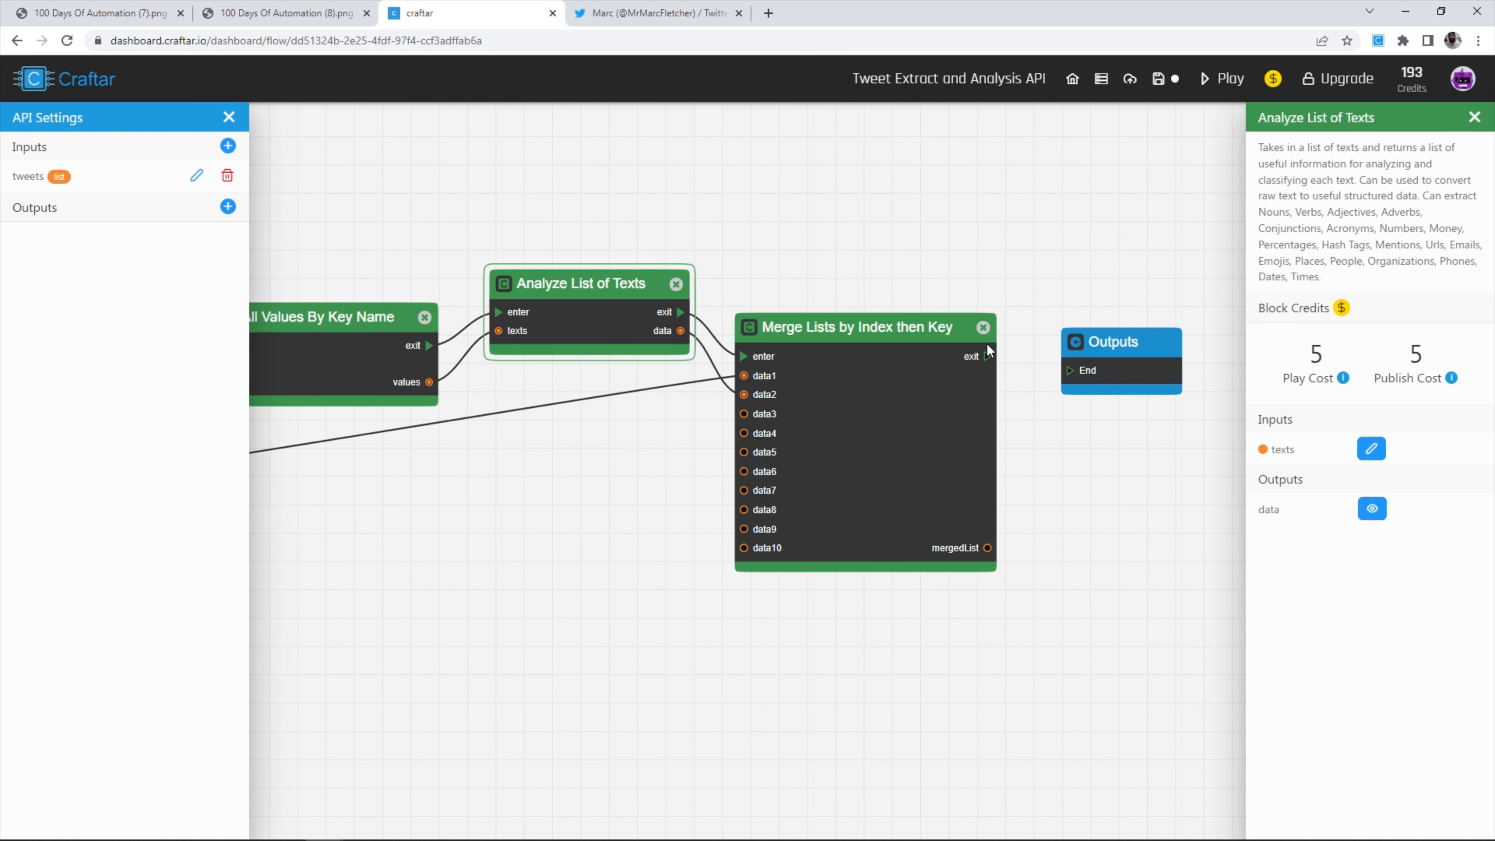
pyautogui.click(1083, 374)
pyautogui.scroll(-5, 1004, 196)
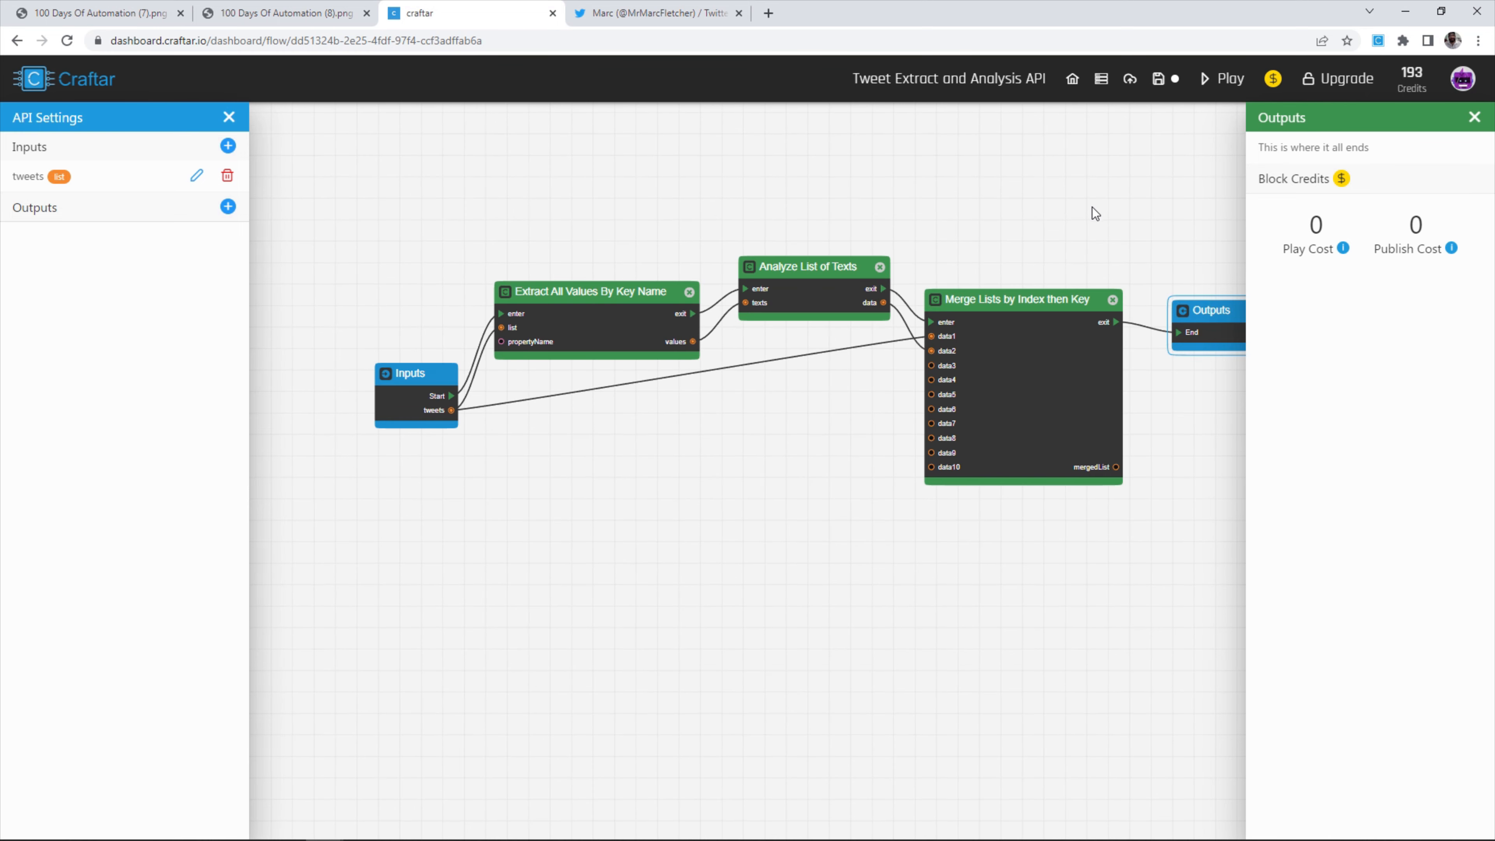
# - Run the flow, examine both items in the merge block's mergedList output, and close the viewer
pyautogui.moveTo(1092, 207); pyautogui.dragTo(1047, 205)
pyautogui.click(1213, 79)
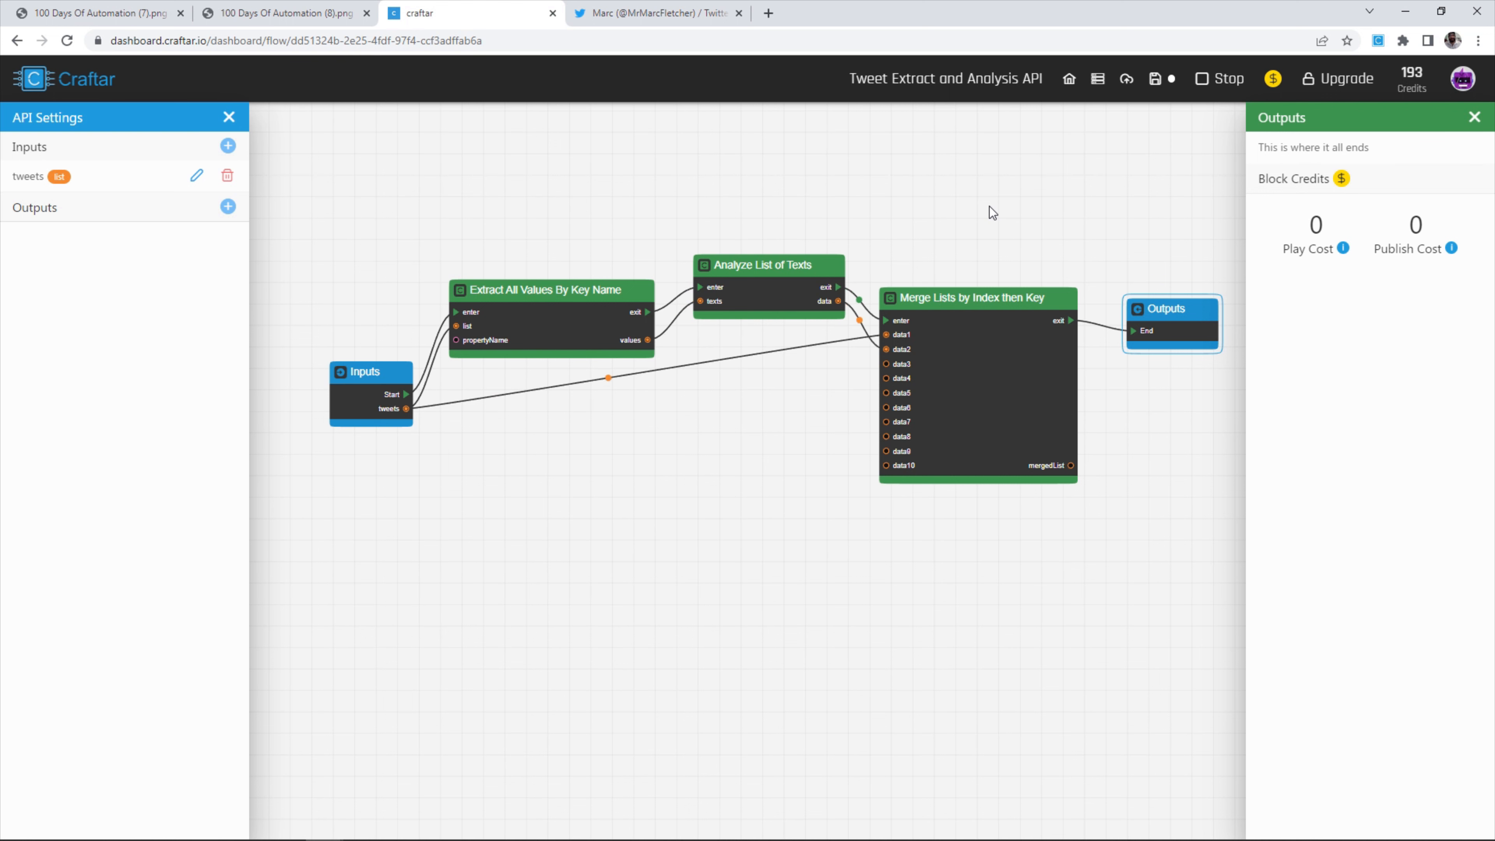
pyautogui.click(954, 354)
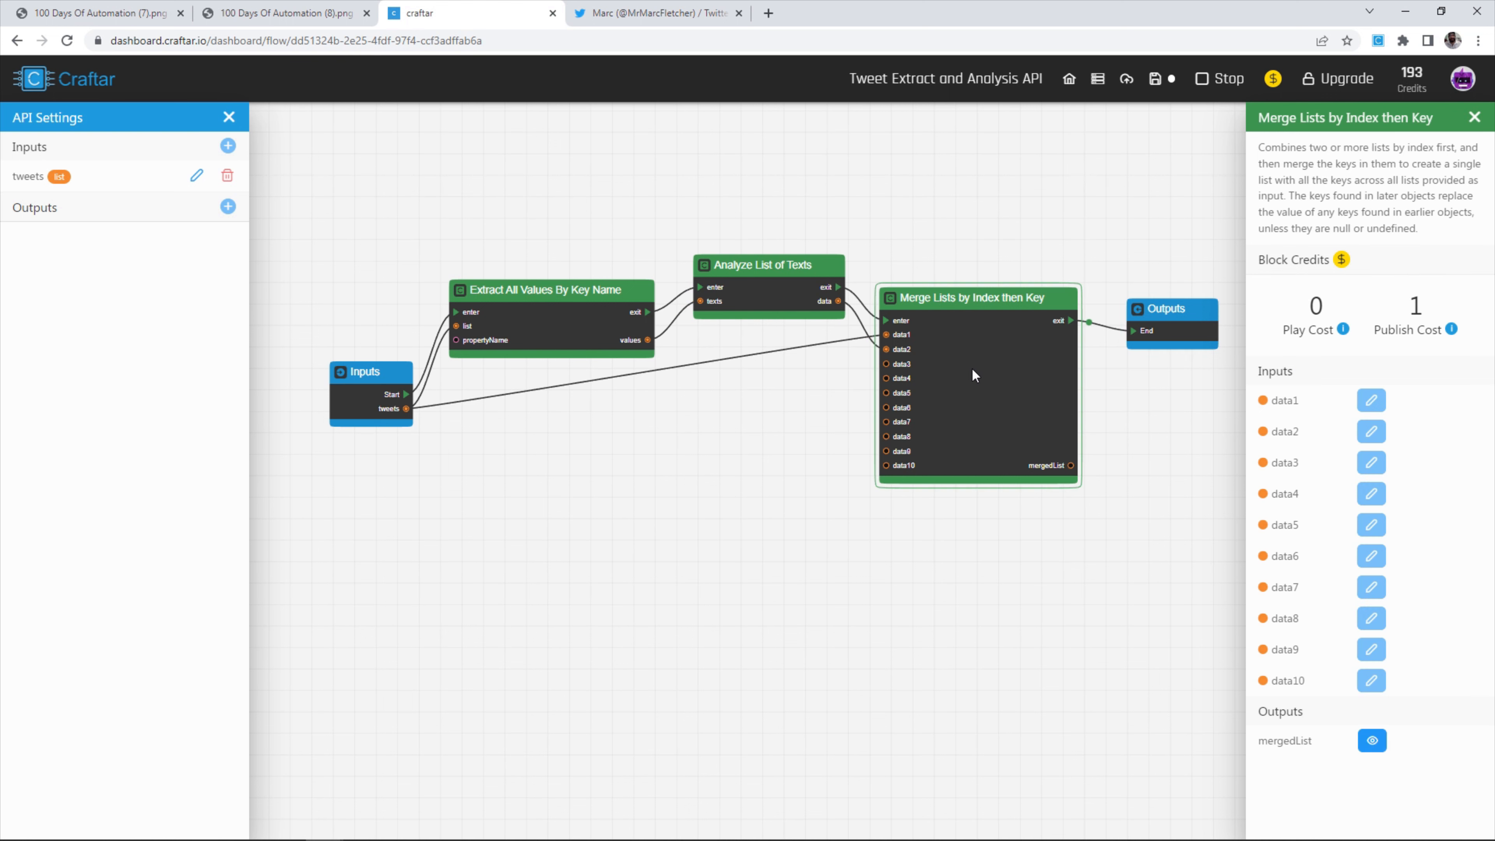
pyautogui.click(1372, 740)
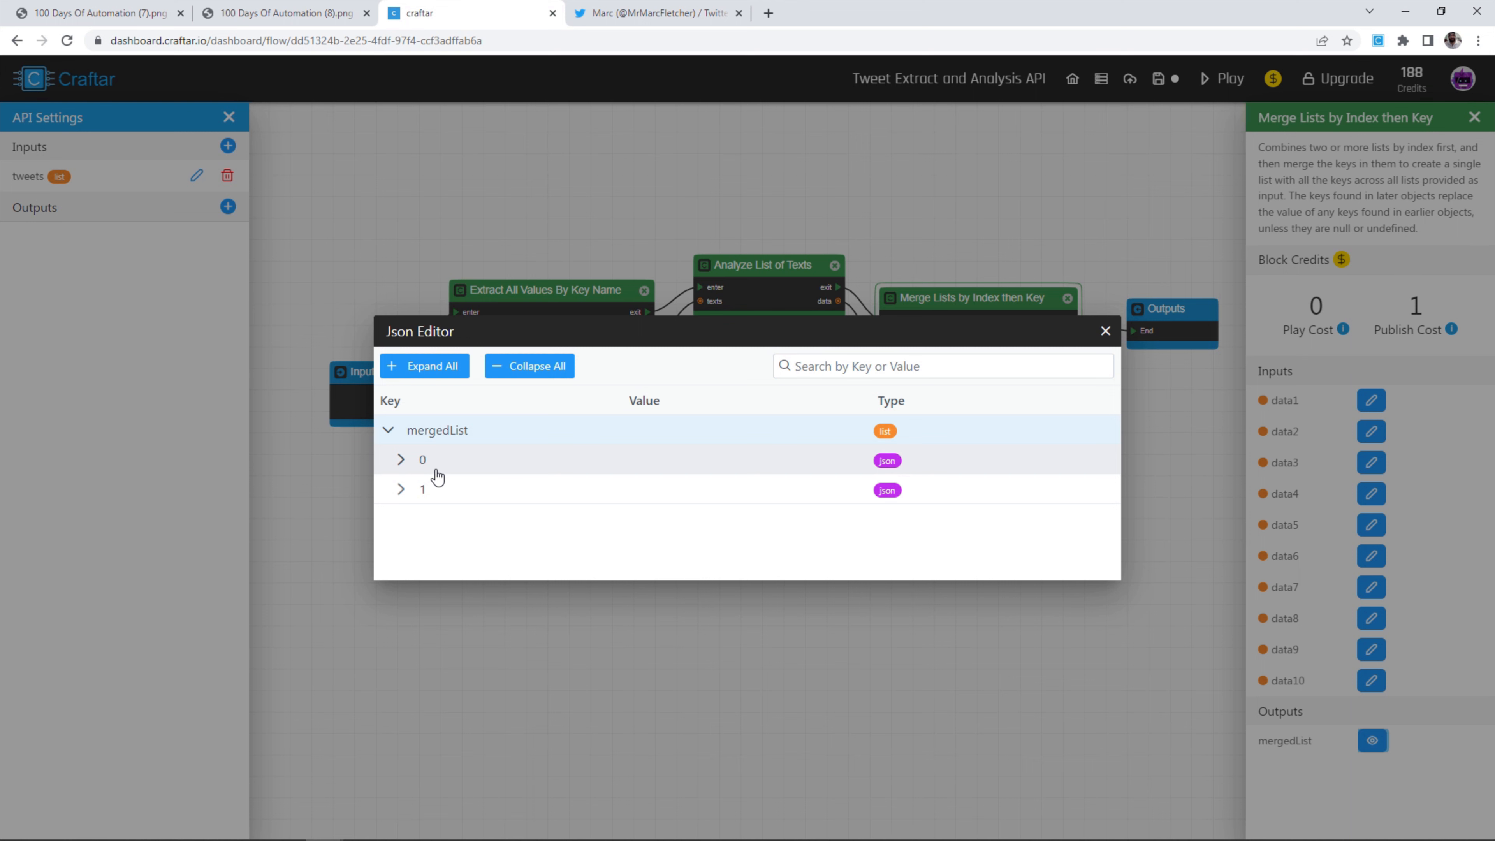
pyautogui.click(400, 459)
pyautogui.click(401, 578)
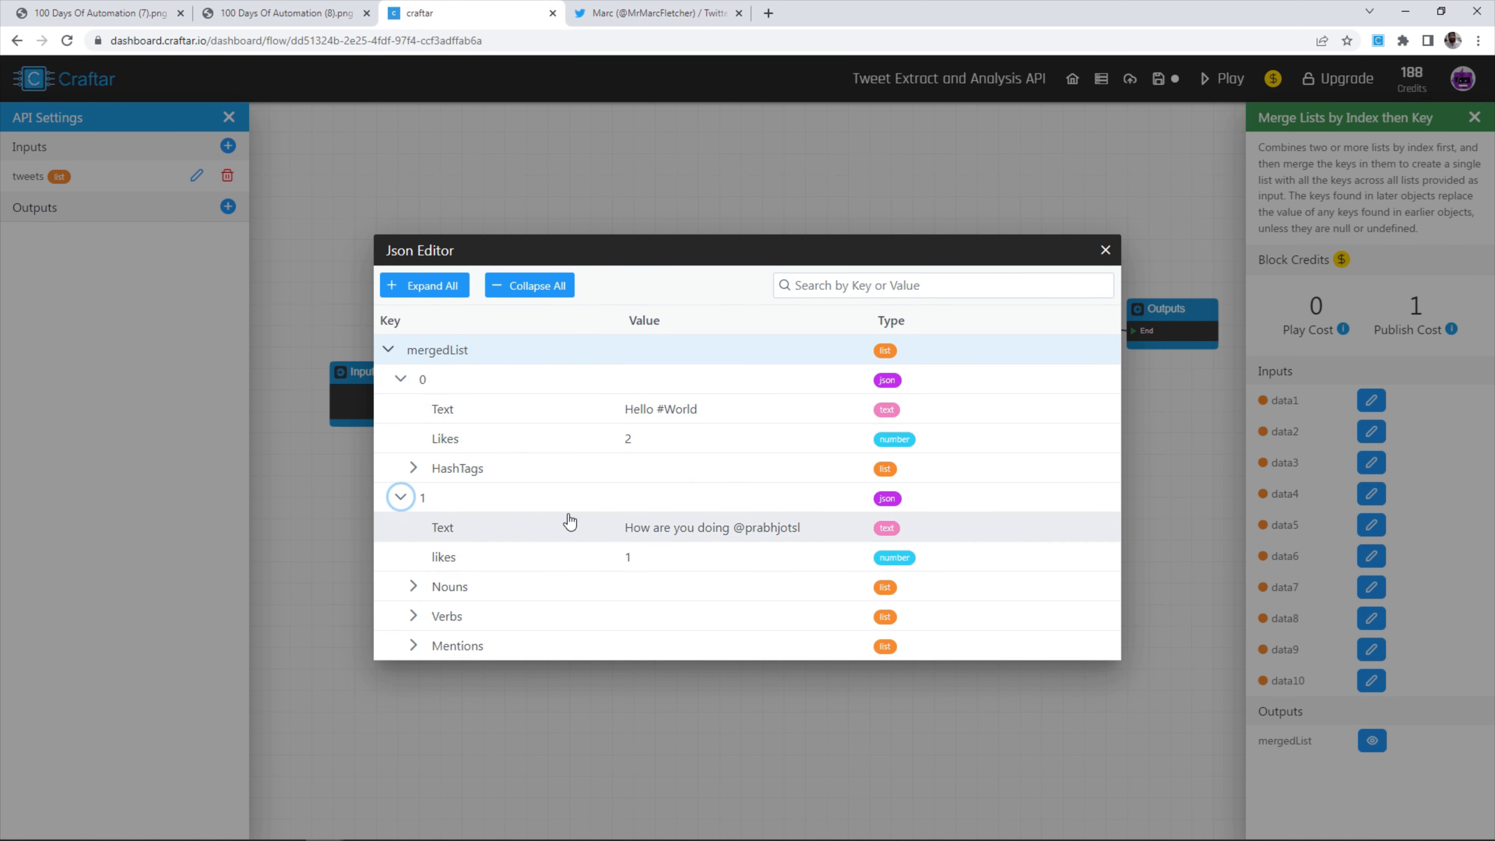
pyautogui.click(1105, 251)
# - Detach Outputs from the merge block, add an Add Records To Airtable block between them, and shift Outputs to make room
pyautogui.moveTo(1148, 224); pyautogui.dragTo(863, 270)
pyautogui.moveTo(887, 370)
pyautogui.mouseDown()
pyautogui.moveTo(1120, 365)
pyautogui.moveTo(1154, 344)
pyautogui.moveTo(865, 374)
pyautogui.mouseUp()
pyautogui.write('air')
pyautogui.click(888, 407)
pyautogui.moveTo(888, 414); pyautogui.dragTo(1095, 391)
pyautogui.moveTo(1187, 316); pyautogui.dragTo(1281, 348)
# - Add a Get Airtable Config From Url block between the merge and Add Records To Airtable blocks, and connect the merge block's exit to its enter
pyautogui.scroll(5, 1059, 401)
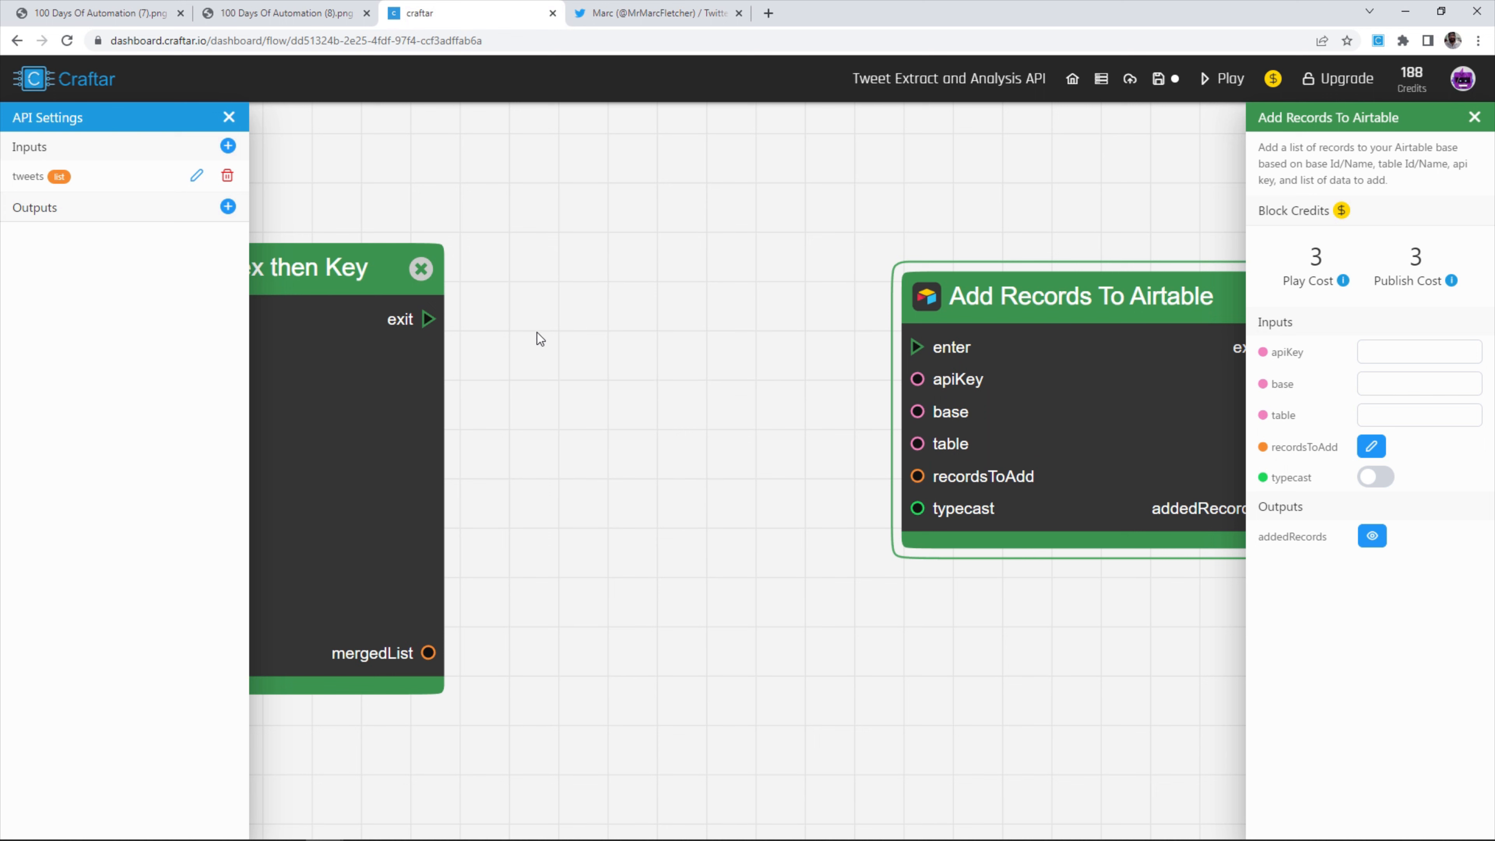
pyautogui.rightClick(534, 330)
pyautogui.write('airtable')
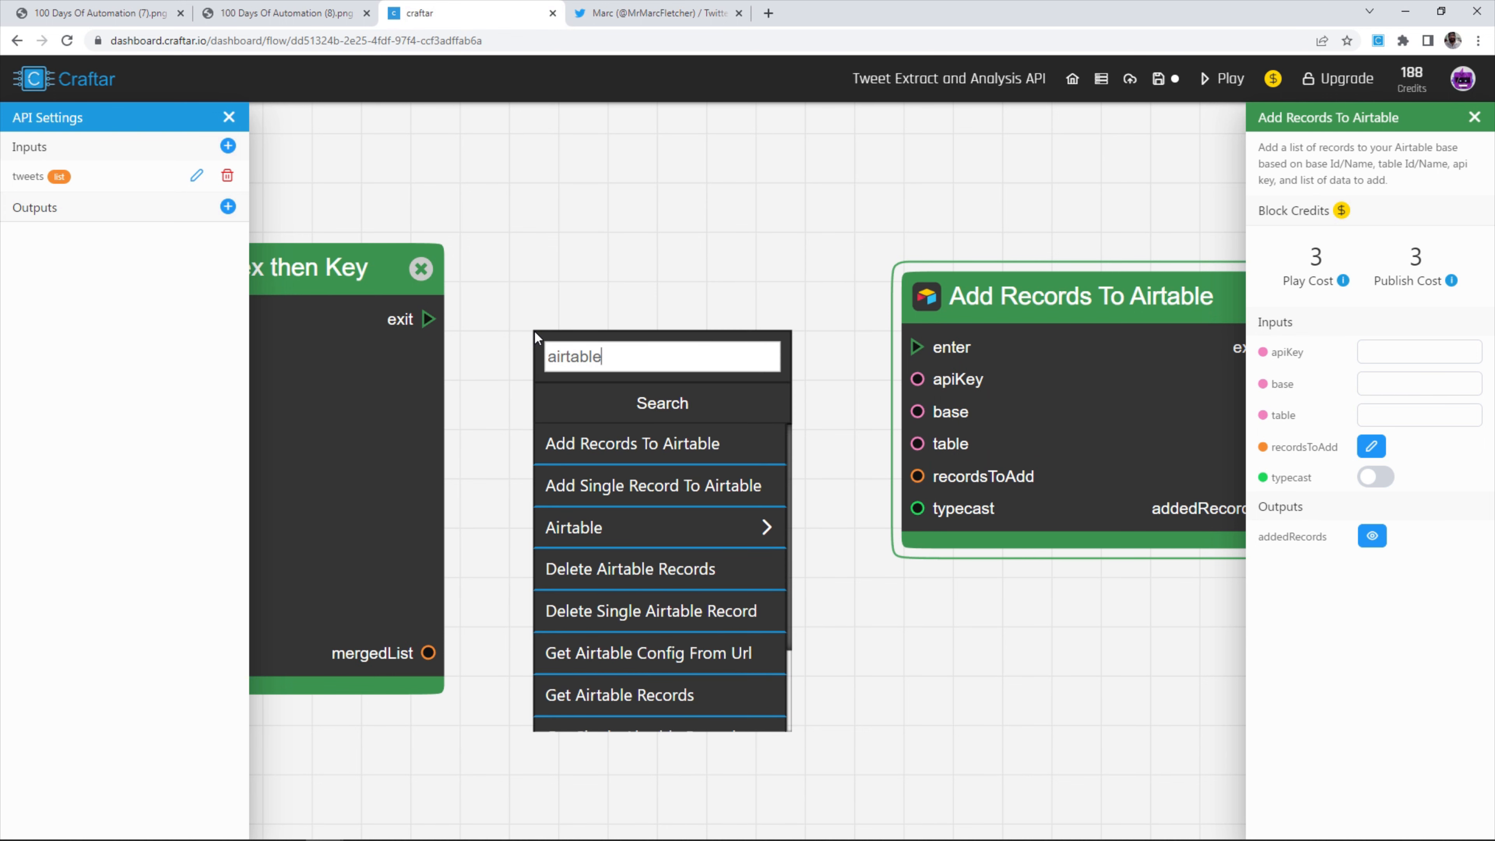
pyautogui.click(680, 655)
pyautogui.scroll(-1, 680, 659)
pyautogui.moveTo(459, 364); pyautogui.dragTo(559, 444)
pyautogui.scroll(-1, 560, 582)
pyautogui.moveTo(752, 456); pyautogui.dragTo(745, 429)
pyautogui.moveTo(1034, 447); pyautogui.dragTo(1101, 452)
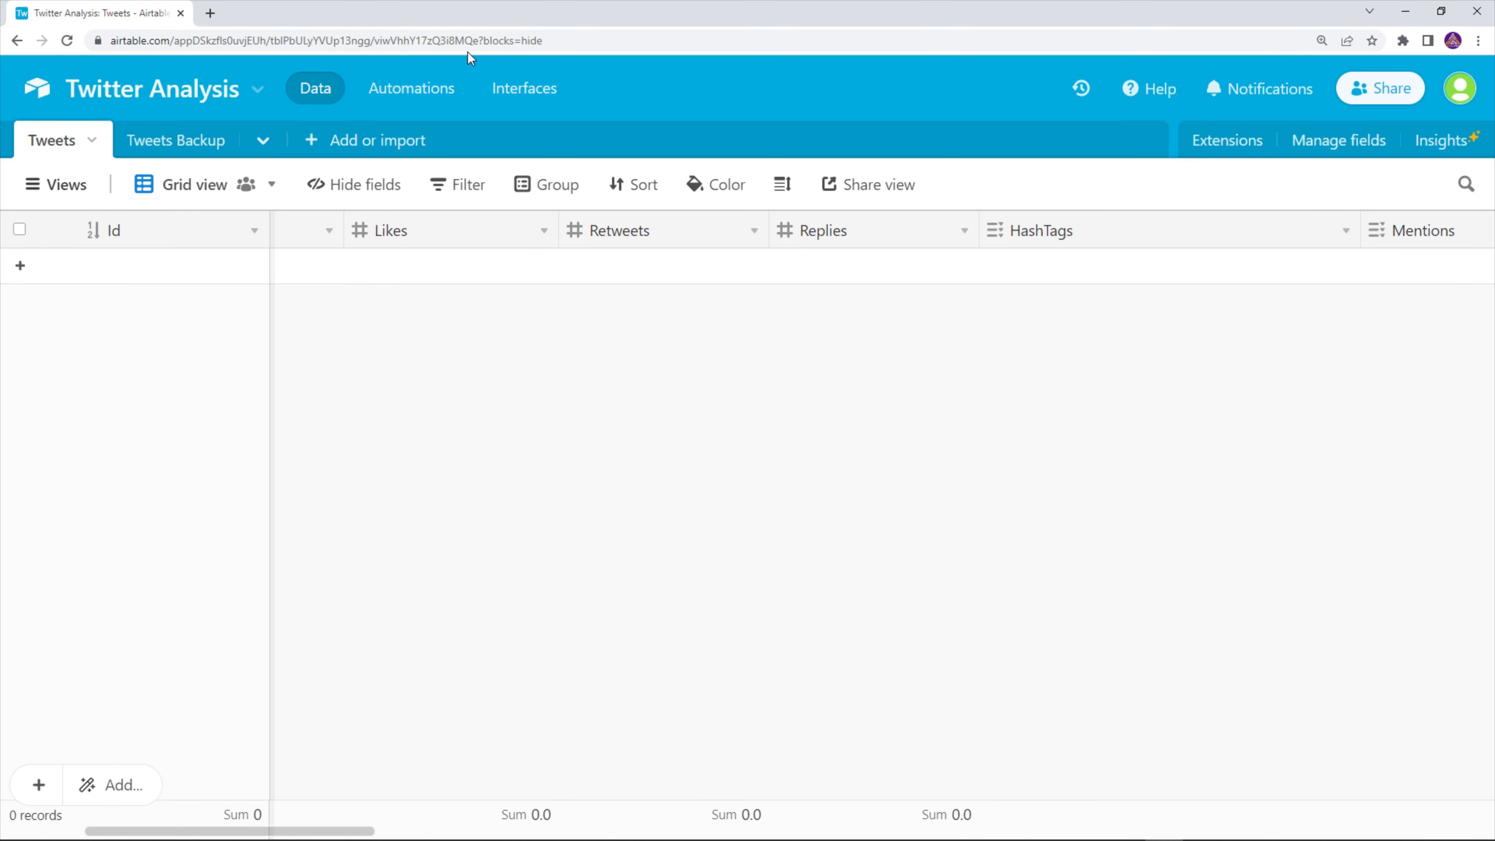
# - Switch to Airtable, copy the address of the Tweets table's grid view, and paste it as the config block's url in Craftar
pyautogui.moveTo(467, 45); pyautogui.dragTo(471, 44)
pyautogui.hotkey('ctrl', 'a')
pyautogui.hotkey('alt', 'Tab')
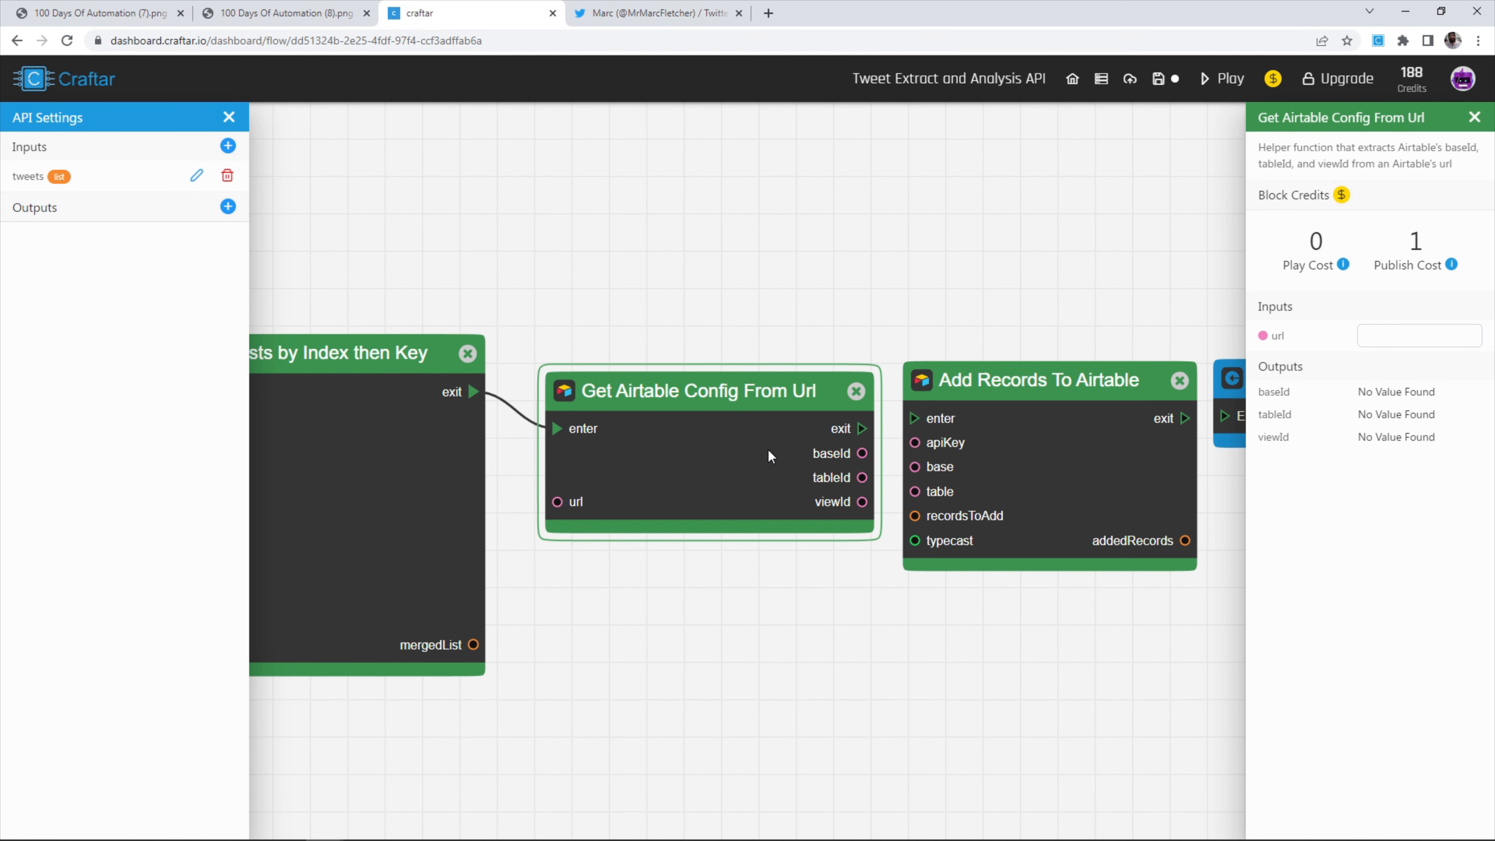
pyautogui.hotkey('ctrl', 'v')
# - Feed Add Records To Airtable with the config block's exit, baseId and tableId as enter, base and table, and mergedList as recordsToAdd
pyautogui.click(857, 429)
pyautogui.moveTo(894, 411); pyautogui.dragTo(907, 473)
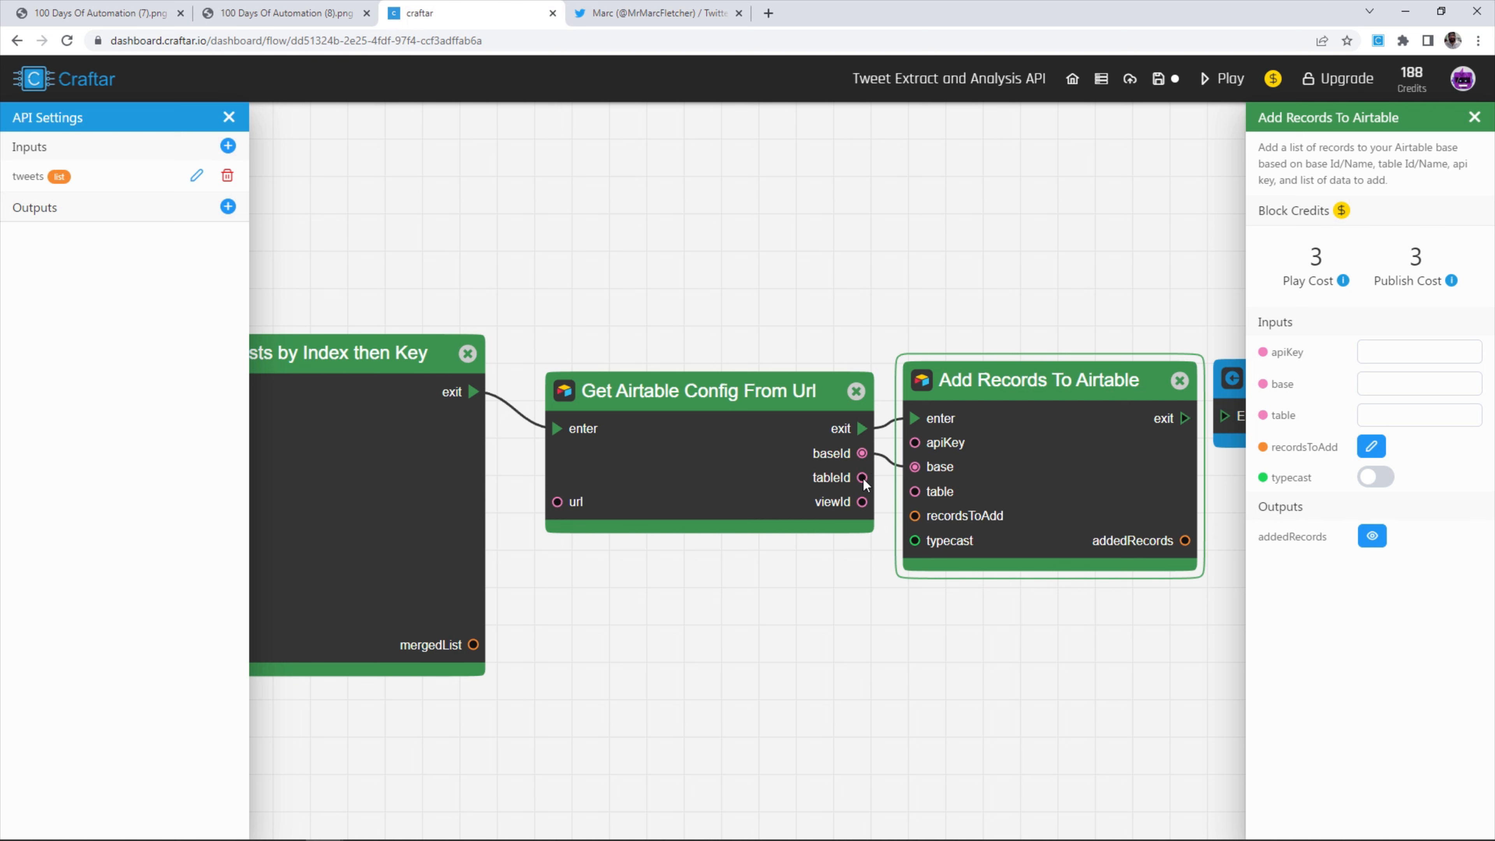
pyautogui.moveTo(474, 645); pyautogui.dragTo(910, 524)
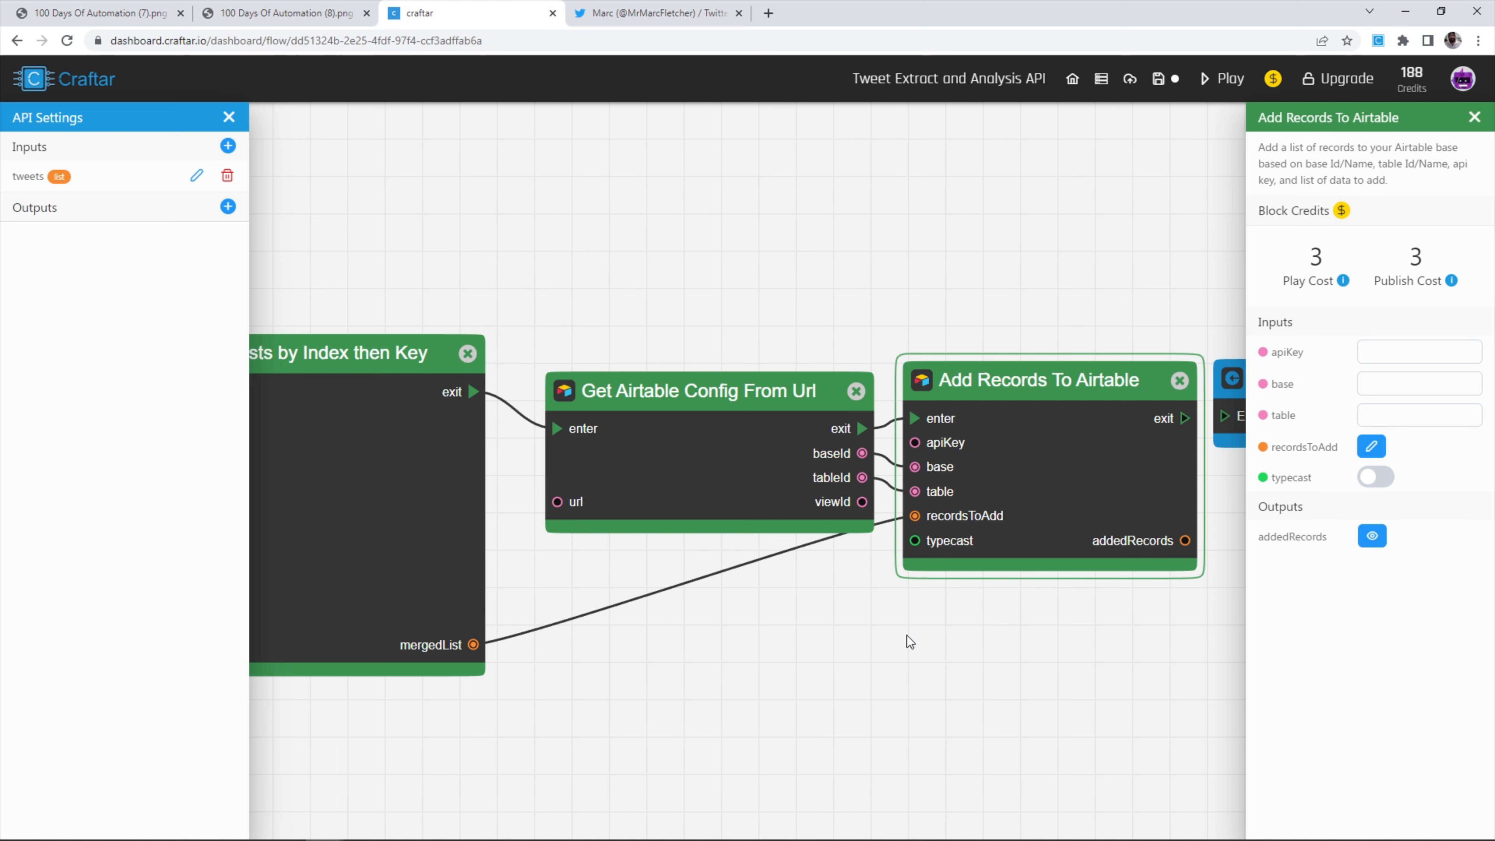
# - Shift Outputs slightly away and connect Add Records To Airtable's exit to its End
pyautogui.scroll(-3, 914, 624)
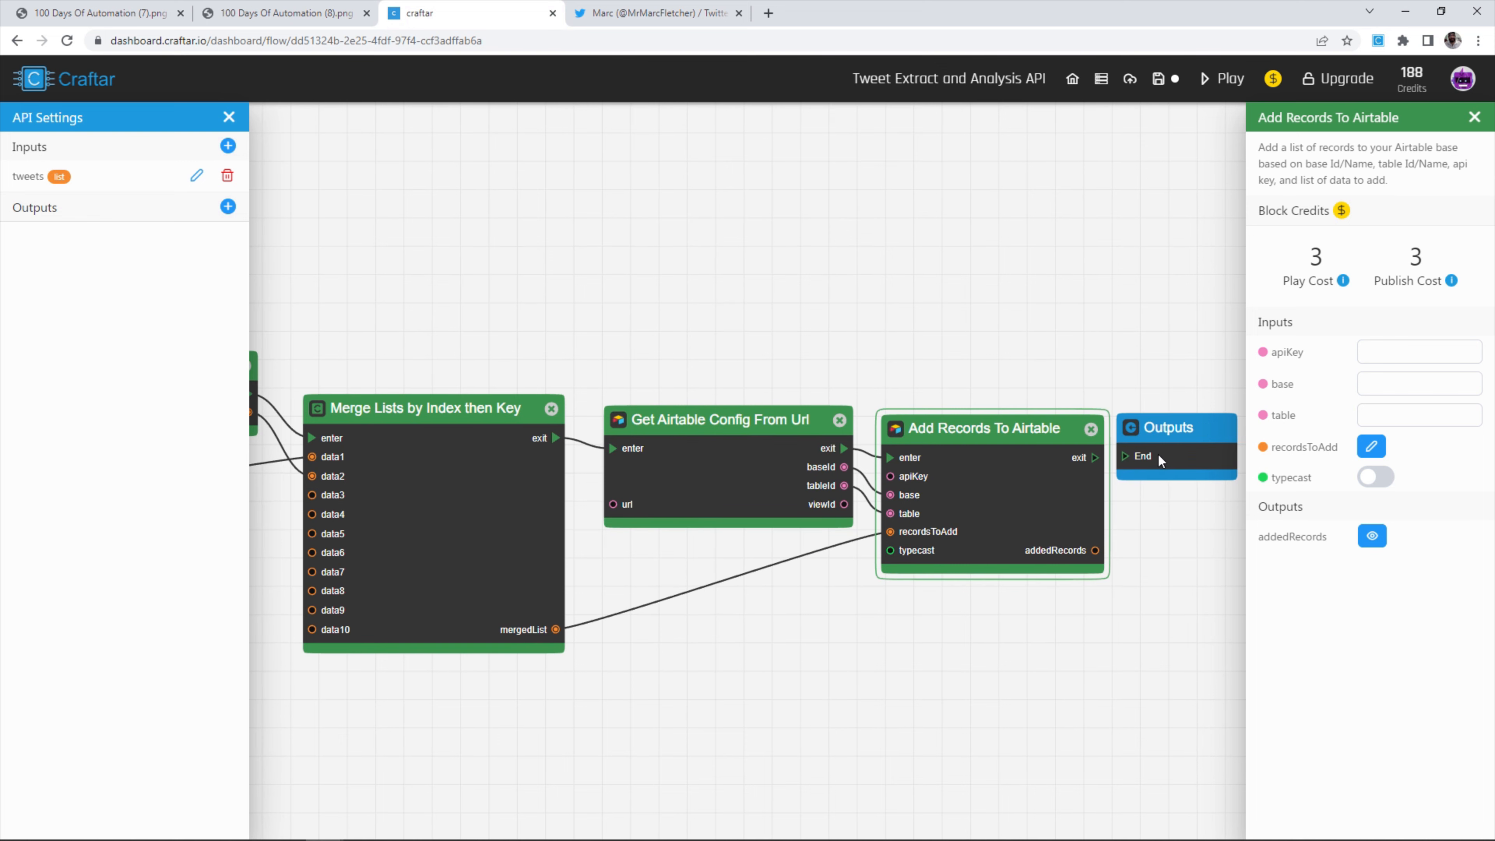
pyautogui.moveTo(1159, 461); pyautogui.dragTo(1189, 463)
pyautogui.moveTo(1093, 460); pyautogui.dragTo(1151, 457)
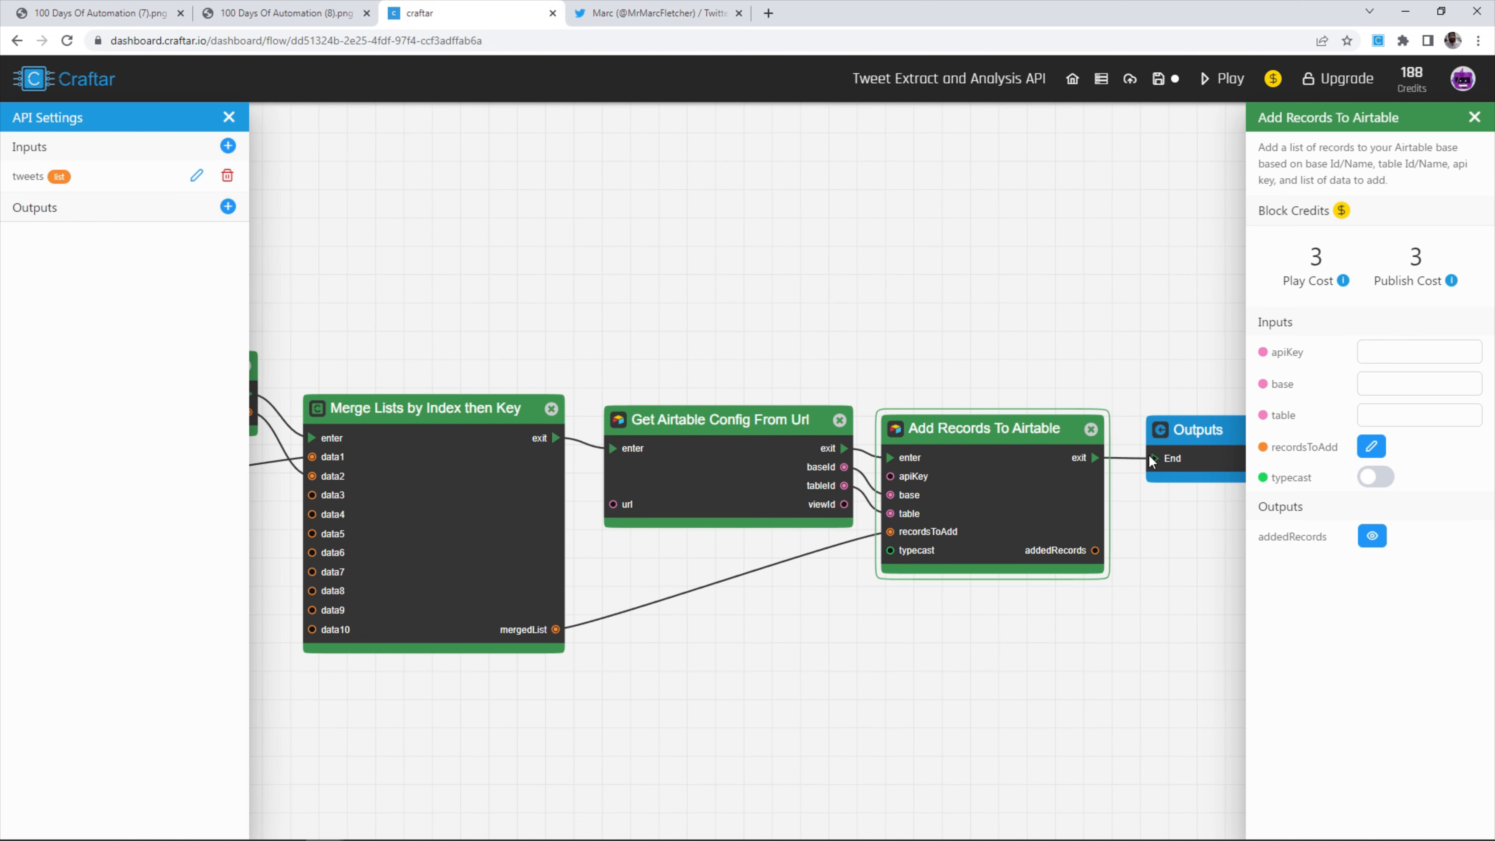
# - Save the flow, publish the API, and copy its API key
pyautogui.click(1157, 82)
pyautogui.click(1121, 79)
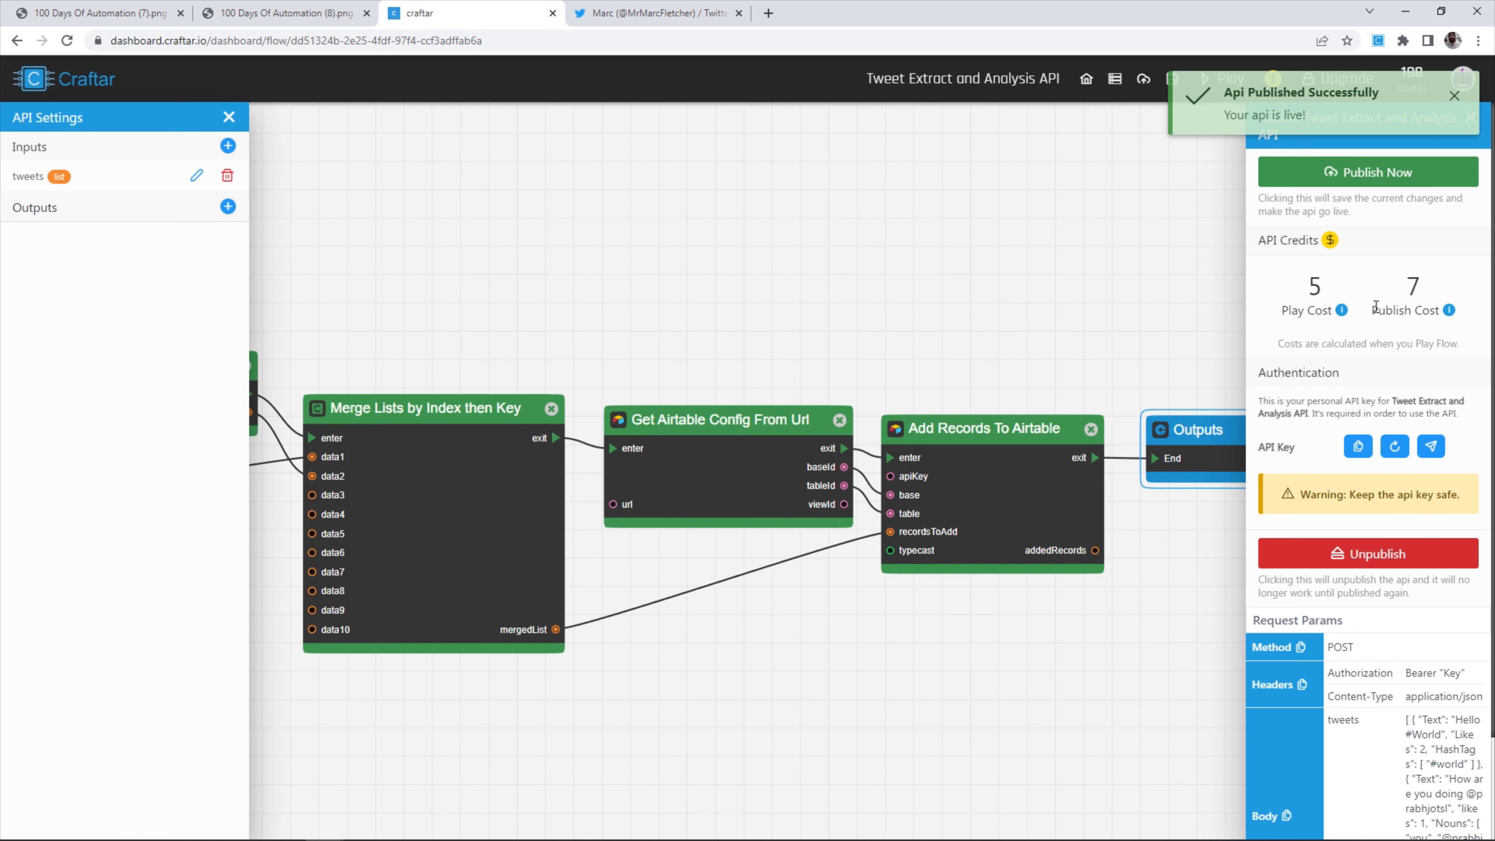
pyautogui.click(1365, 454)
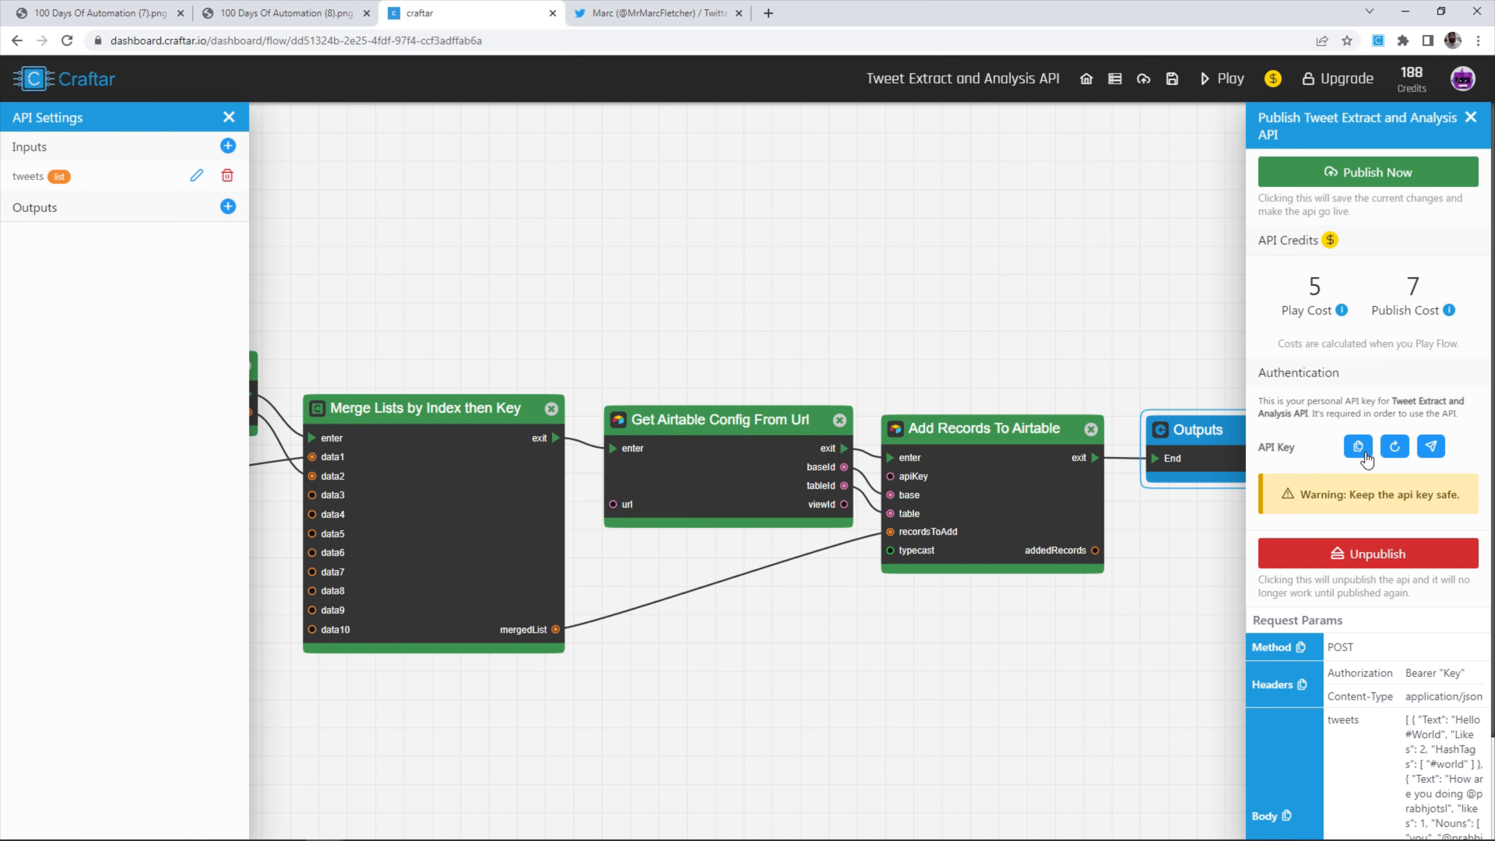
# - Switch to the open Twitter profile, open the Craftar browser extension, and choose the Extract Tweets action
pyautogui.click(618, 13)
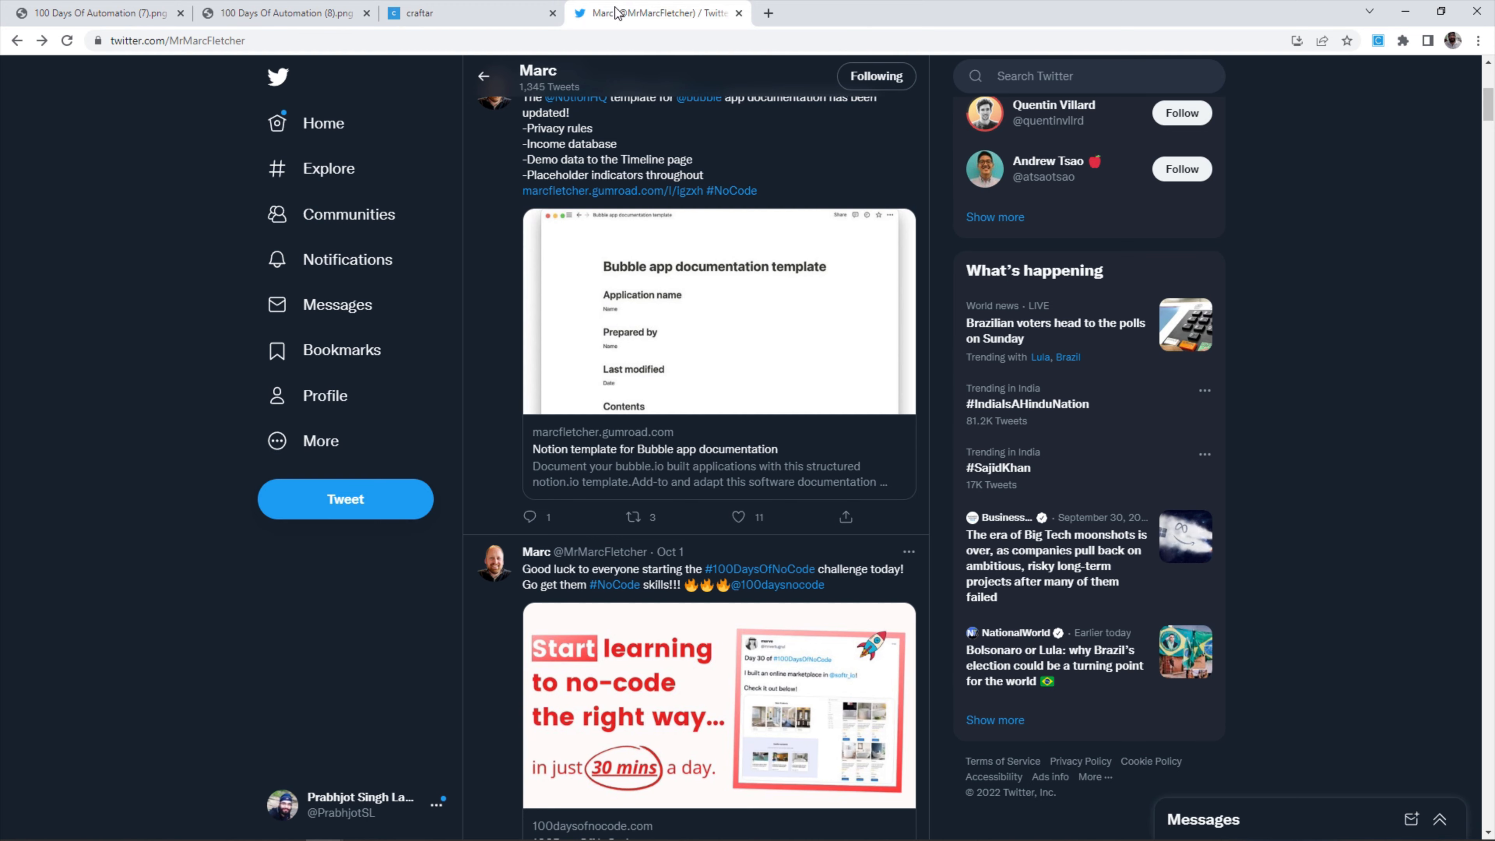
pyautogui.scroll(8, 814, 443)
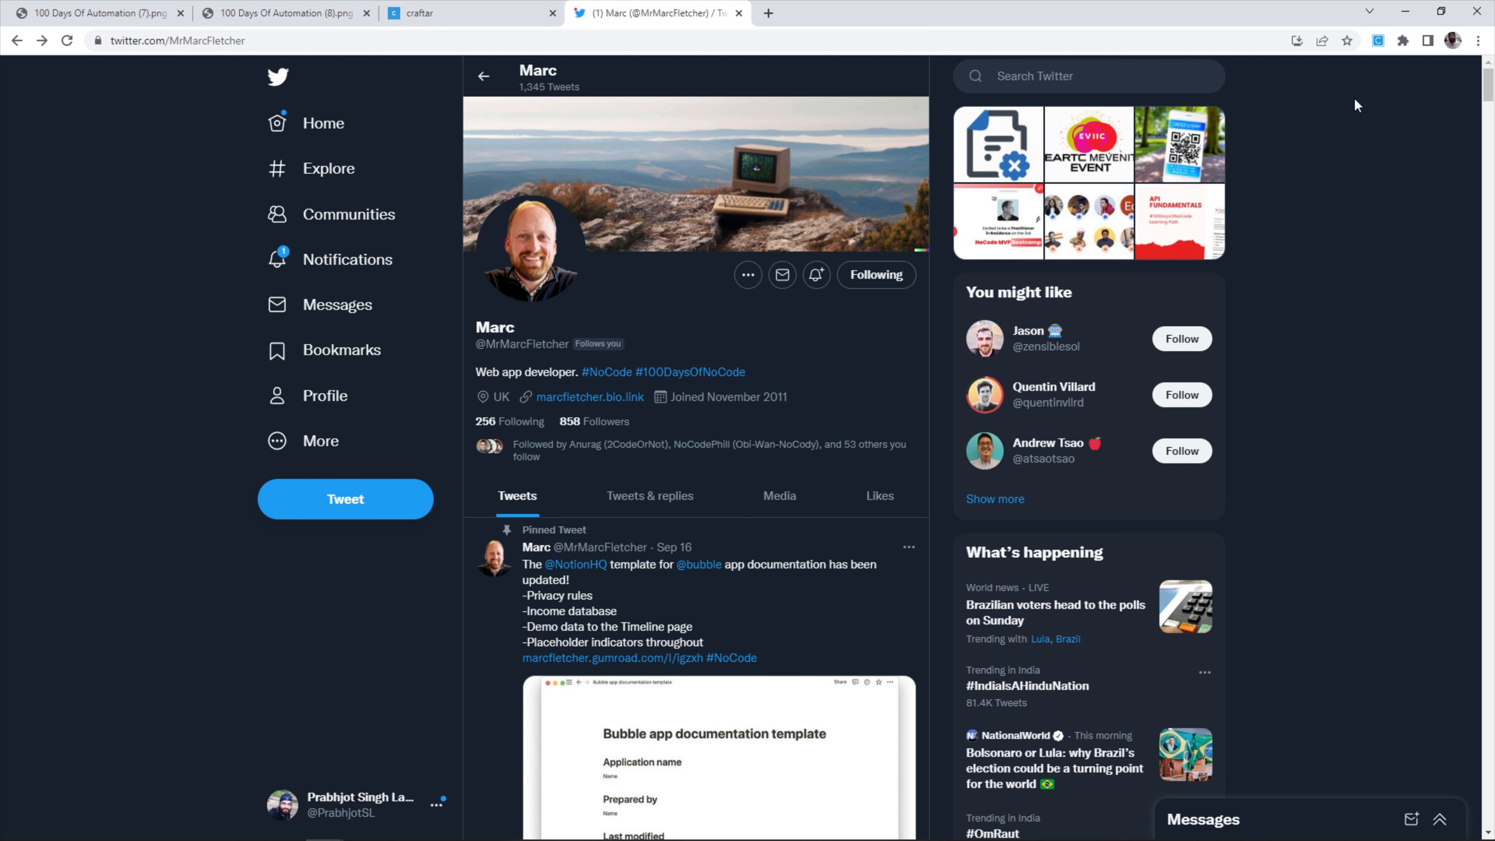
pyautogui.click(1380, 40)
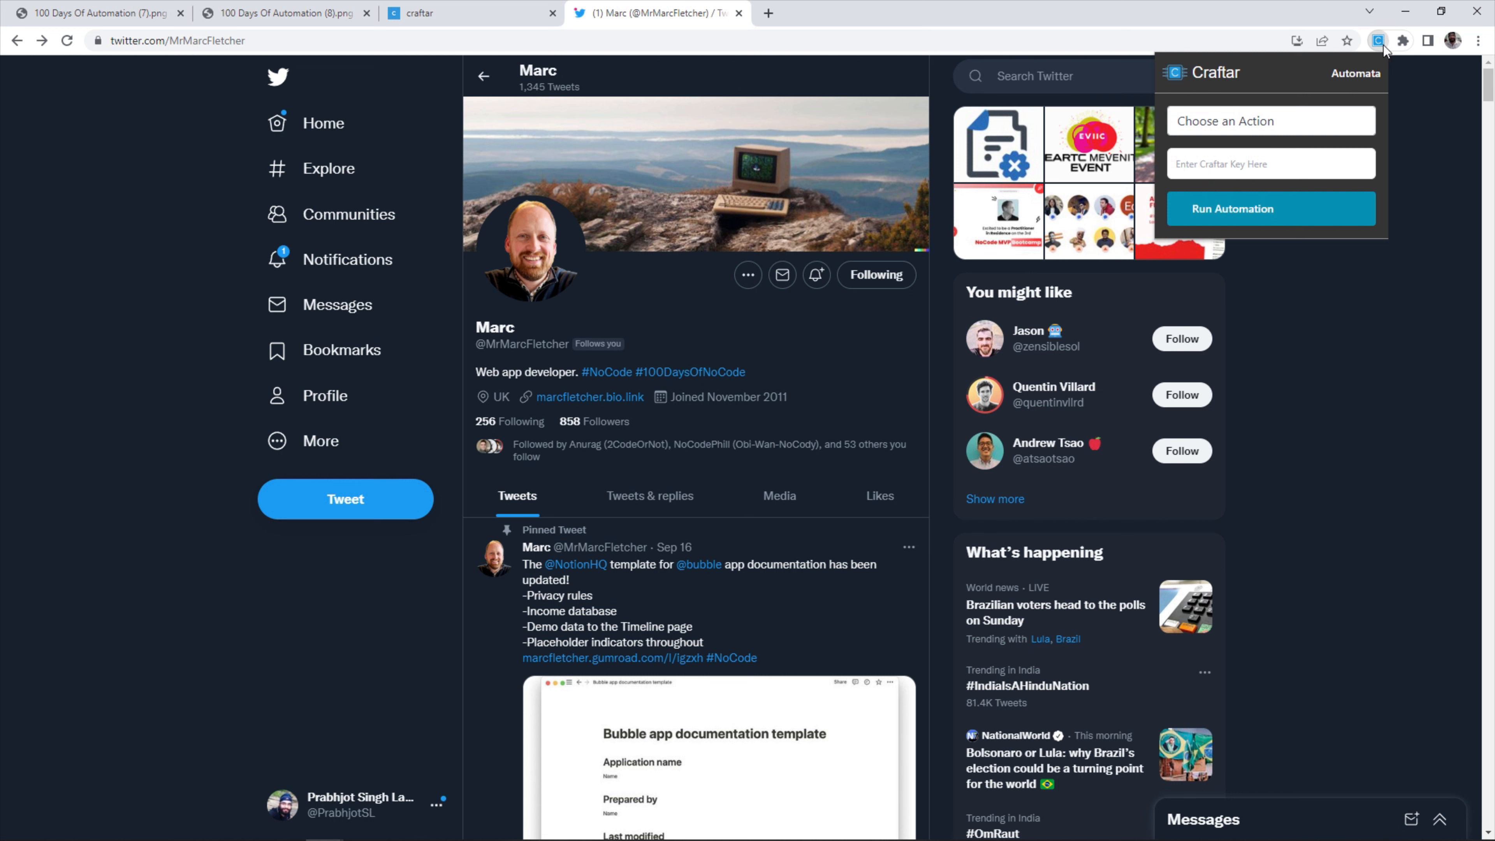
pyautogui.click(1297, 128)
pyautogui.click(1234, 179)
# - Paste the API key into the Craftar key field and run the automation on the profile
pyautogui.click(1237, 163)
pyautogui.hotkey('ctrl', 'v')
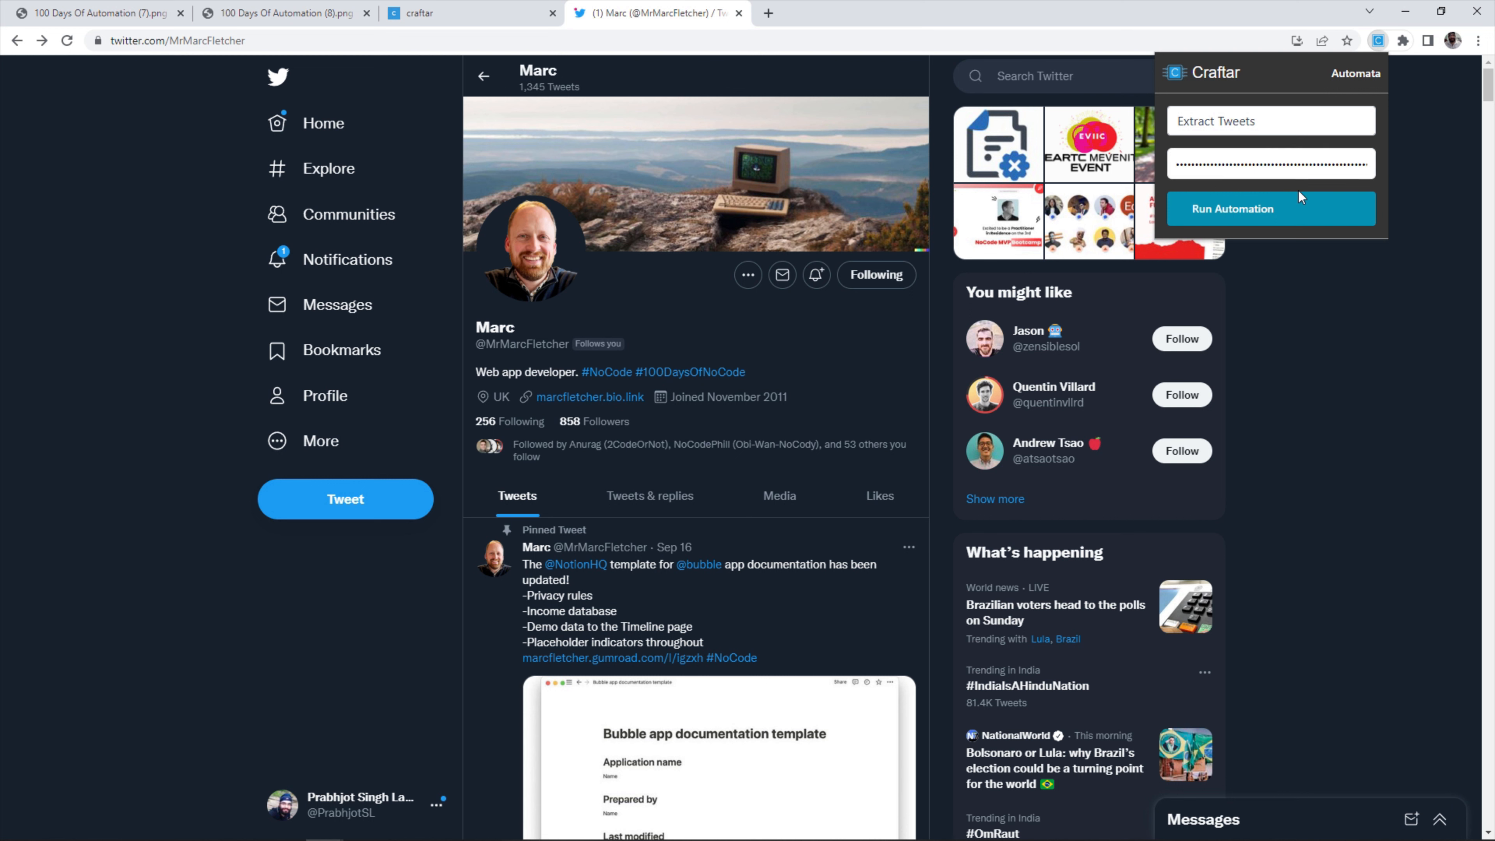
pyautogui.click(1262, 222)
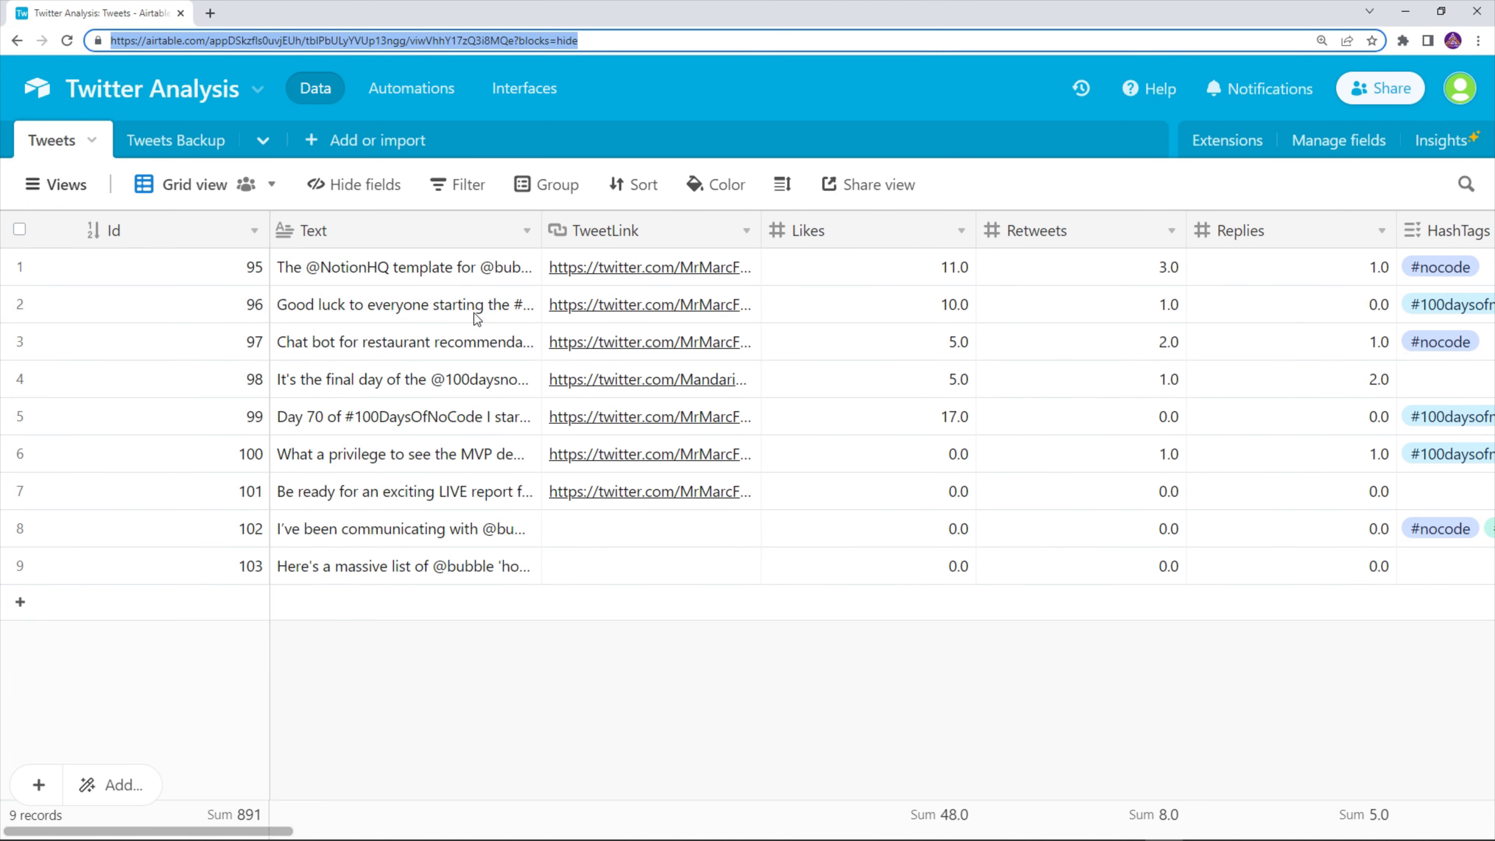
# - In Airtable's Tweets table, widen the Text and TweetLink columns and check the first record's tweet link
pyautogui.moveTo(542, 229); pyautogui.dragTo(652, 244)
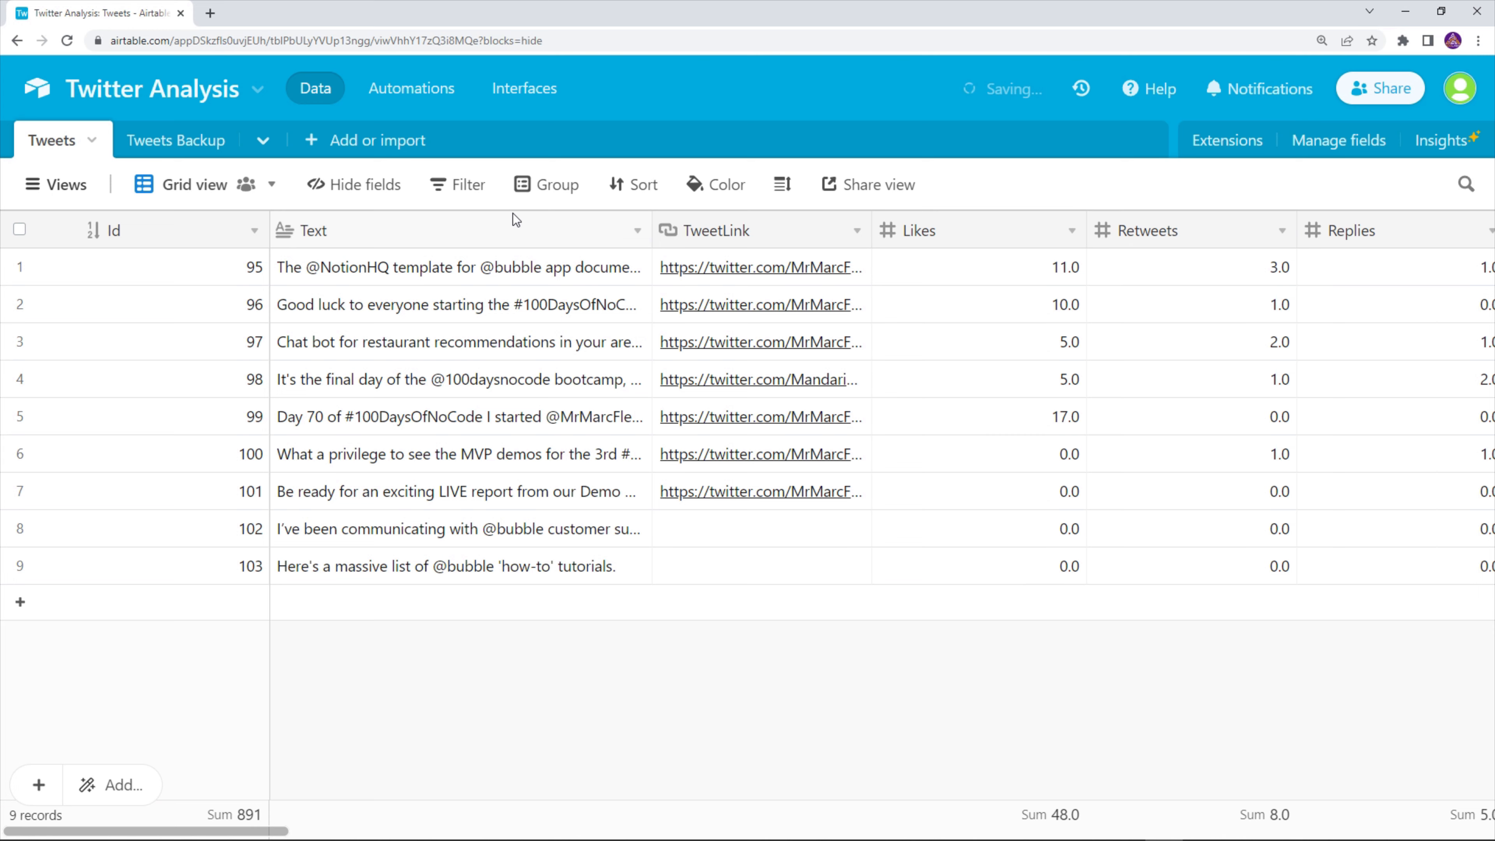
pyautogui.moveTo(871, 242); pyautogui.dragTo(1086, 245)
pyautogui.click(1046, 266)
pyautogui.click(1047, 265)
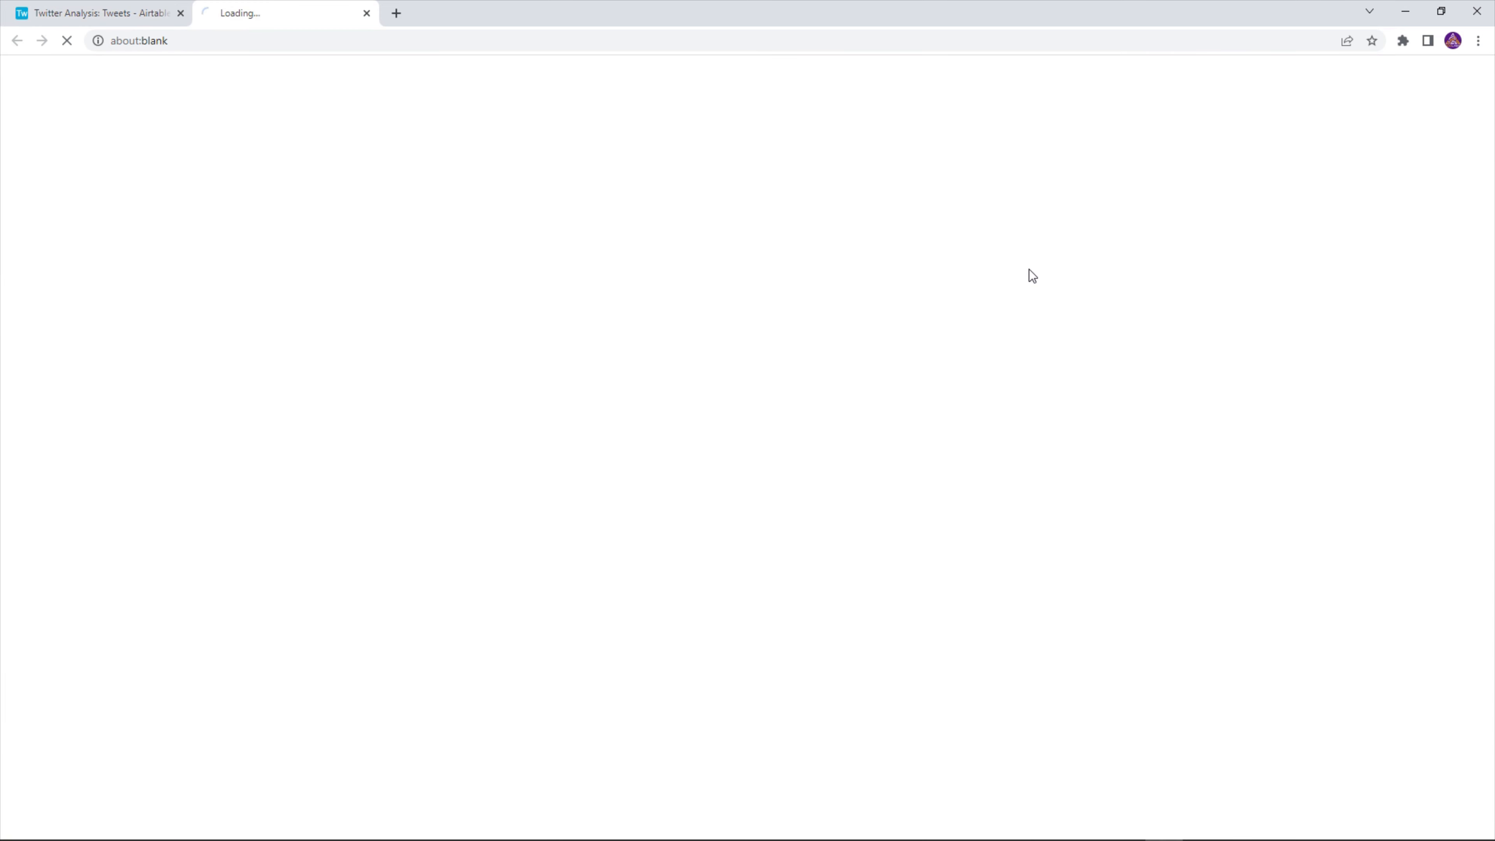
pyautogui.click(131, 10)
# - Narrow the Likes column slightly and examine the HashTags and Mentions extracted for the imported tweets
pyautogui.hscroll(6, 1002, 234)
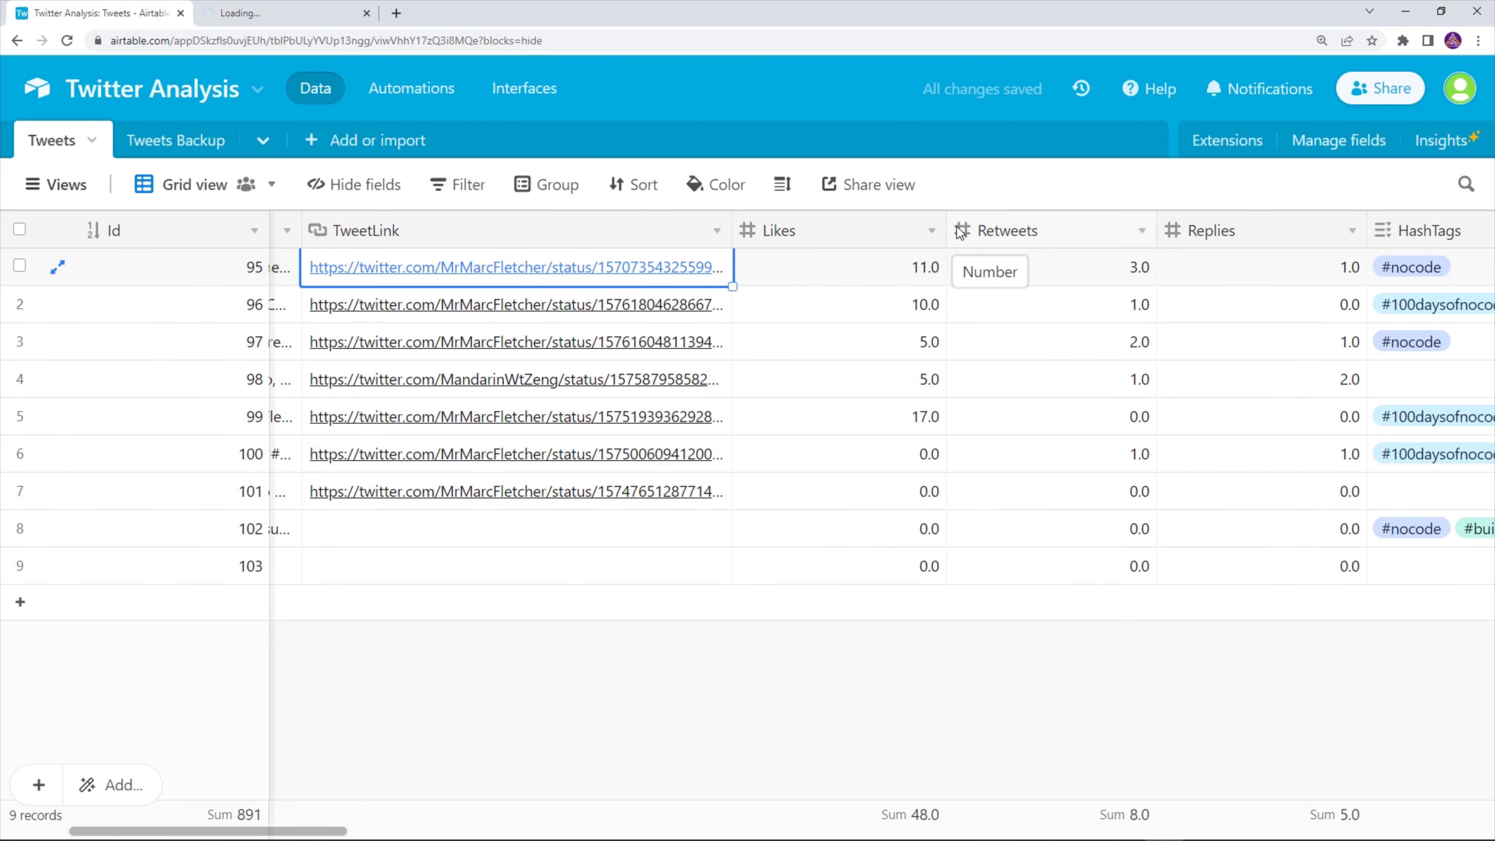
pyautogui.moveTo(946, 230); pyautogui.dragTo(921, 230)
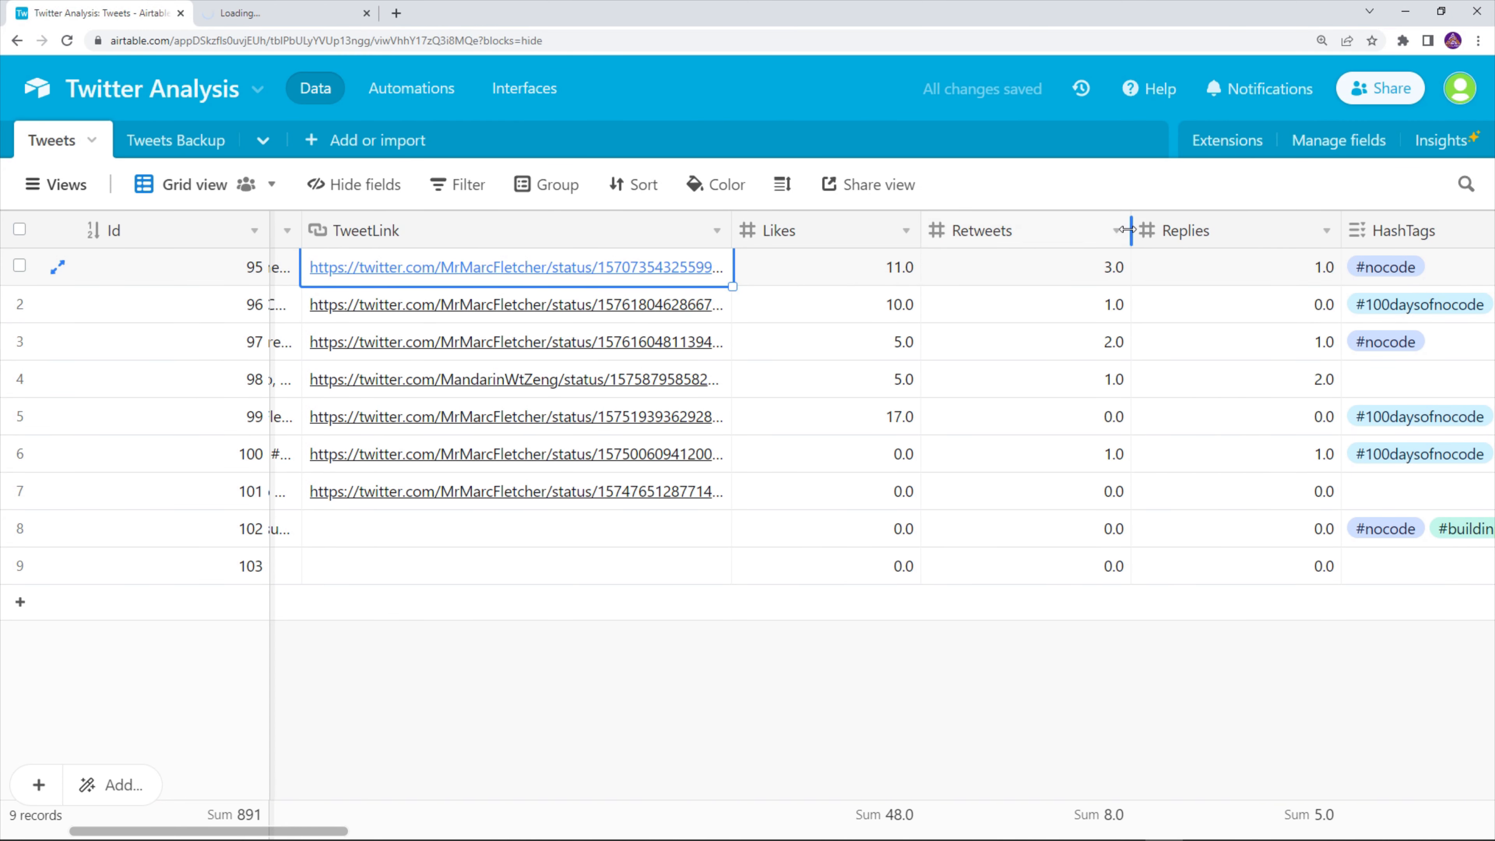
pyautogui.hscroll(6, 706, 377)
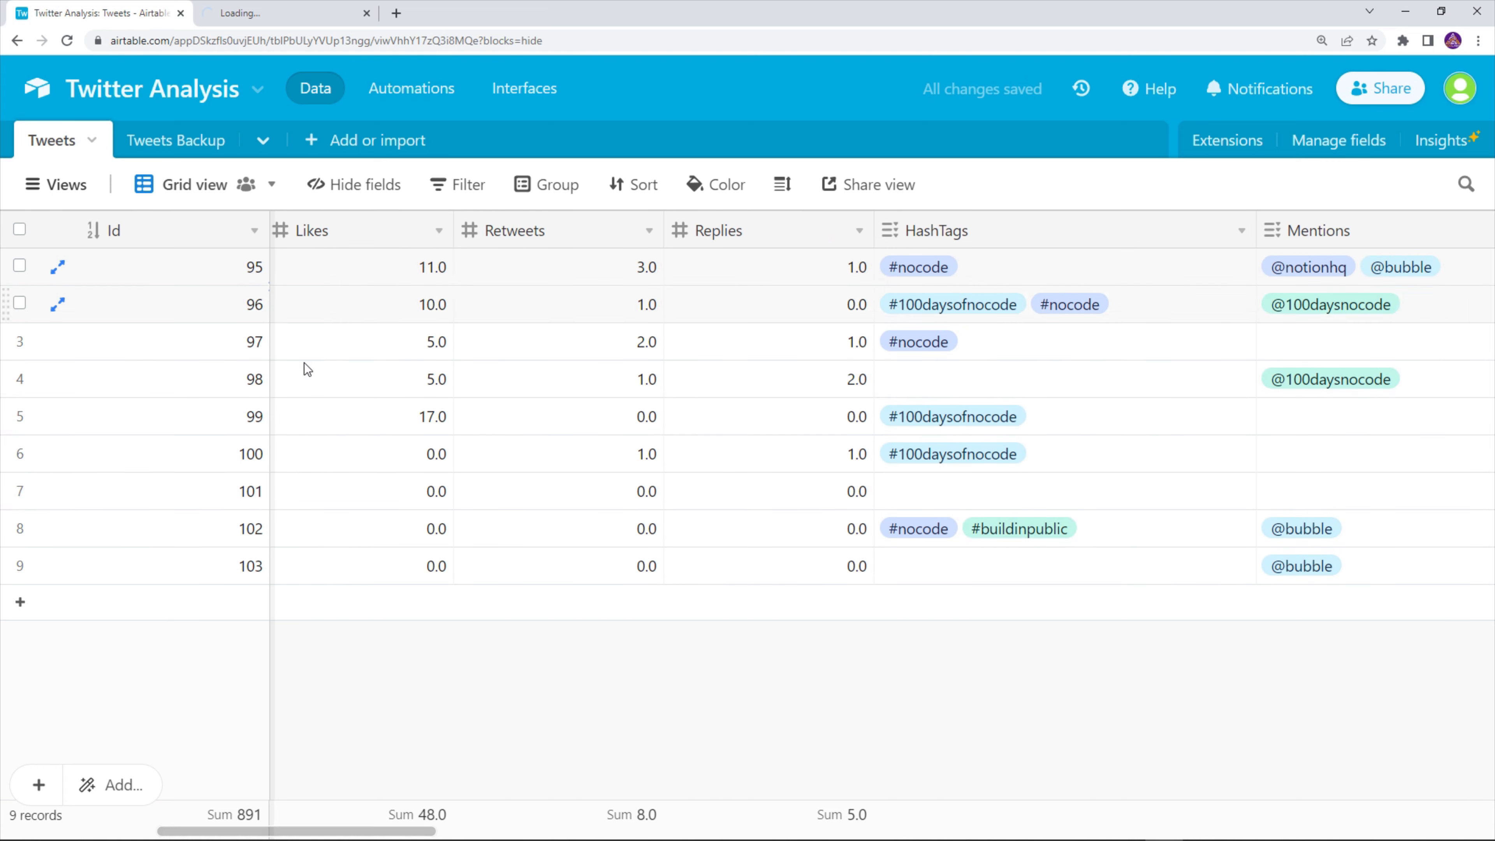
# - Review the Retweets, Replies, HashTags and Mentions values of the imported tweets
pyautogui.click(377, 449)
pyautogui.hscroll(5, 848, 247)
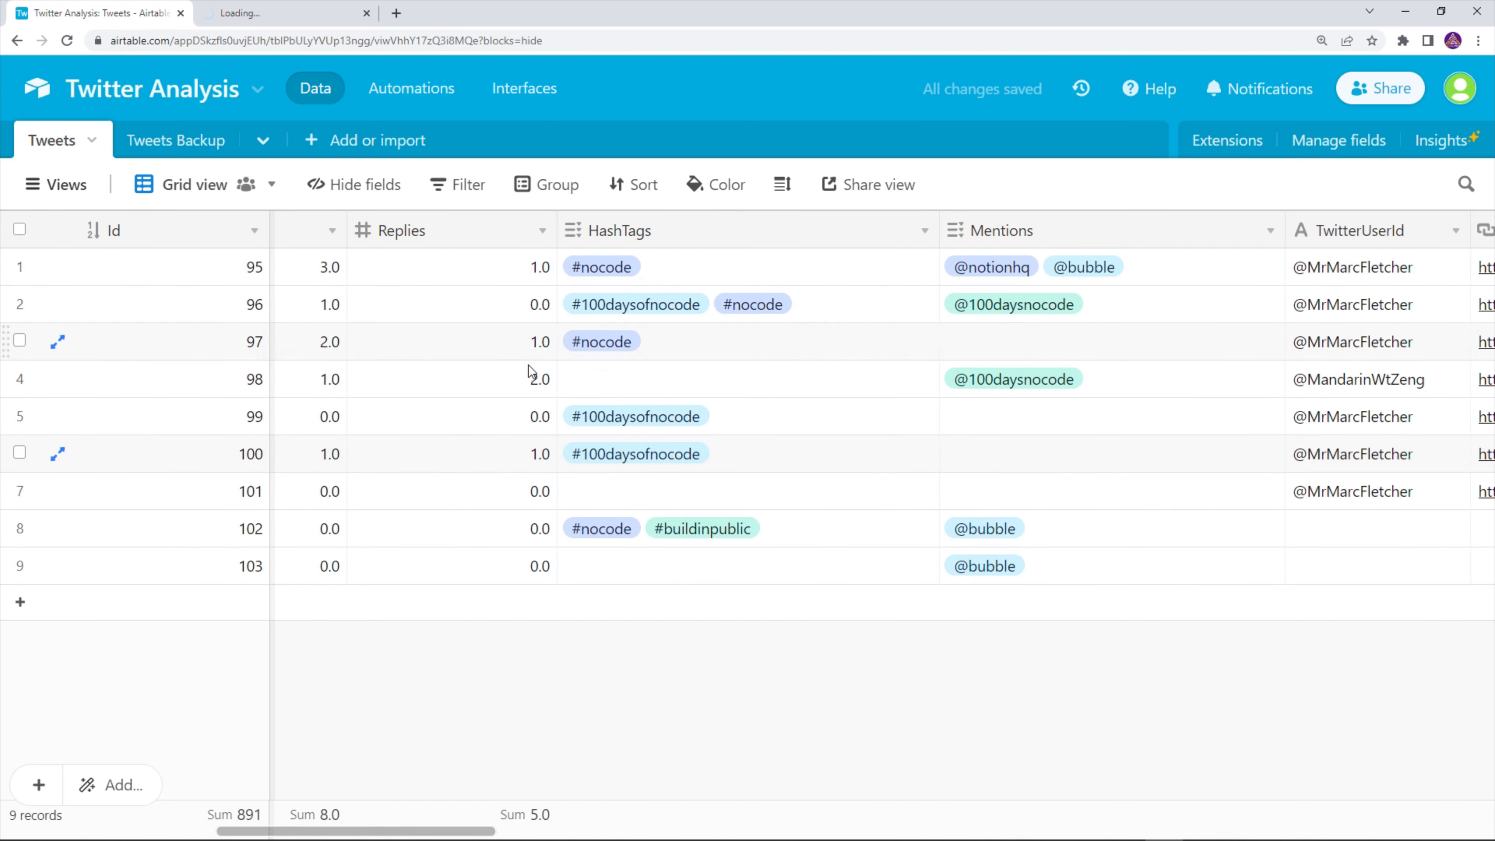
pyautogui.click(531, 377)
pyautogui.hscroll(2, 518, 353)
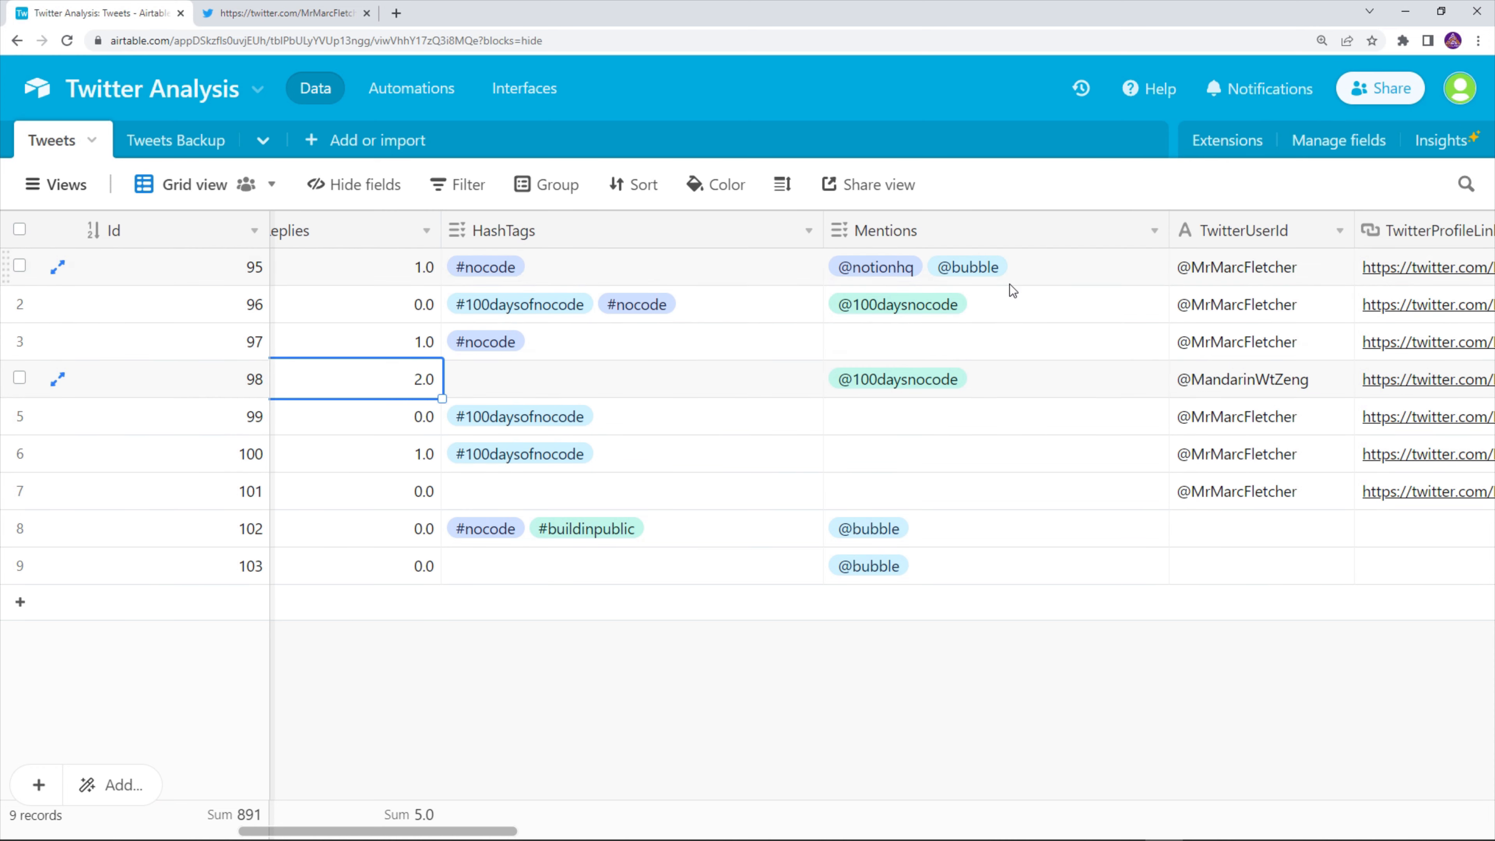
pyautogui.hscroll(10, 1013, 289)
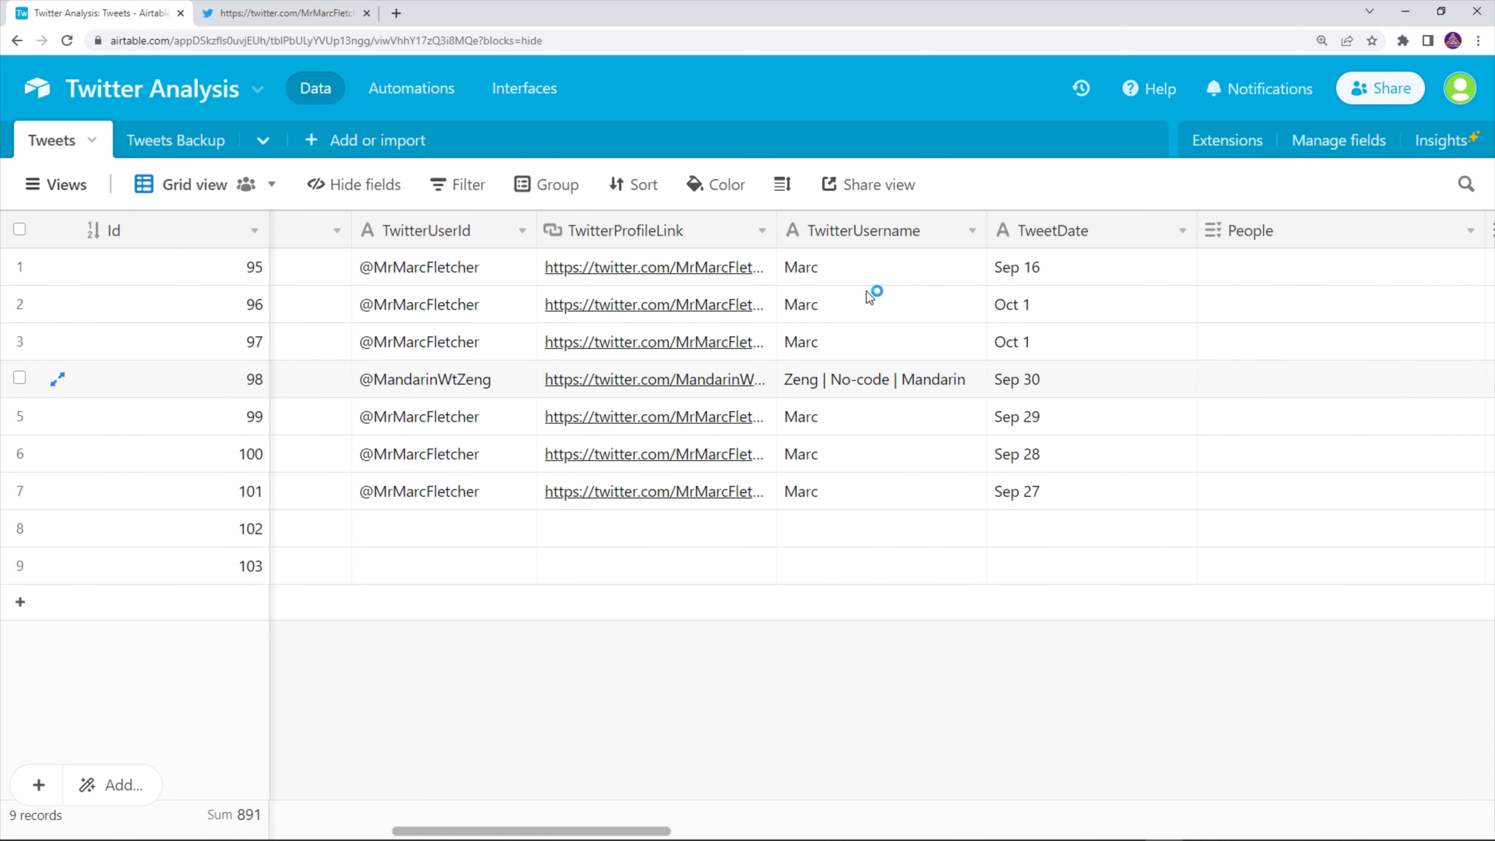
# - Widen the TwitterProfileLink column and check the usernames and tweet dates of the imported records
pyautogui.moveTo(777, 230); pyautogui.dragTo(861, 230)
pyautogui.hscroll(4, 800, 277)
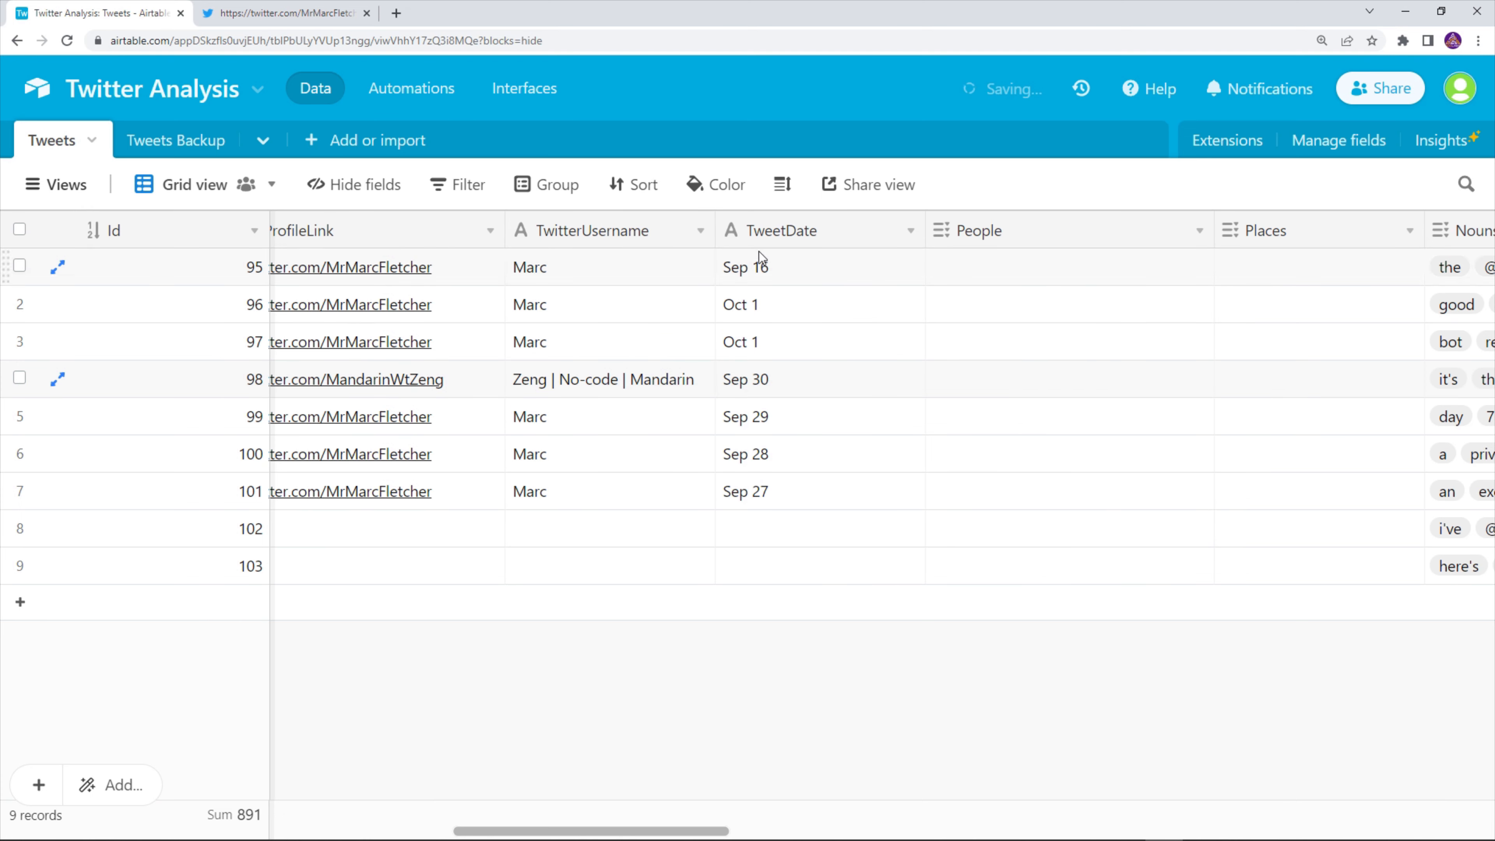
pyautogui.click(570, 390)
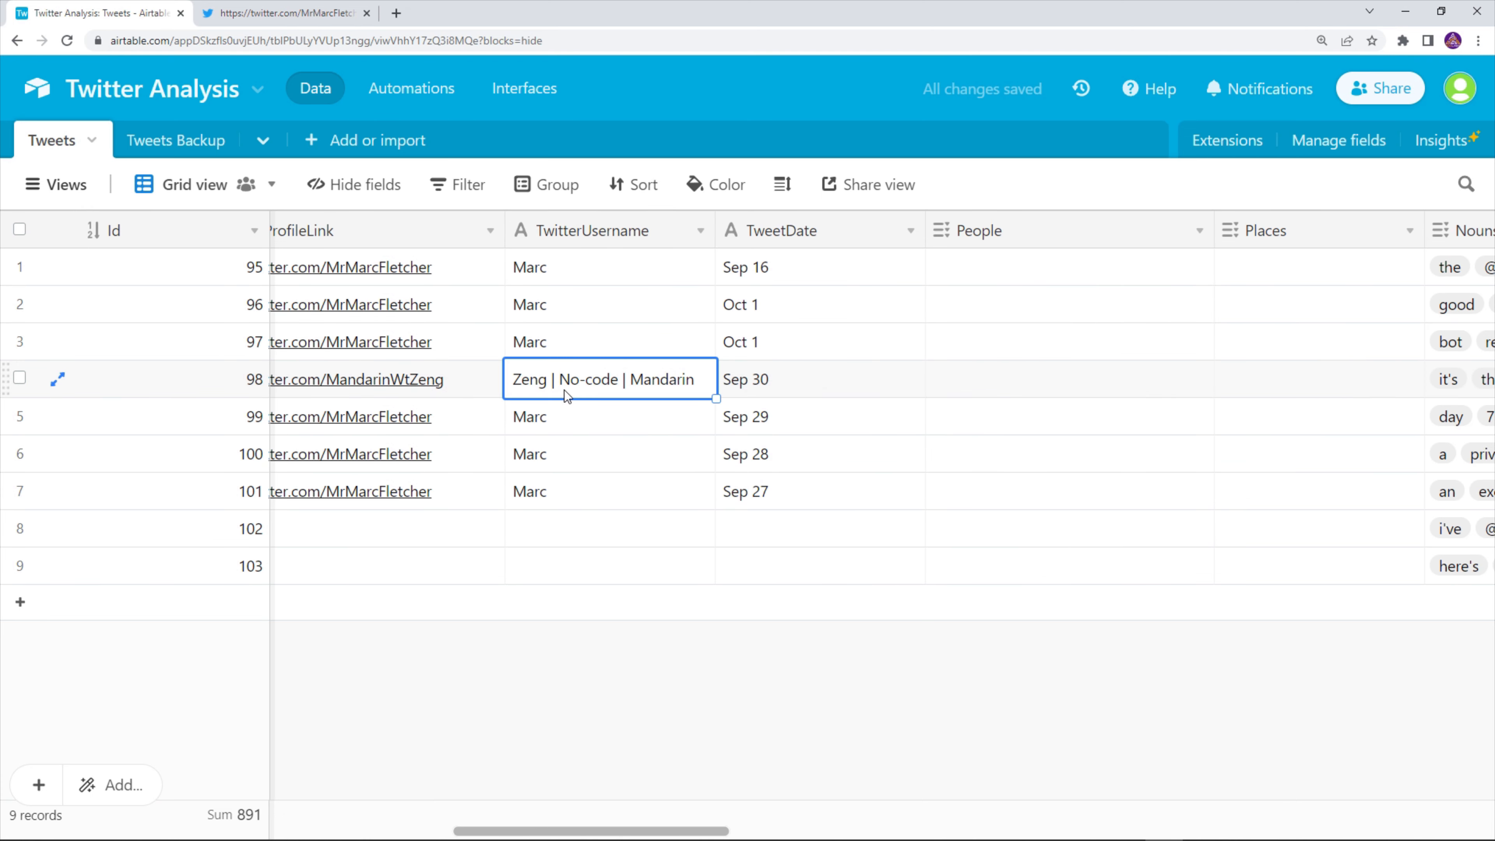
pyautogui.hscroll(4, 566, 390)
pyautogui.click(566, 278)
pyautogui.click(561, 311)
pyautogui.click(558, 346)
pyautogui.click(553, 387)
pyautogui.click(554, 489)
# - Widen the Nouns column so that more of each tweet's extracted nouns fit
pyautogui.hscroll(15, 603, 412)
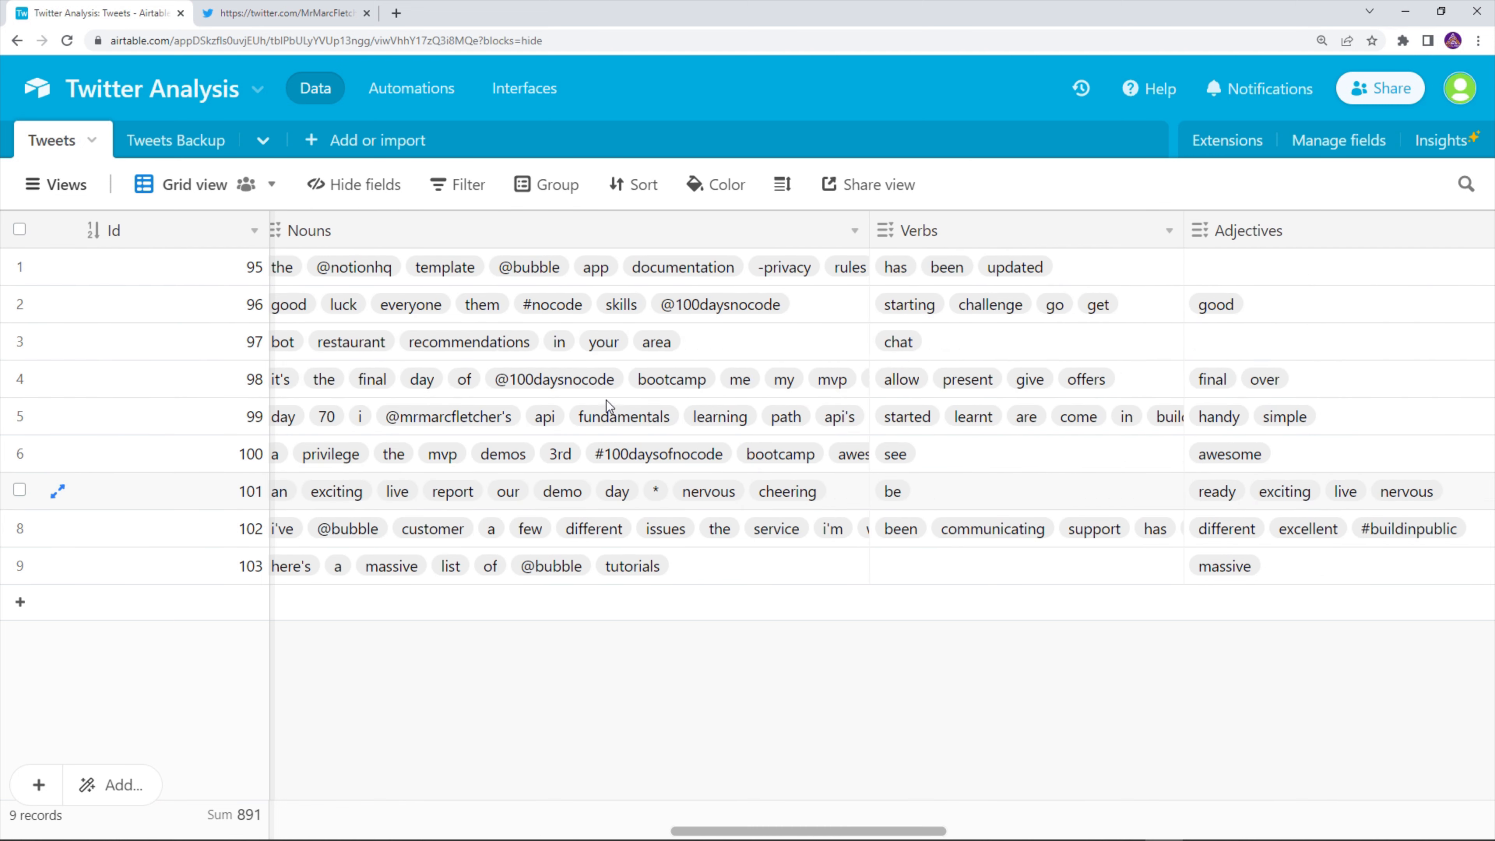
pyautogui.hscroll(-2, 851, 307)
pyautogui.moveTo(987, 221); pyautogui.dragTo(1312, 235)
pyautogui.hscroll(2, 830, 414)
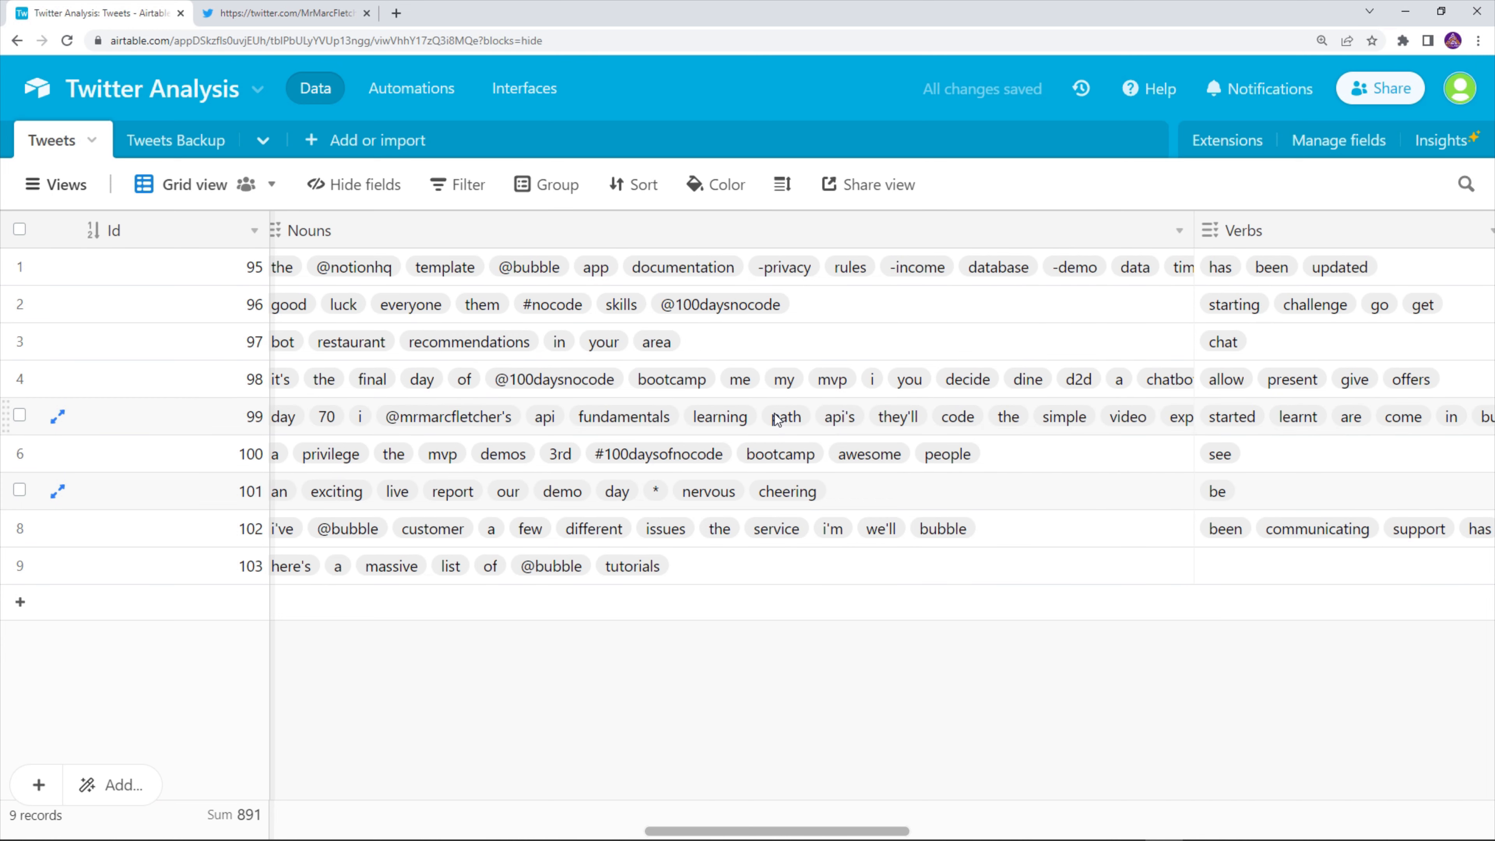
# - Review the nouns, verbs, adjectives and adverbs extracted from each tweet
pyautogui.hscroll(10, 1136, 300)
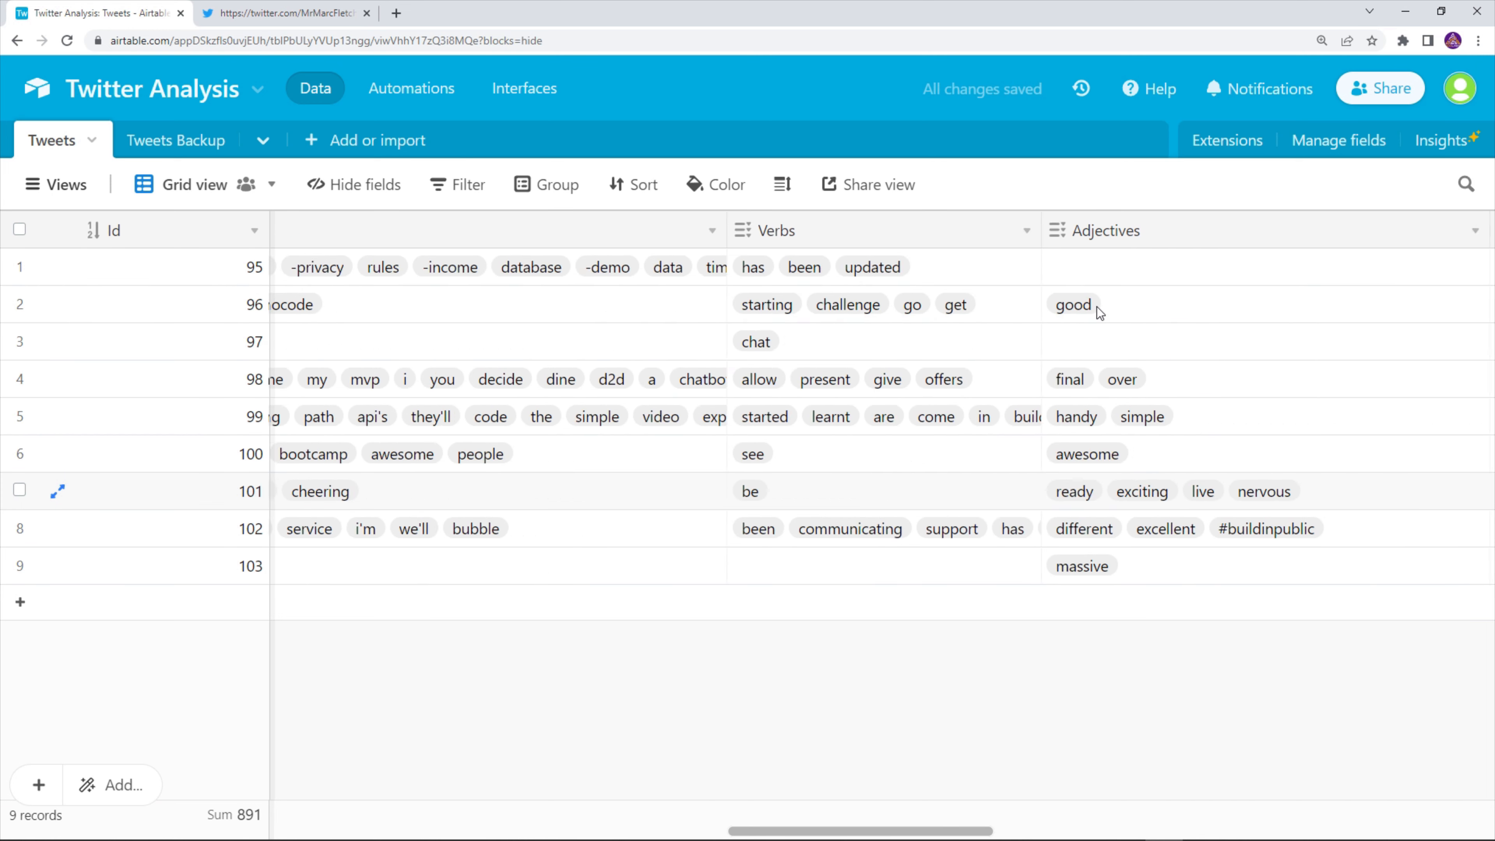
pyautogui.hscroll(6, 1030, 271)
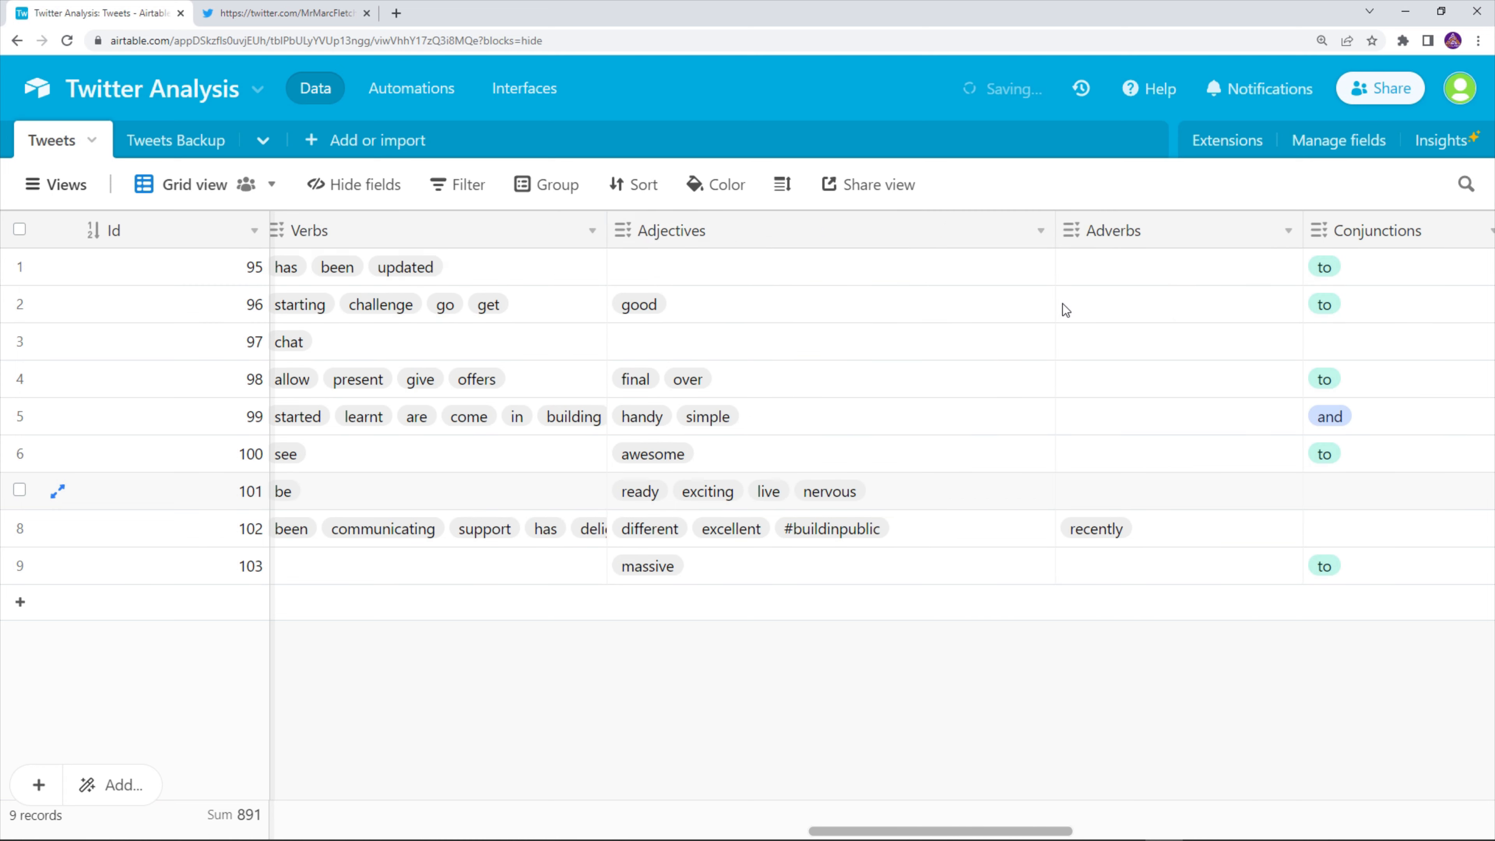
pyautogui.hscroll(-4, 668, 323)
pyautogui.hscroll(-15, 668, 323)
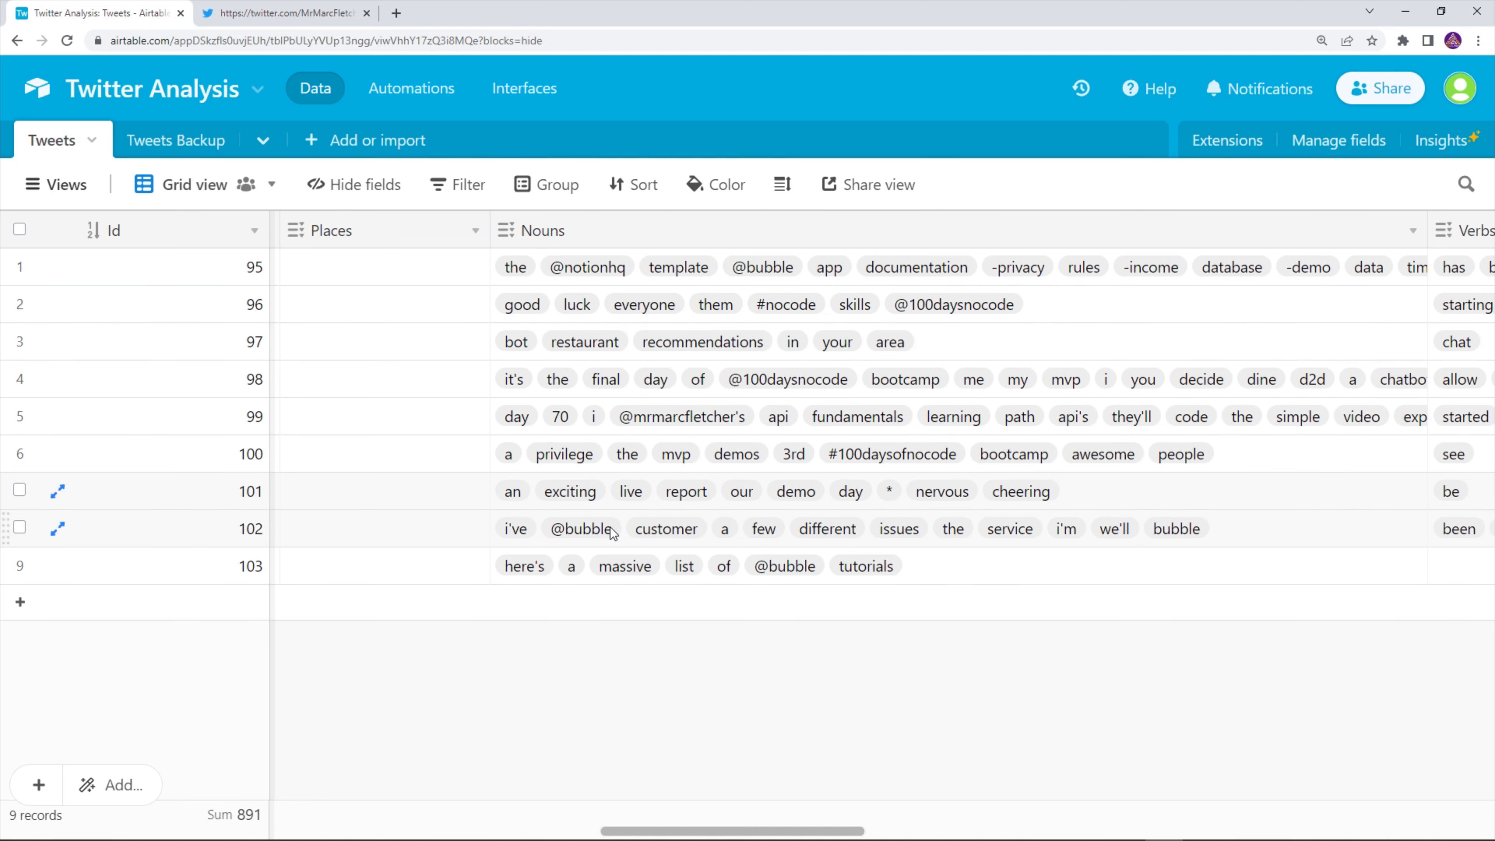
pyautogui.hscroll(8, 876, 475)
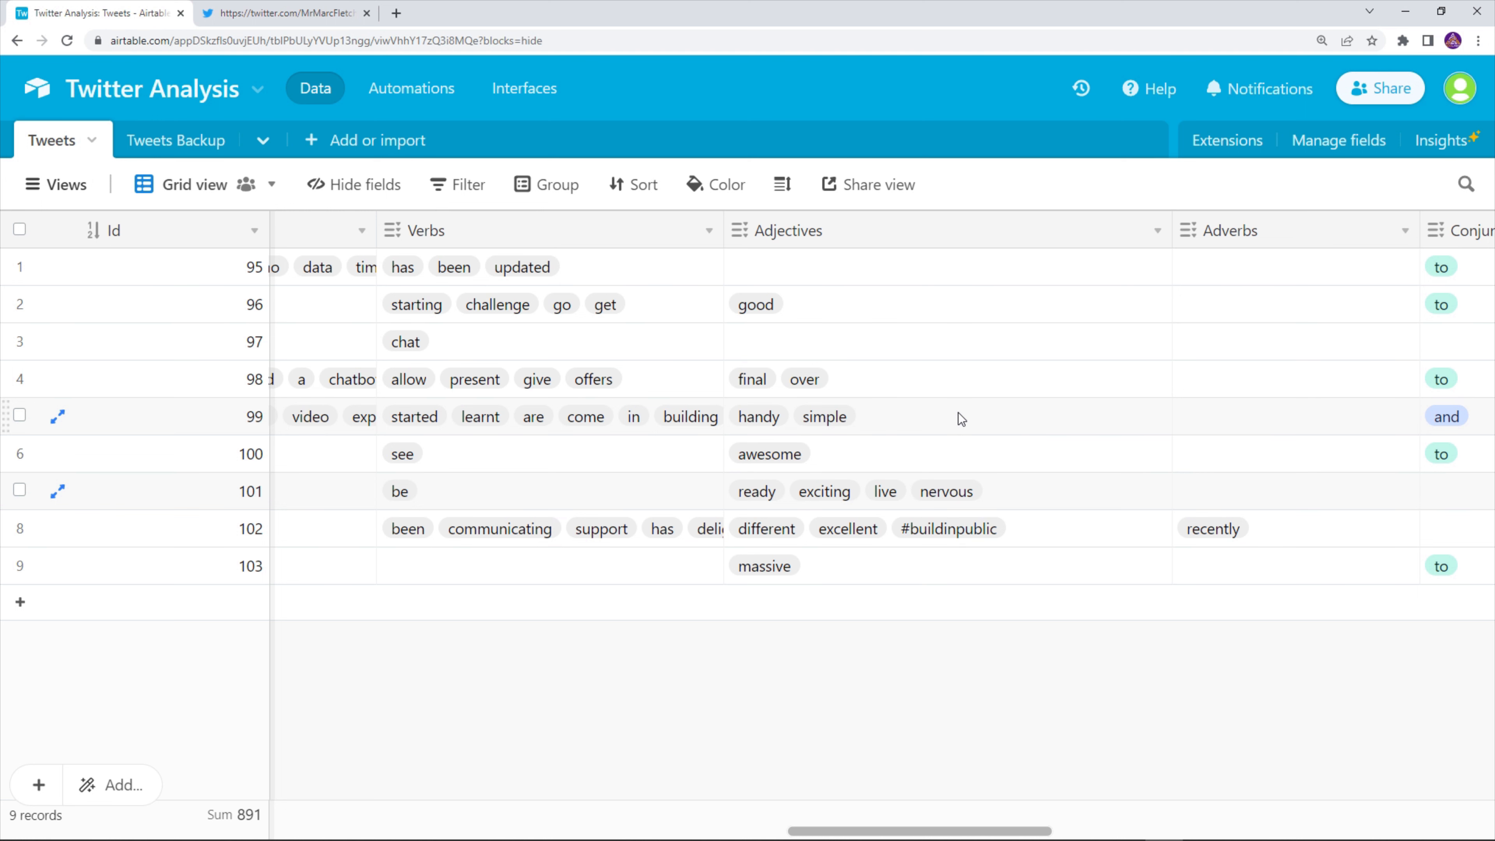
# - Examine the Acronyms, Numbers, Urls and remaining extracted fields, then return to the earlier columns of the Tweets table
pyautogui.hscroll(5, 1001, 431)
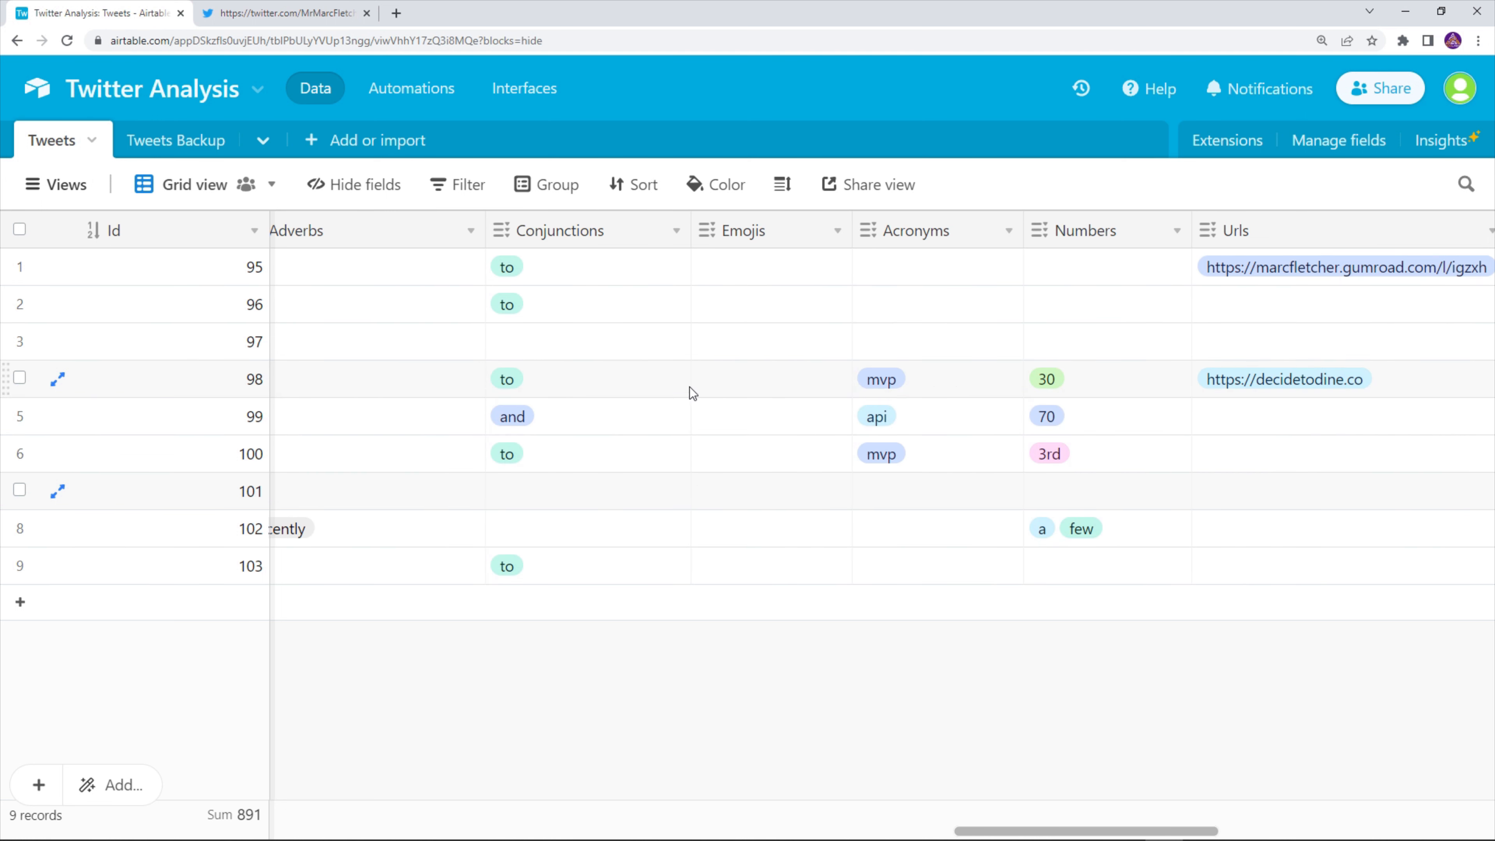
pyautogui.click(914, 384)
pyautogui.click(917, 423)
pyautogui.click(920, 453)
pyautogui.hscroll(6, 778, 321)
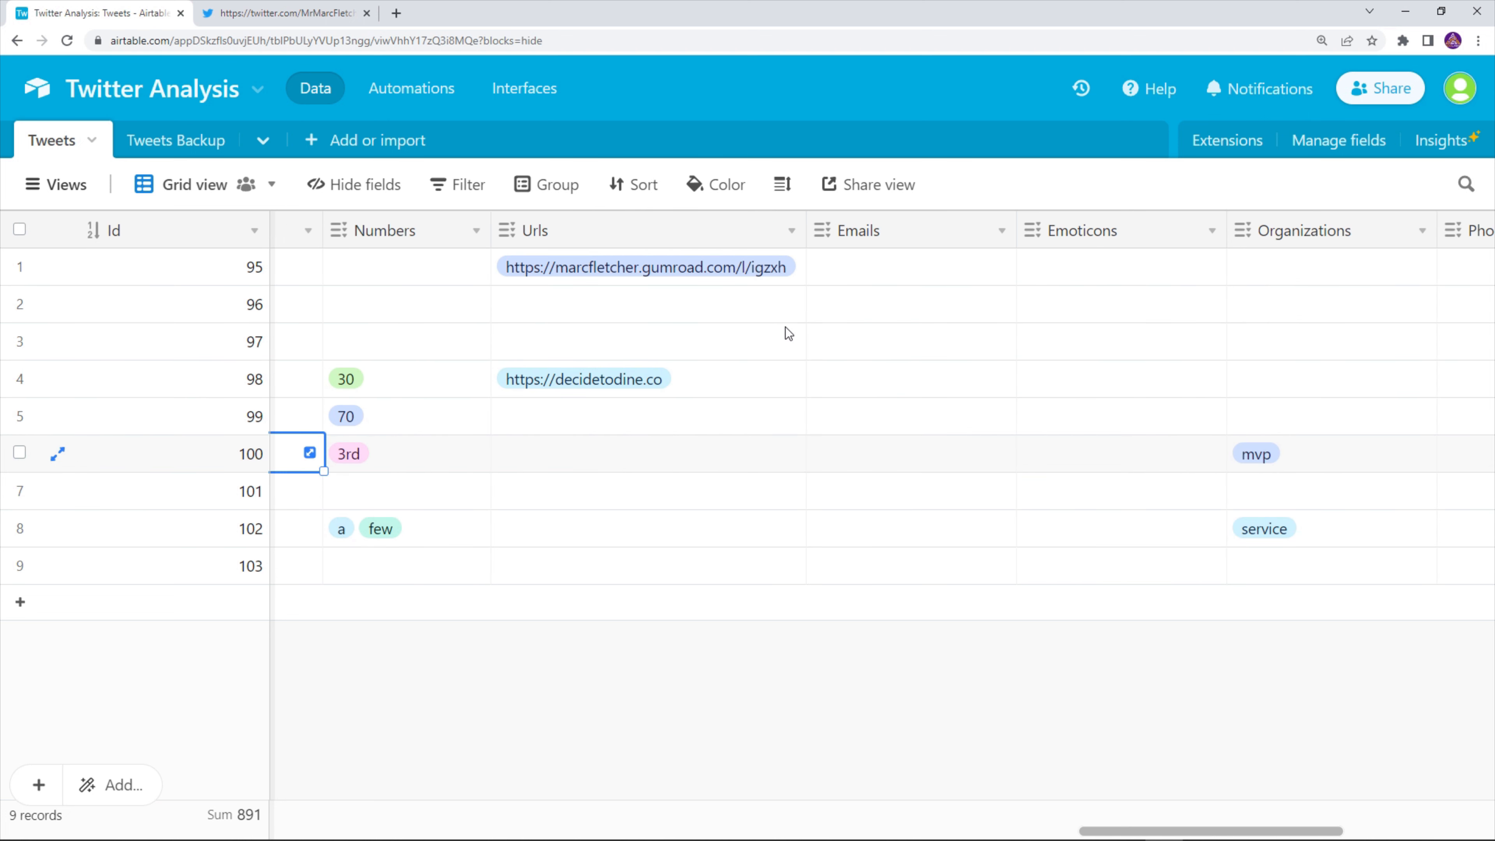
pyautogui.click(778, 271)
pyautogui.click(743, 390)
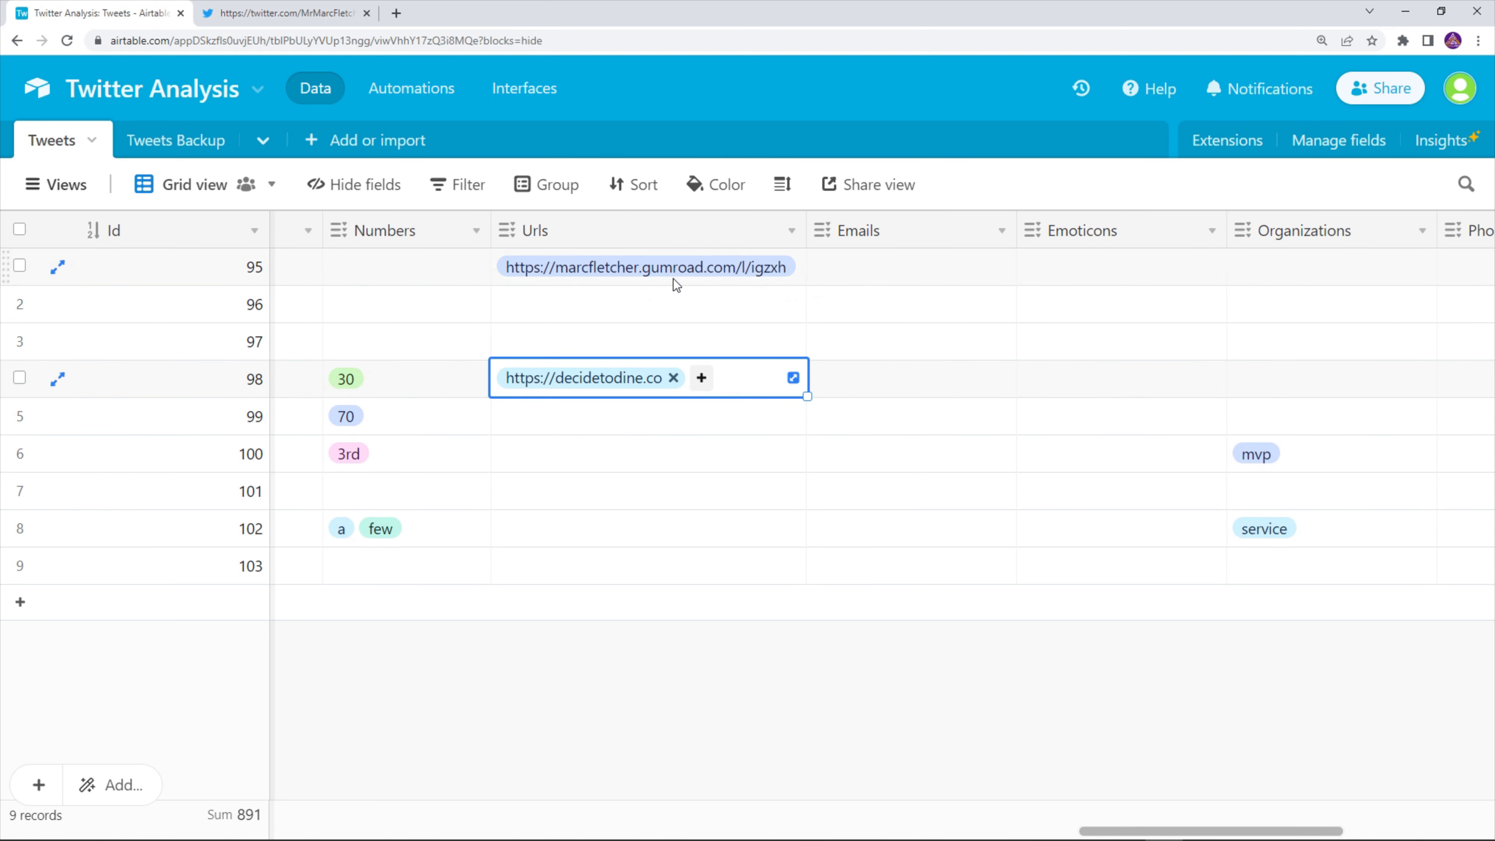
pyautogui.hscroll(3, 731, 340)
pyautogui.hscroll(-8, 898, 401)
pyautogui.hscroll(-15, 878, 412)
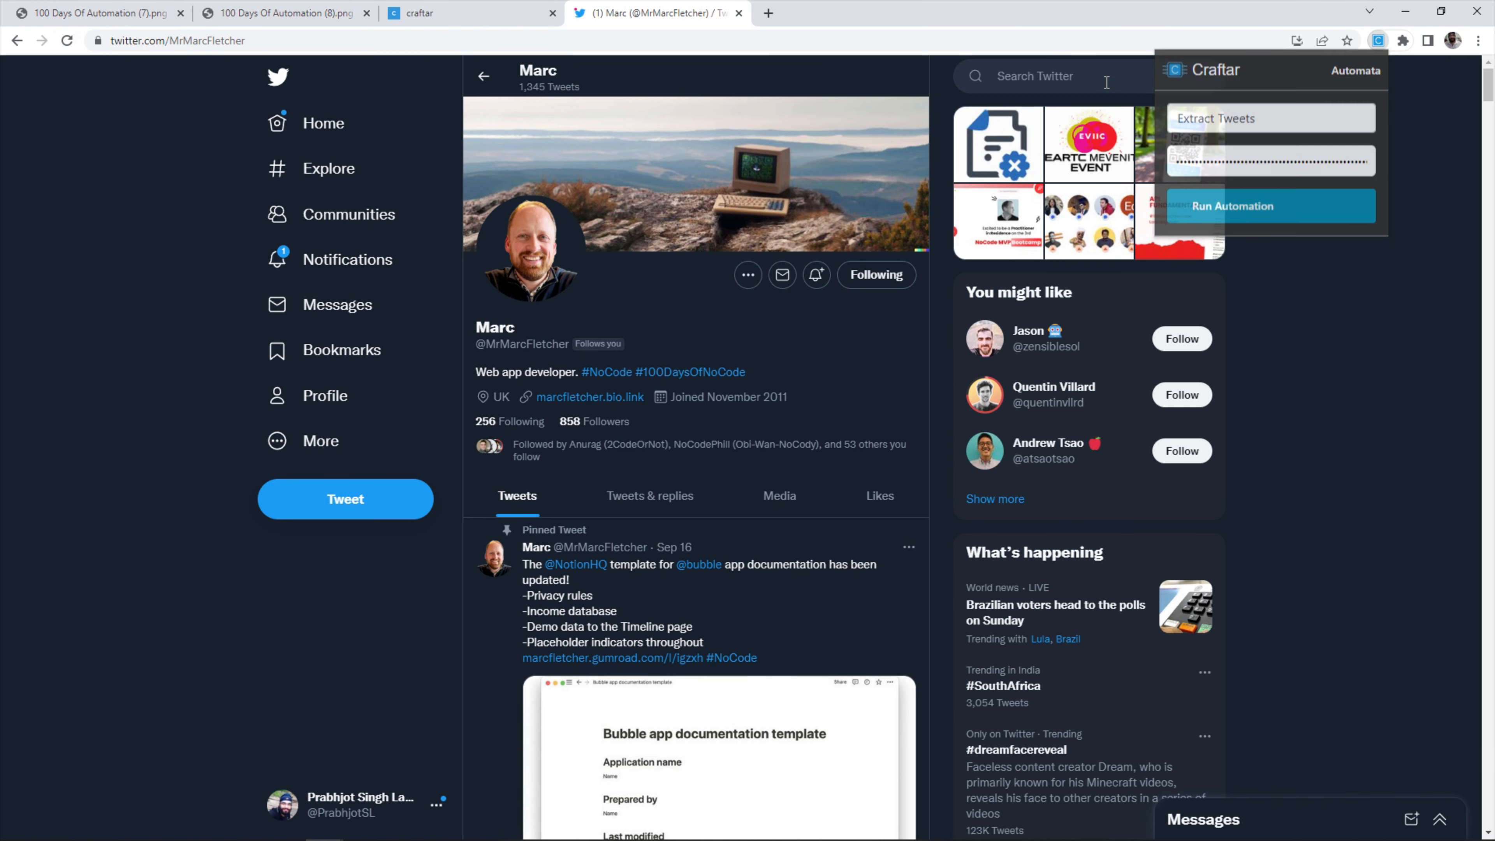
# - Switch to Twitter, open the third profile from the recent searches, and choose Craftar's Extract Tweets action
pyautogui.click(1101, 78)
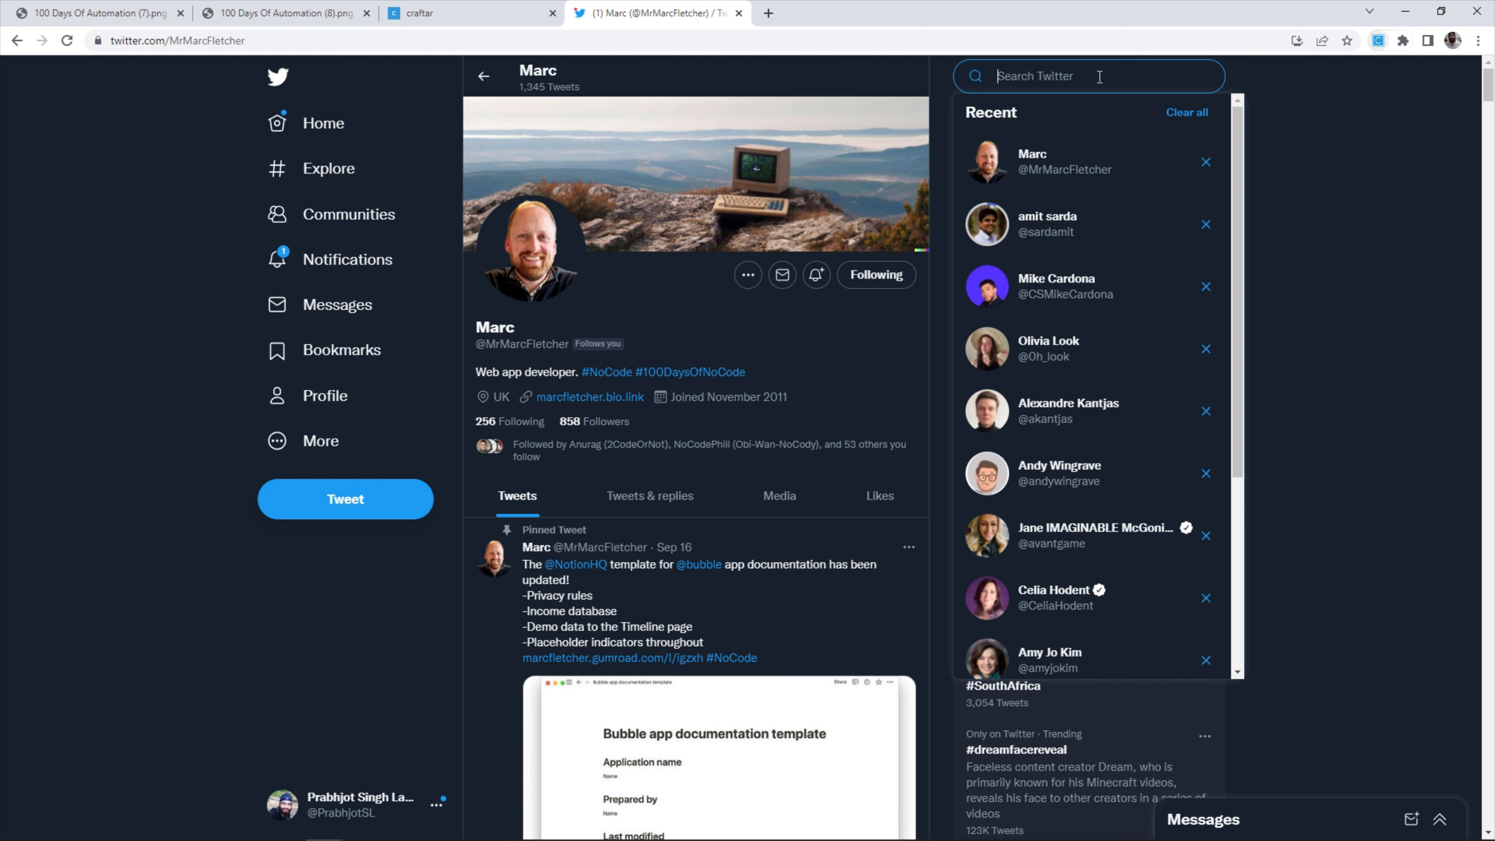
pyautogui.click(1077, 294)
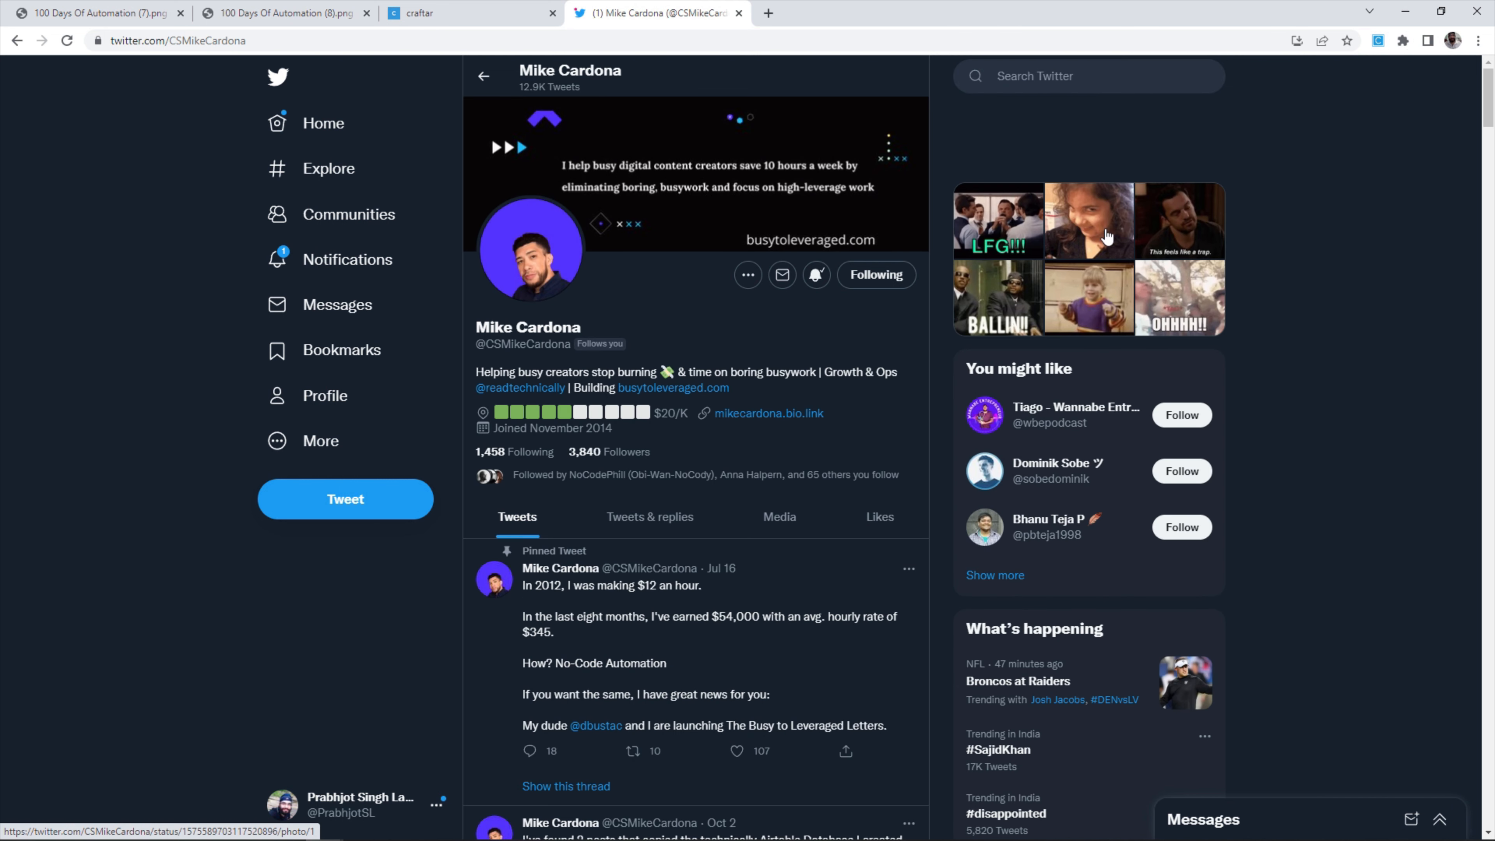
pyautogui.click(1379, 45)
pyautogui.click(1259, 122)
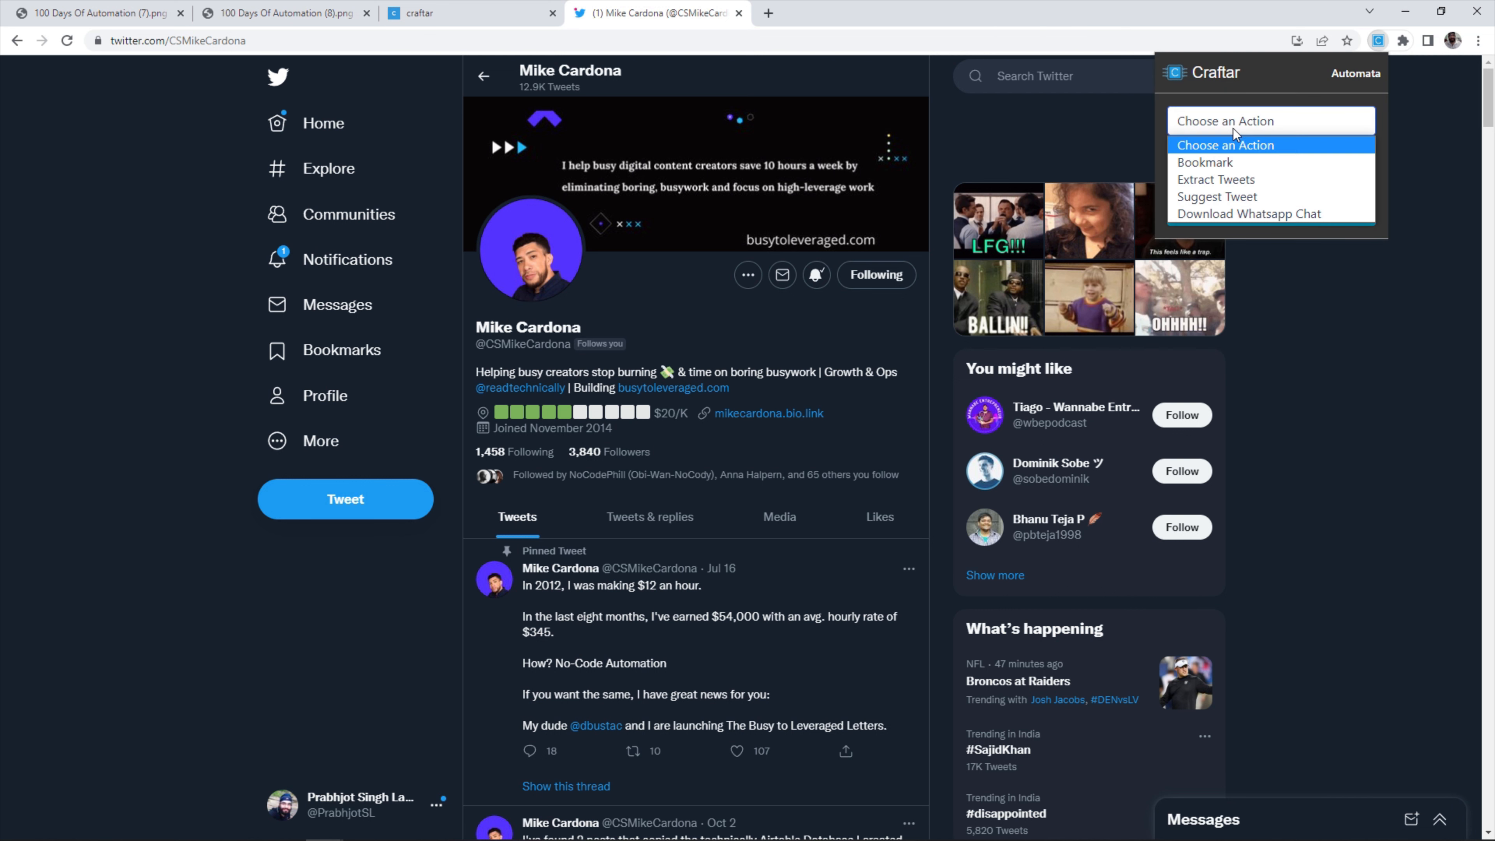
pyautogui.click(1217, 180)
# - Paste the API key into the Craftar key field and run the tweet extraction on this third recent profile
pyautogui.click(1228, 164)
pyautogui.hotkey('ctrl', 'v')
pyautogui.click(1233, 224)
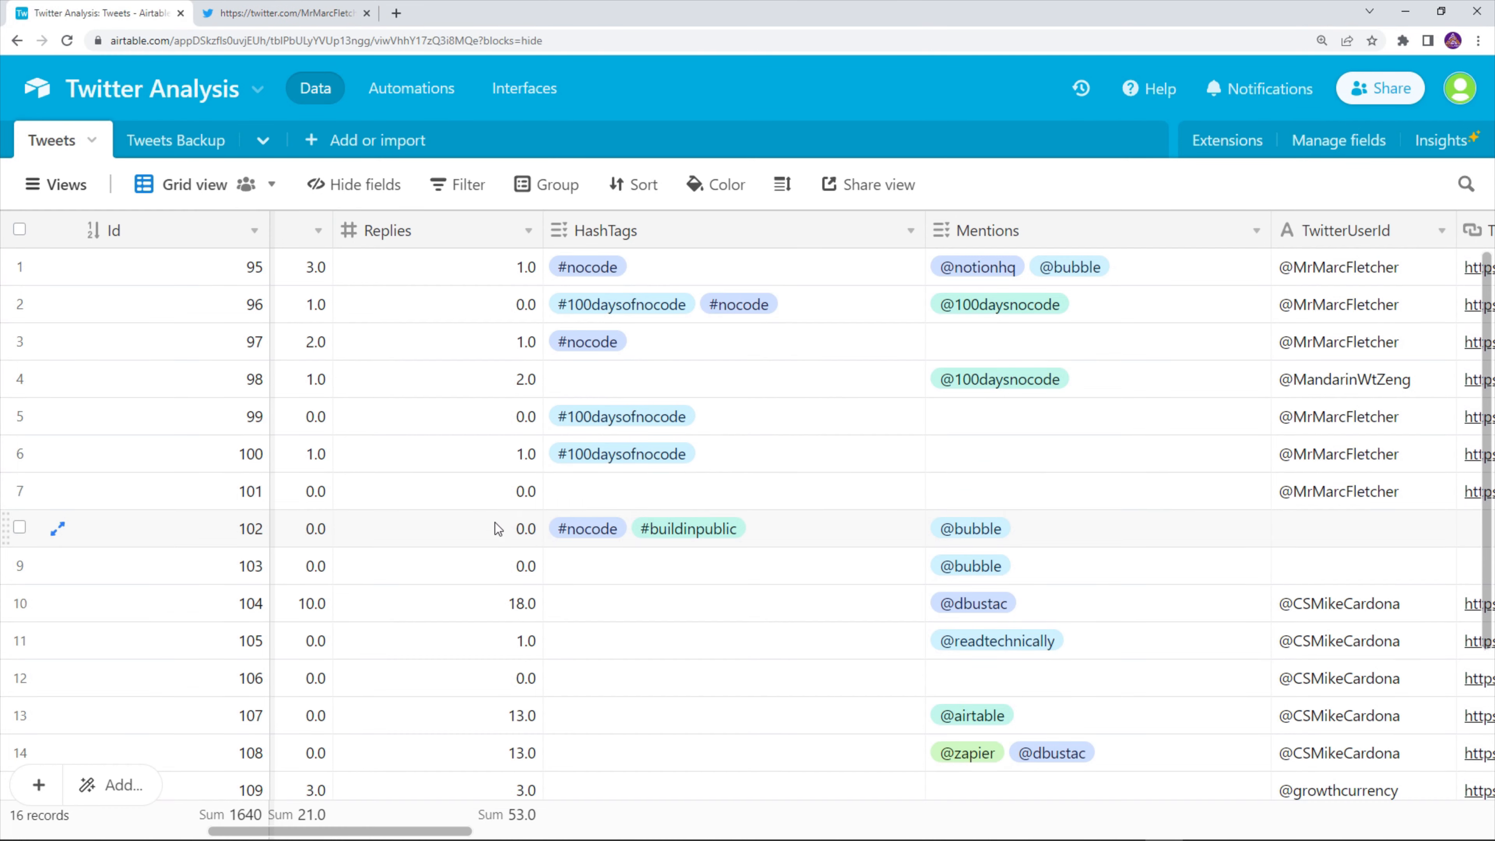
# - In Airtable's Tweets table, look through the newly imported tweets and widen the Text column
pyautogui.scroll(-3, 495, 522)
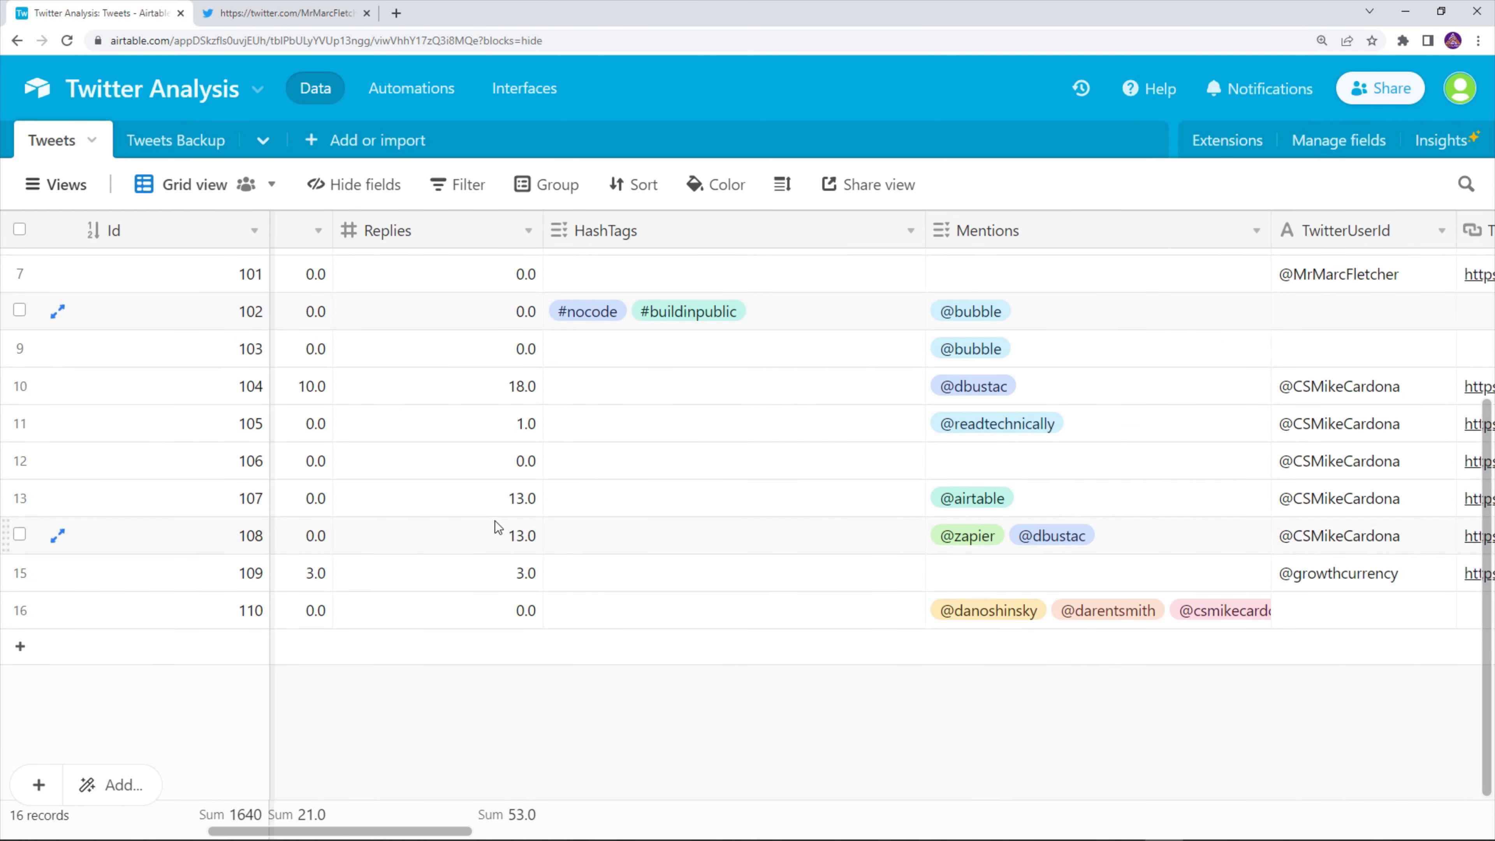
pyautogui.hscroll(-5, 493, 520)
pyautogui.scroll(3, 491, 517)
pyautogui.scroll(-3, 477, 546)
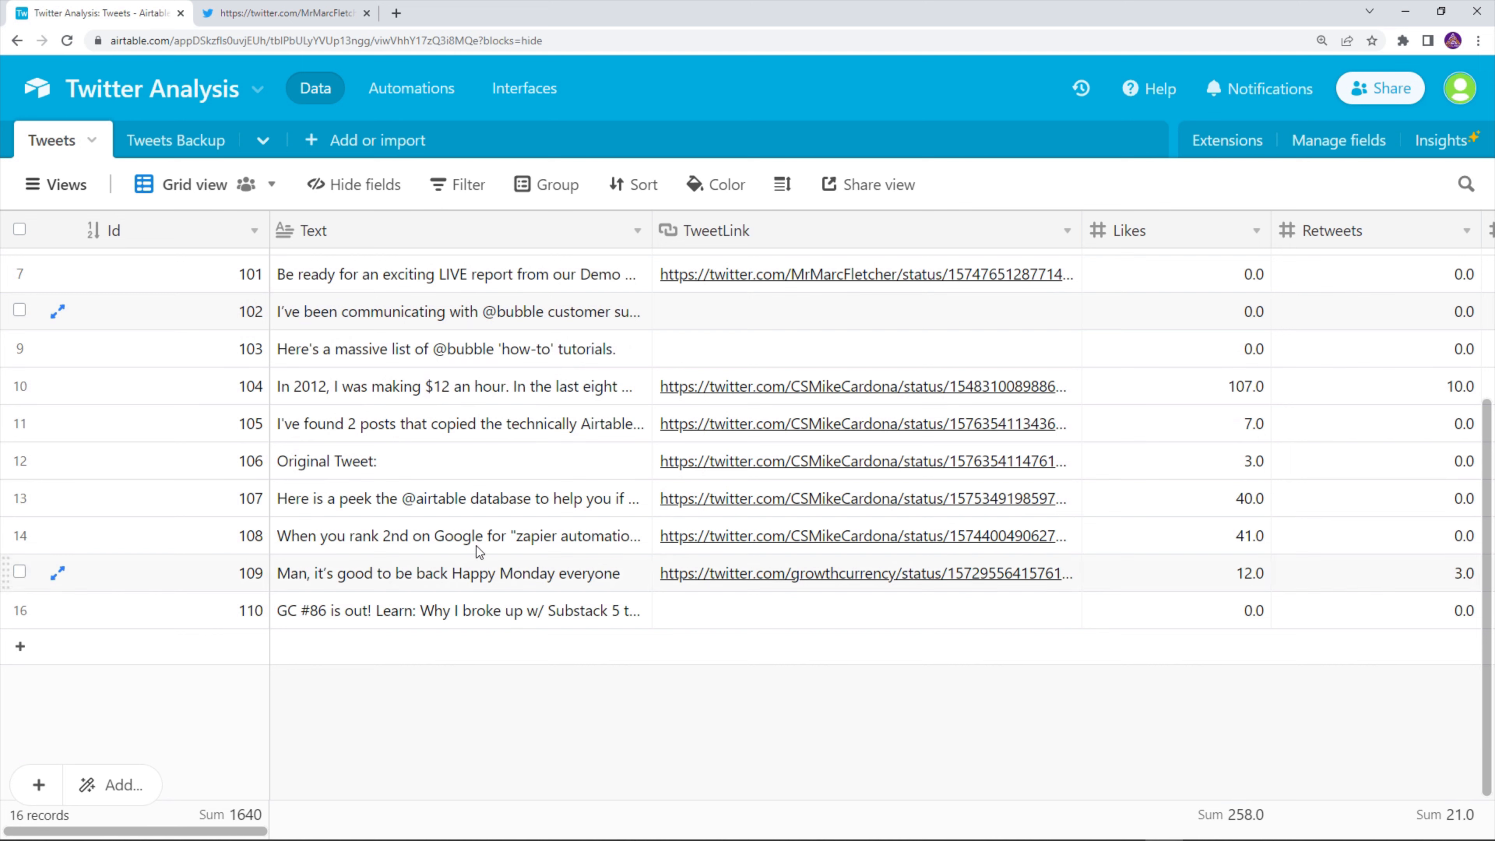
pyautogui.moveTo(653, 231); pyautogui.dragTo(896, 231)
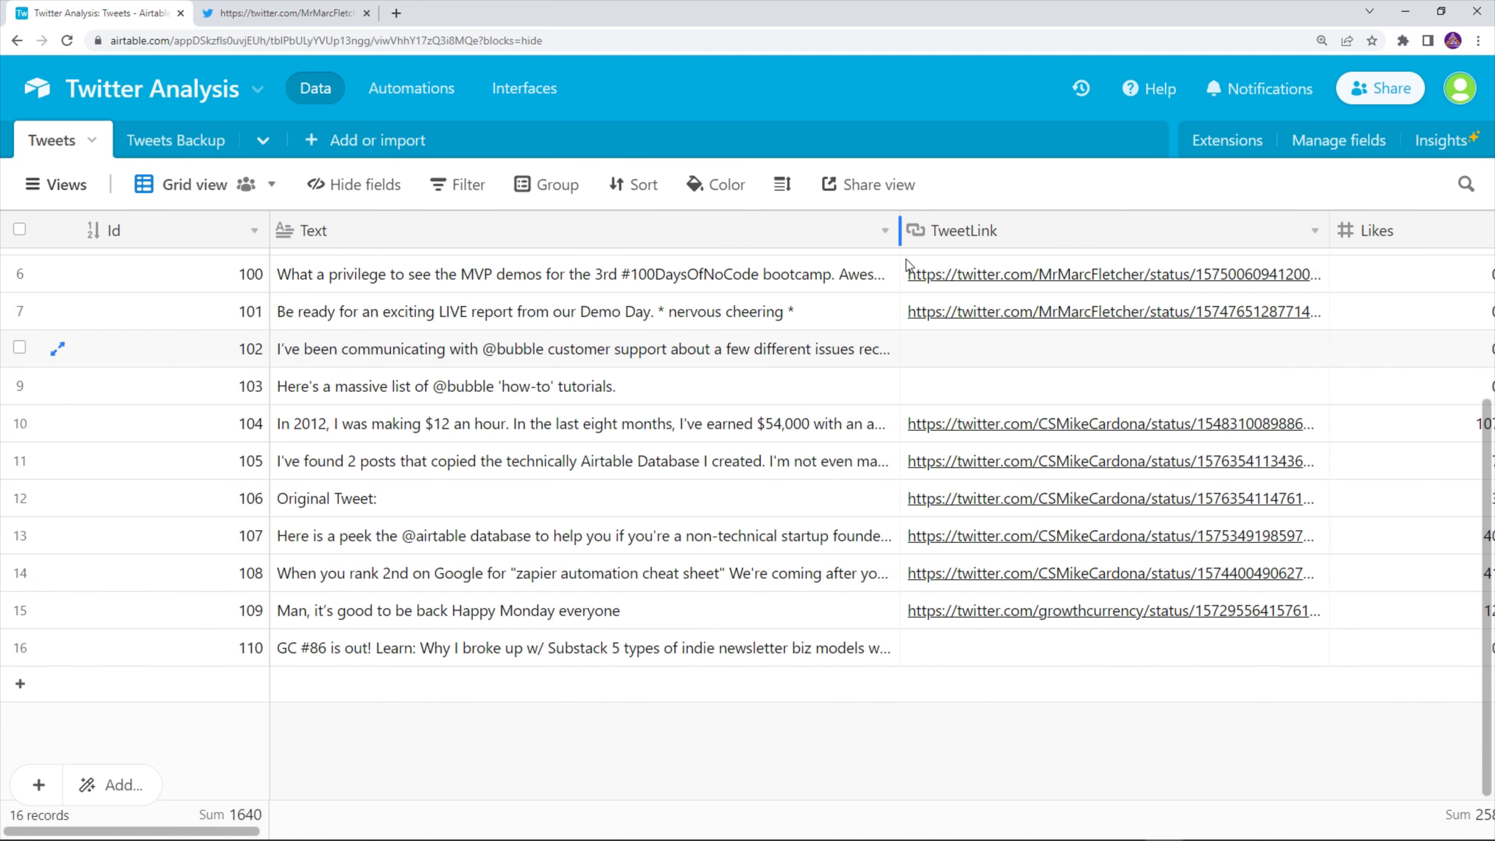
# - Check the text and the likes value of record 104
pyautogui.click(648, 424)
pyautogui.hscroll(5, 651, 523)
pyautogui.hscroll(5, 650, 523)
pyautogui.click(578, 424)
pyautogui.hscroll(-5, 574, 502)
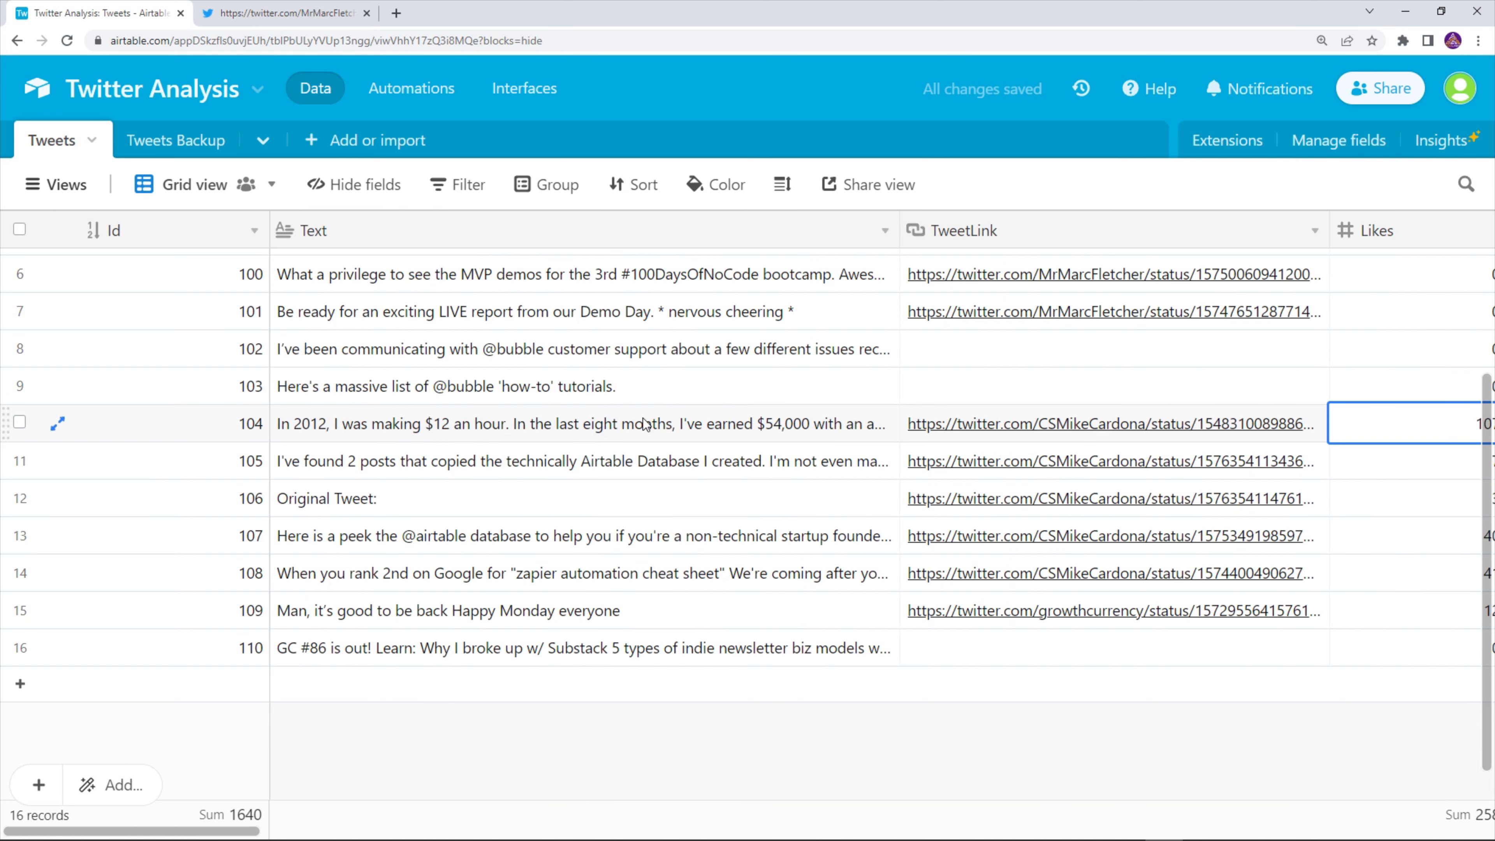
# - Widen the Text column further, and expand record 104's text cell to read the full tweet before closing it
pyautogui.moveTo(894, 229); pyautogui.dragTo(1199, 230)
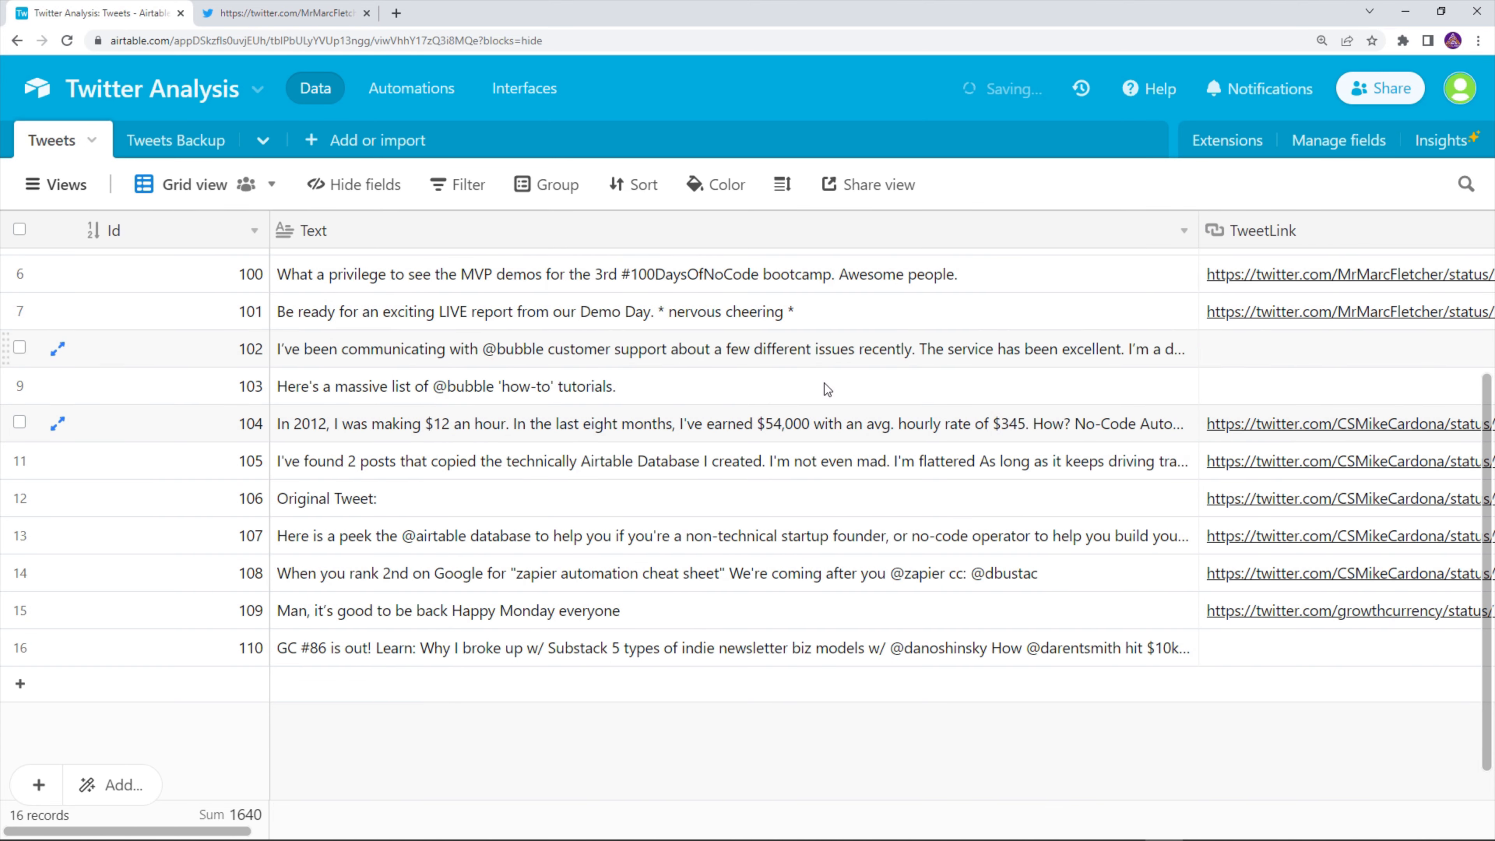
pyautogui.click(488, 433)
pyautogui.click(429, 442)
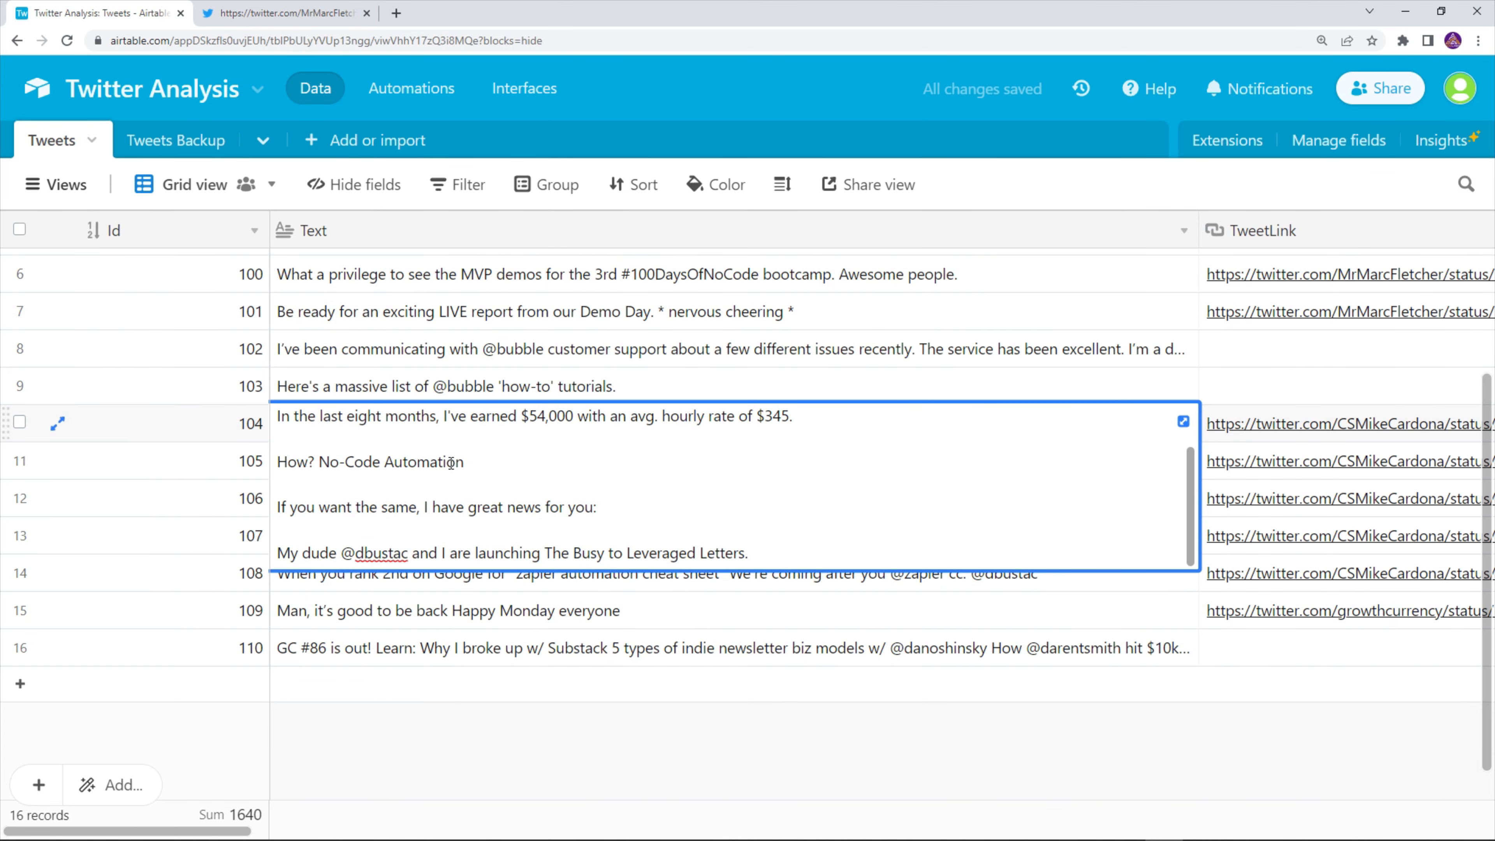
pyautogui.click(1184, 423)
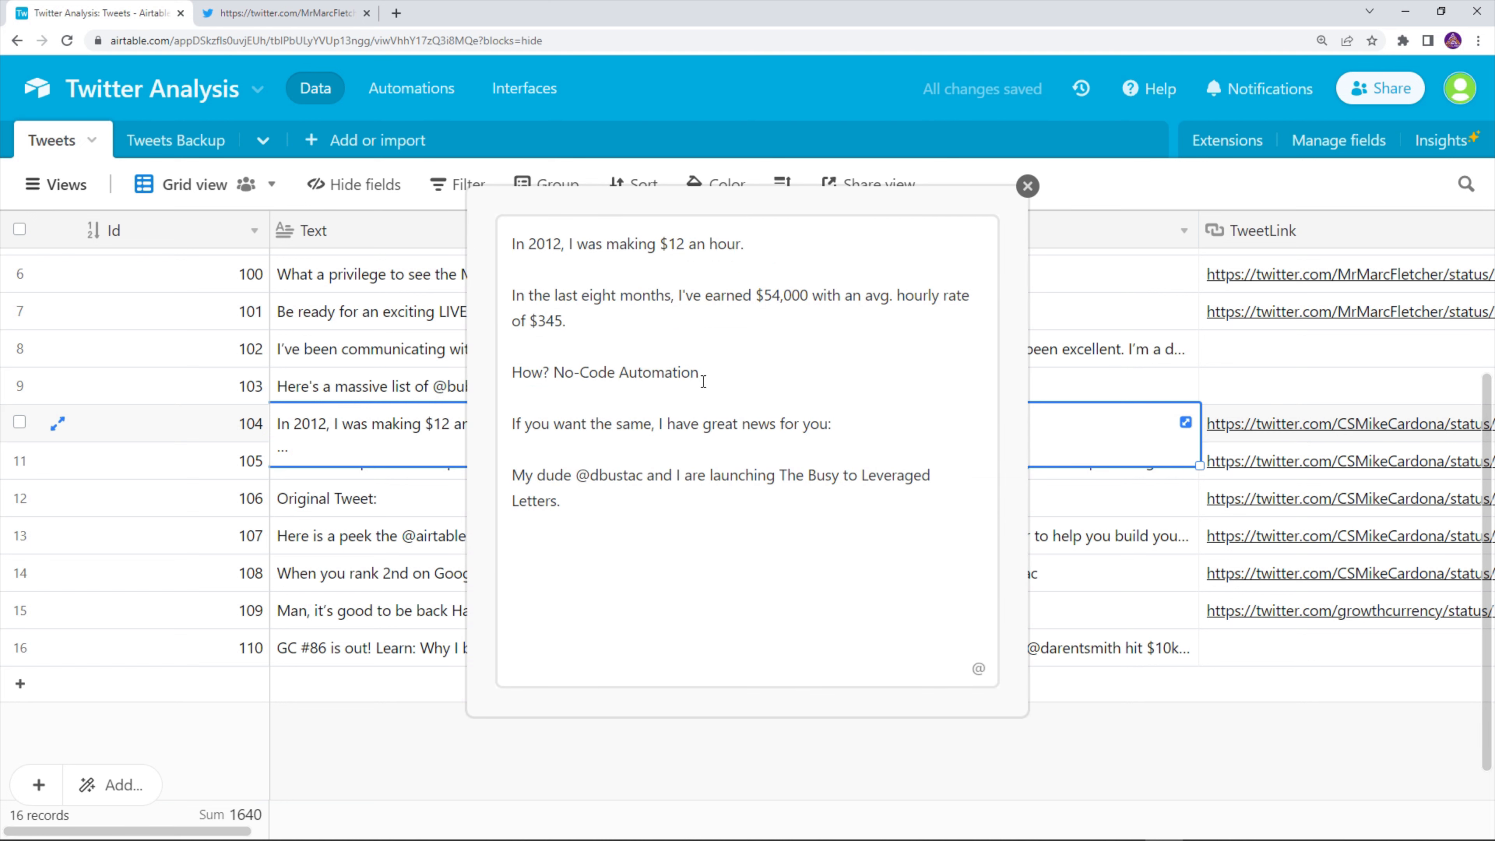
pyautogui.click(1028, 186)
# - Check the replies, hashtags and mentions of record 104 and the other newly imported tweets
pyautogui.hscroll(15, 994, 427)
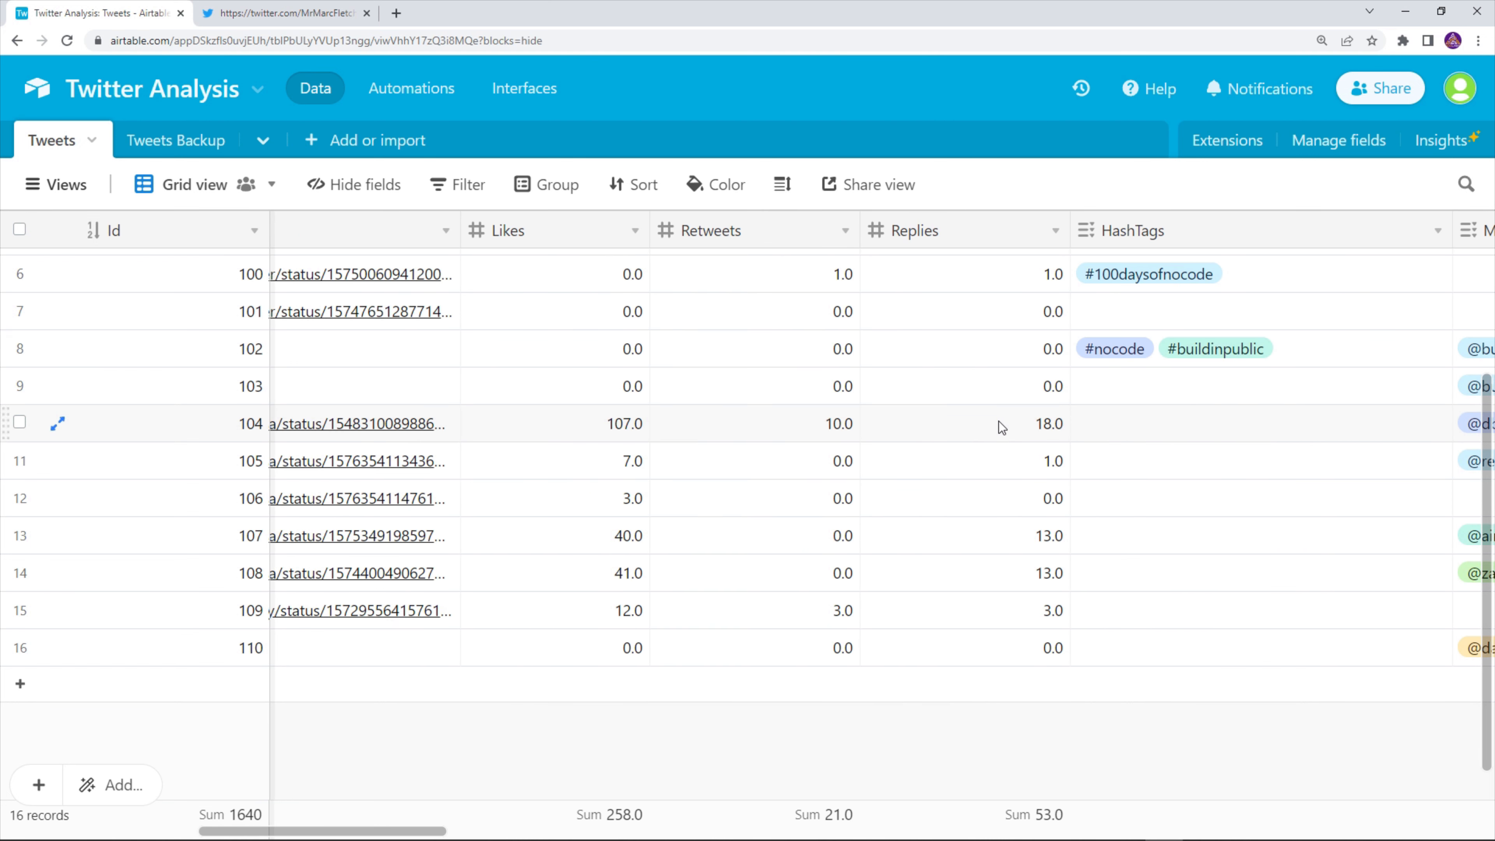
pyautogui.hscroll(5, 1001, 427)
pyautogui.click(702, 427)
pyautogui.hscroll(5, 971, 437)
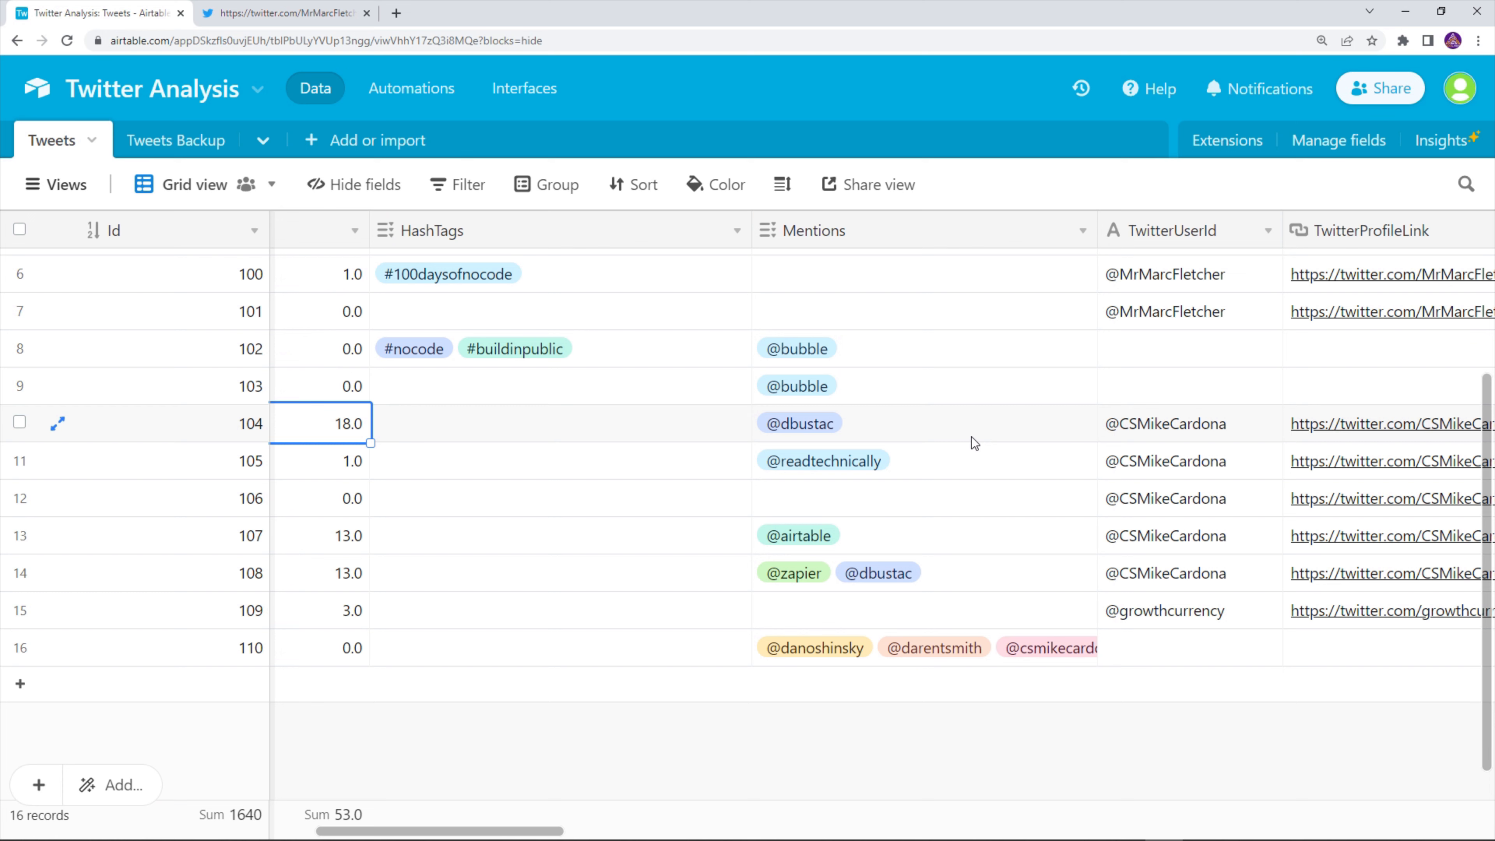
pyautogui.keyDown('shift'); pyautogui.click(942, 431); pyautogui.keyUp('shift')
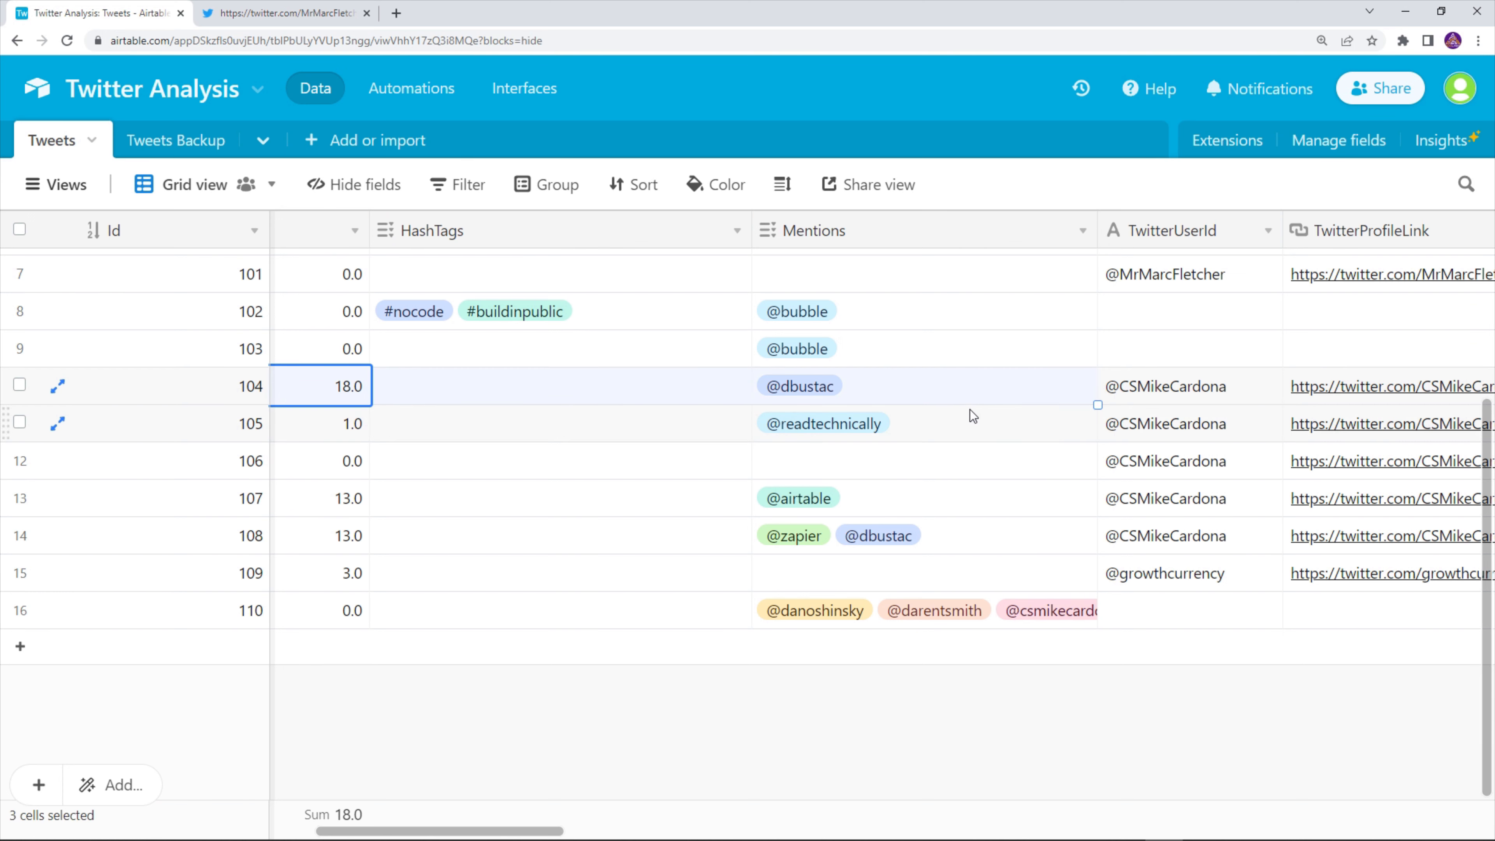
pyautogui.scroll(3, 965, 424)
pyautogui.click(904, 587)
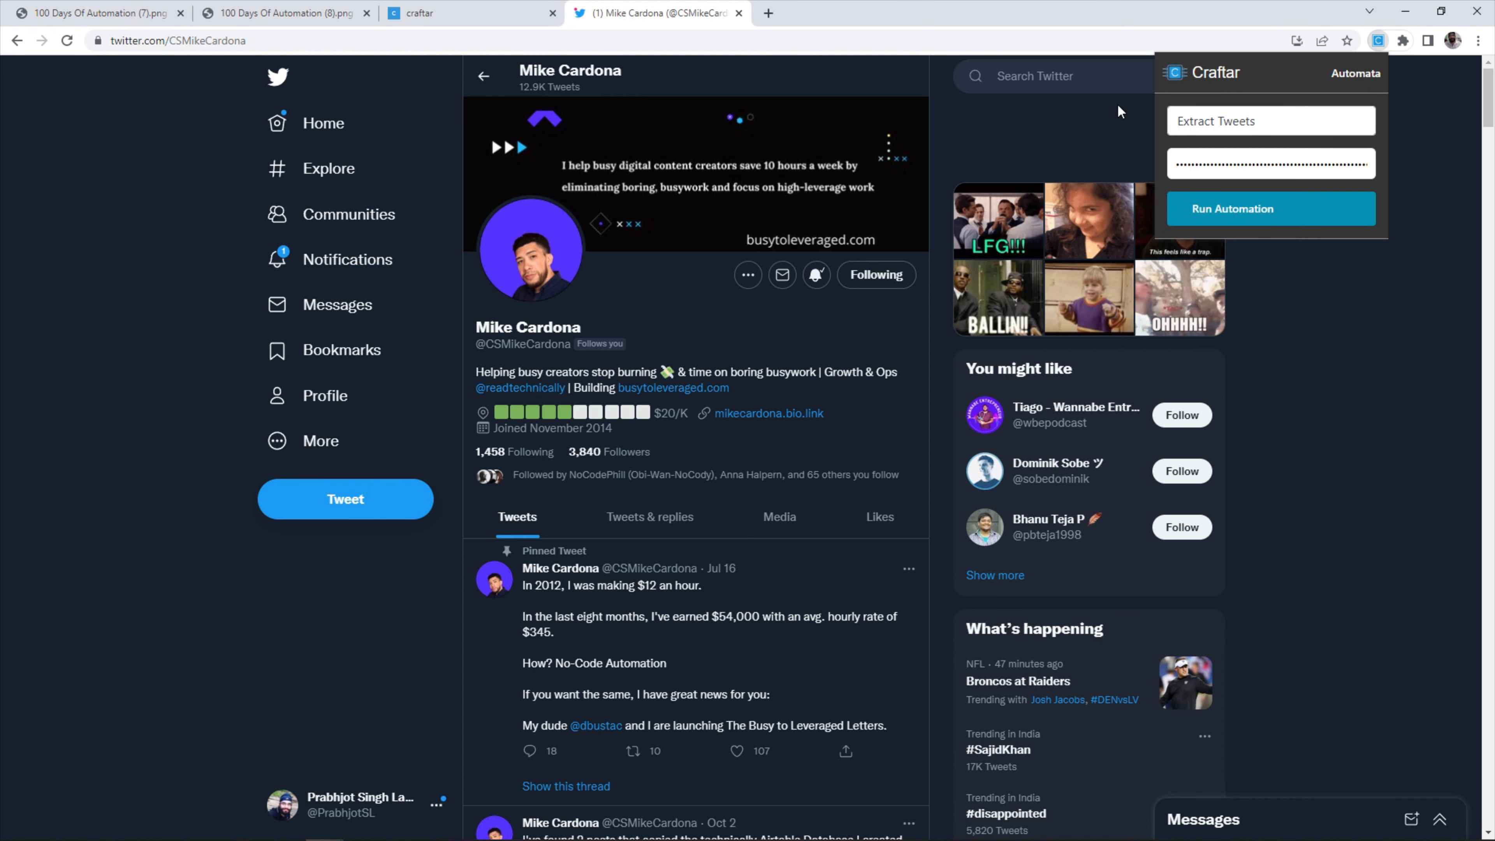
# - Switch to Twitter, open the fourth profile from the recent searches, and choose Craftar's Extract Tweets action
pyautogui.click(1070, 76)
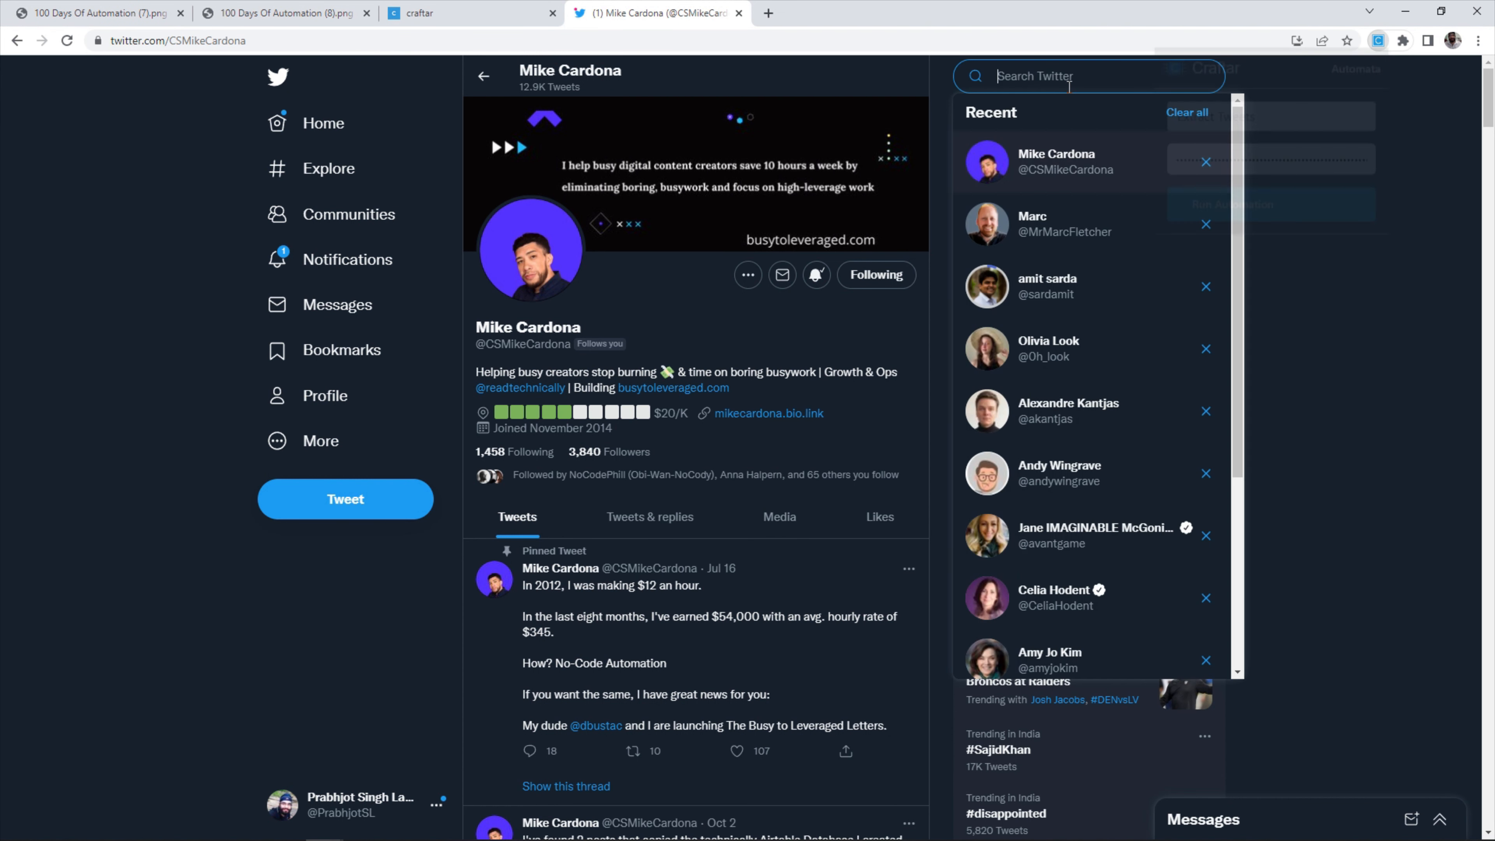
pyautogui.click(1043, 330)
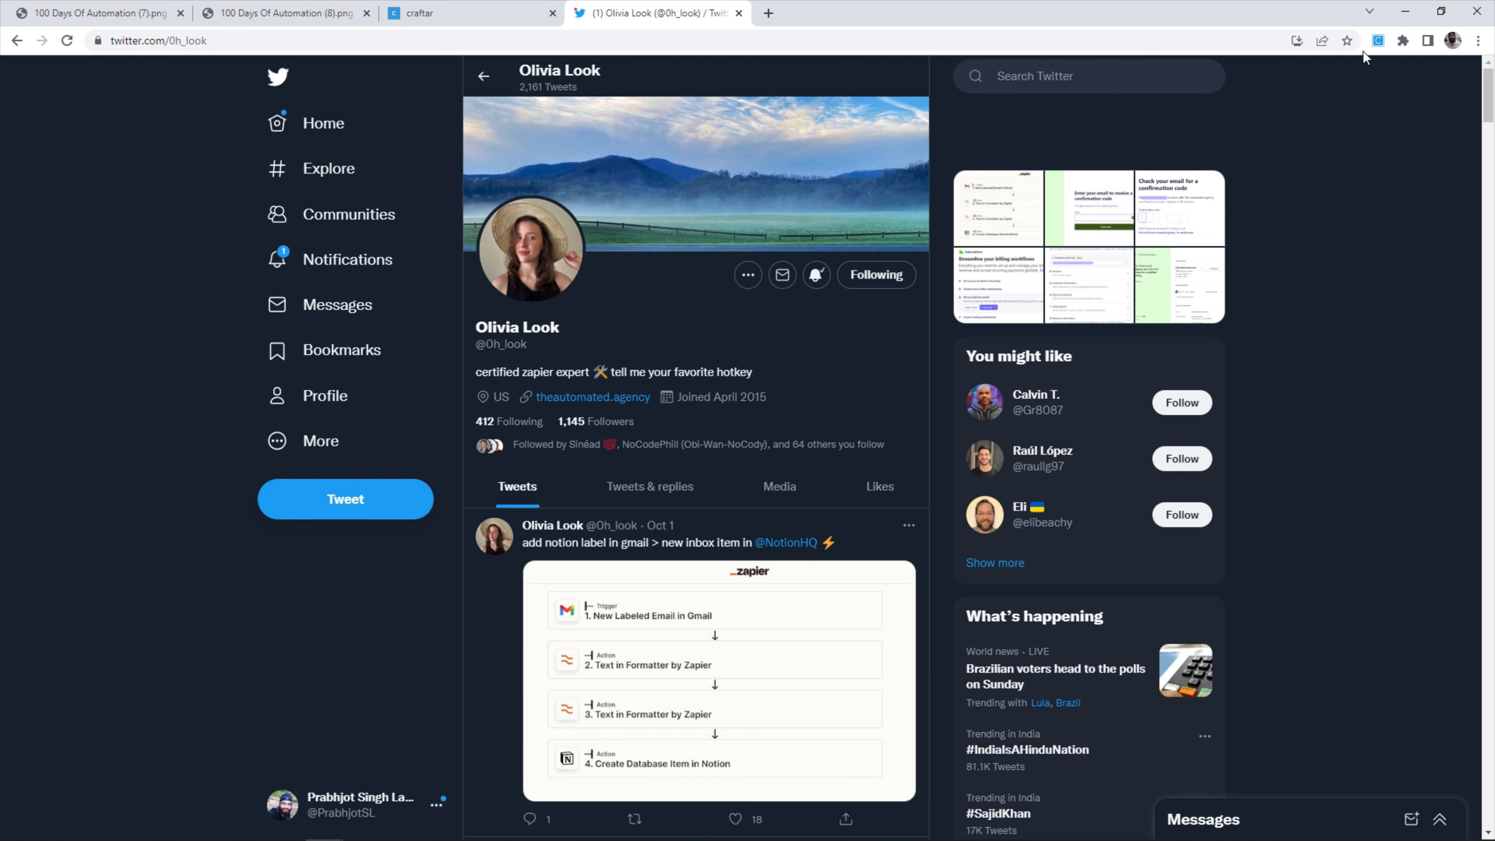
pyautogui.click(1379, 42)
pyautogui.click(1215, 129)
pyautogui.click(1211, 180)
# - Paste the API key into the Craftar key field and run the automation on the fourth recent profile
pyautogui.click(1219, 162)
pyautogui.hotkey('ctrl', 'v')
pyautogui.click(1211, 213)
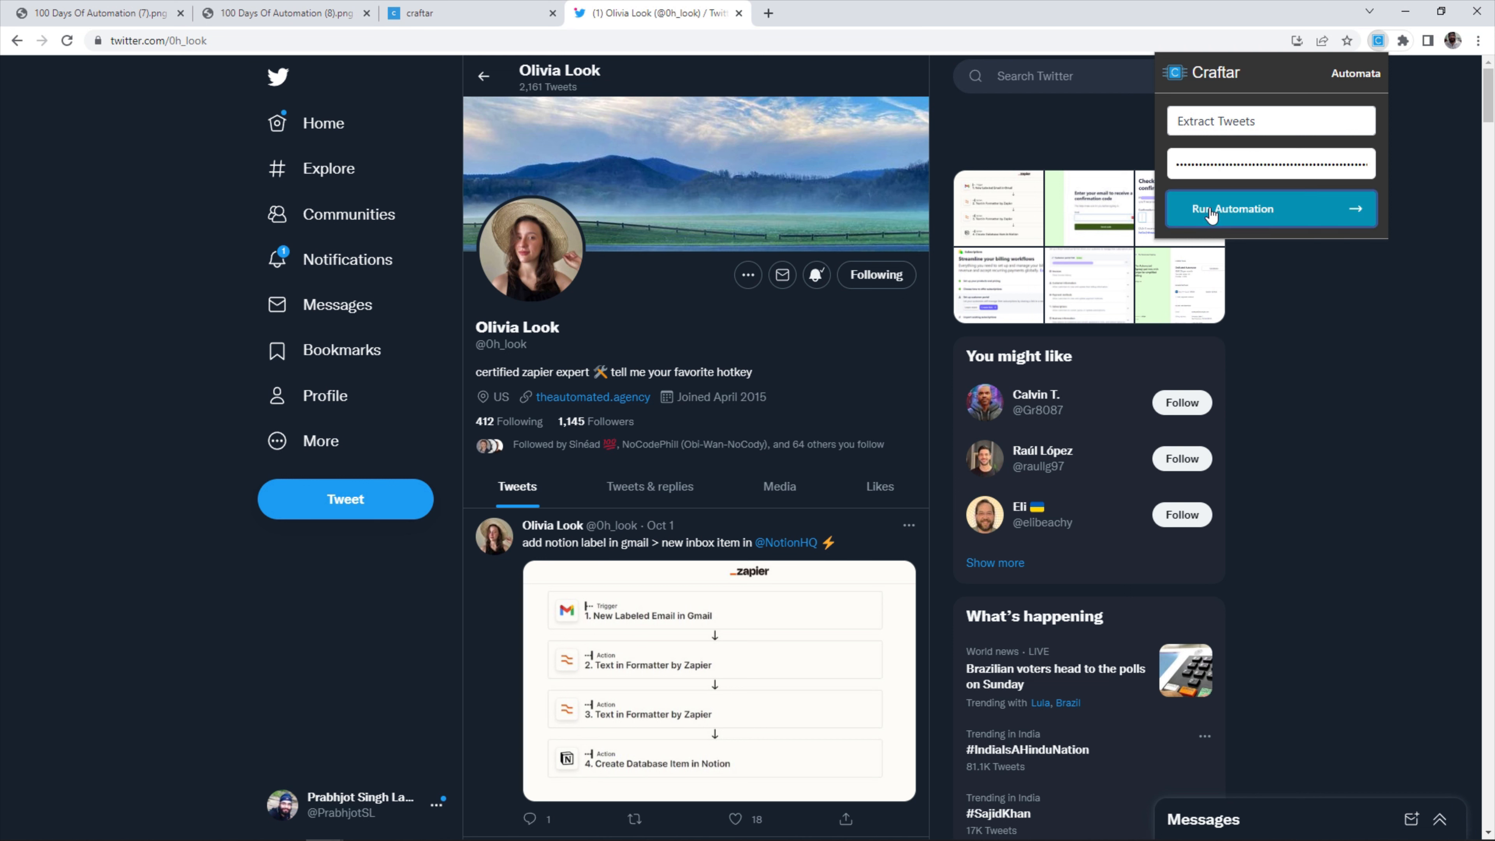
# - Open the fifth profile in Twitter's recent searches and run Craftar's Extract Tweets automation on it with the pasted API key
pyautogui.click(1052, 79)
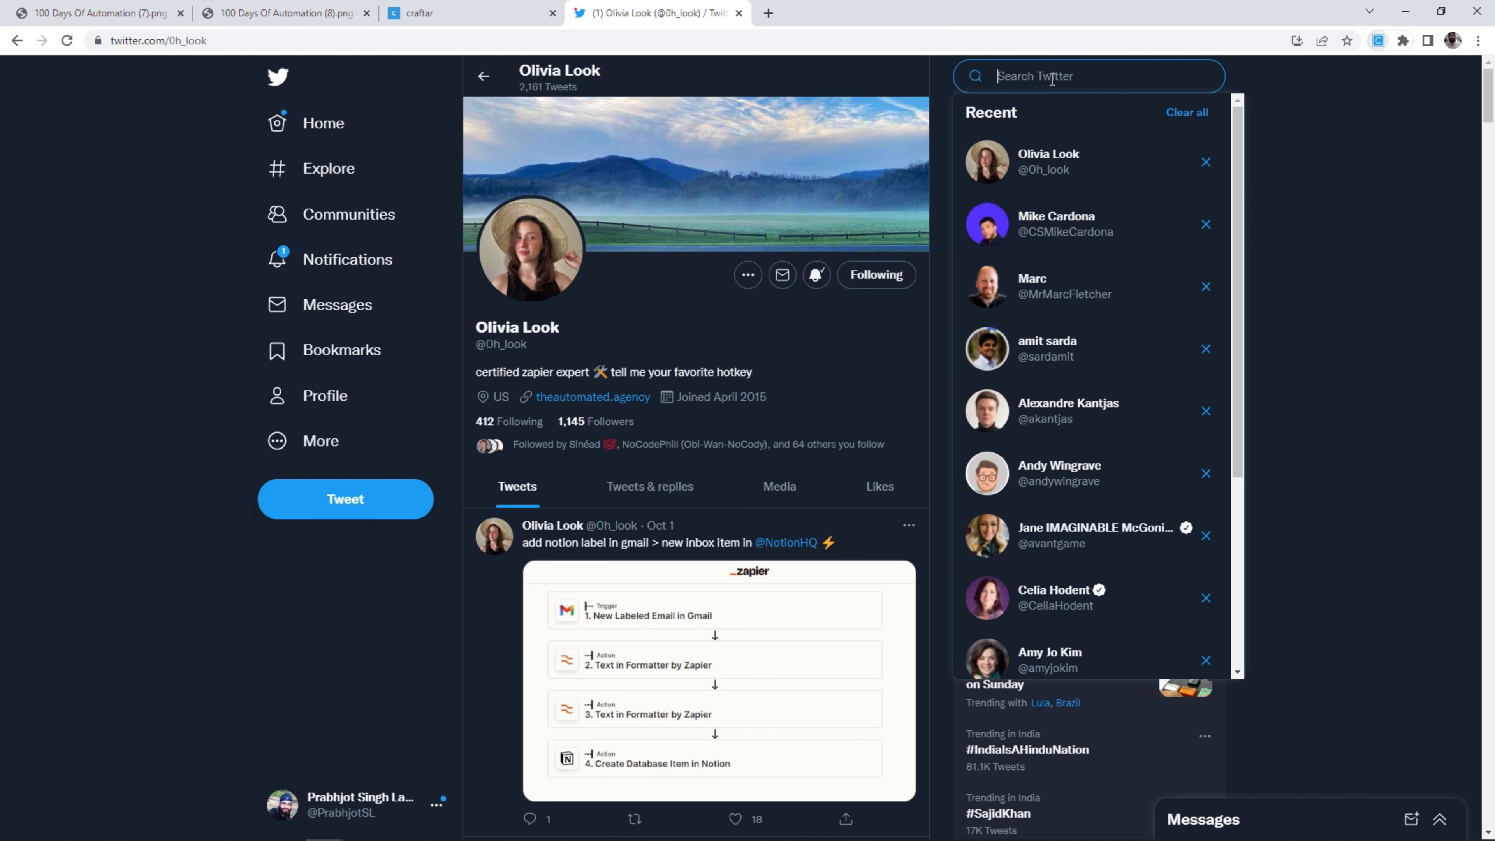
pyautogui.click(1055, 412)
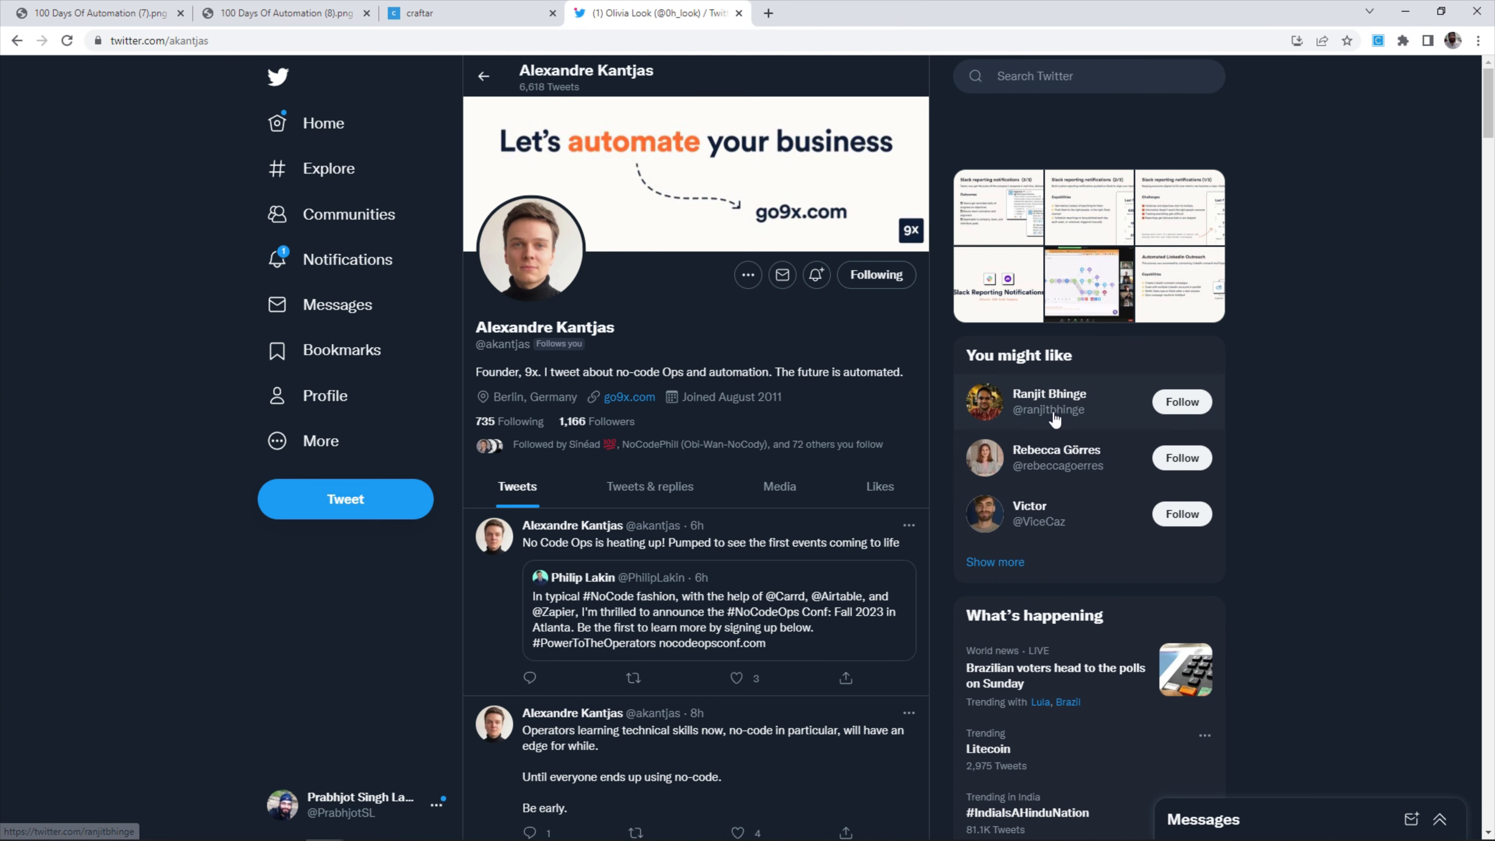
pyautogui.click(1381, 42)
pyautogui.click(1271, 123)
pyautogui.click(1247, 178)
pyautogui.click(1222, 166)
pyautogui.hotkey('ctrl', 'v')
pyautogui.click(1215, 212)
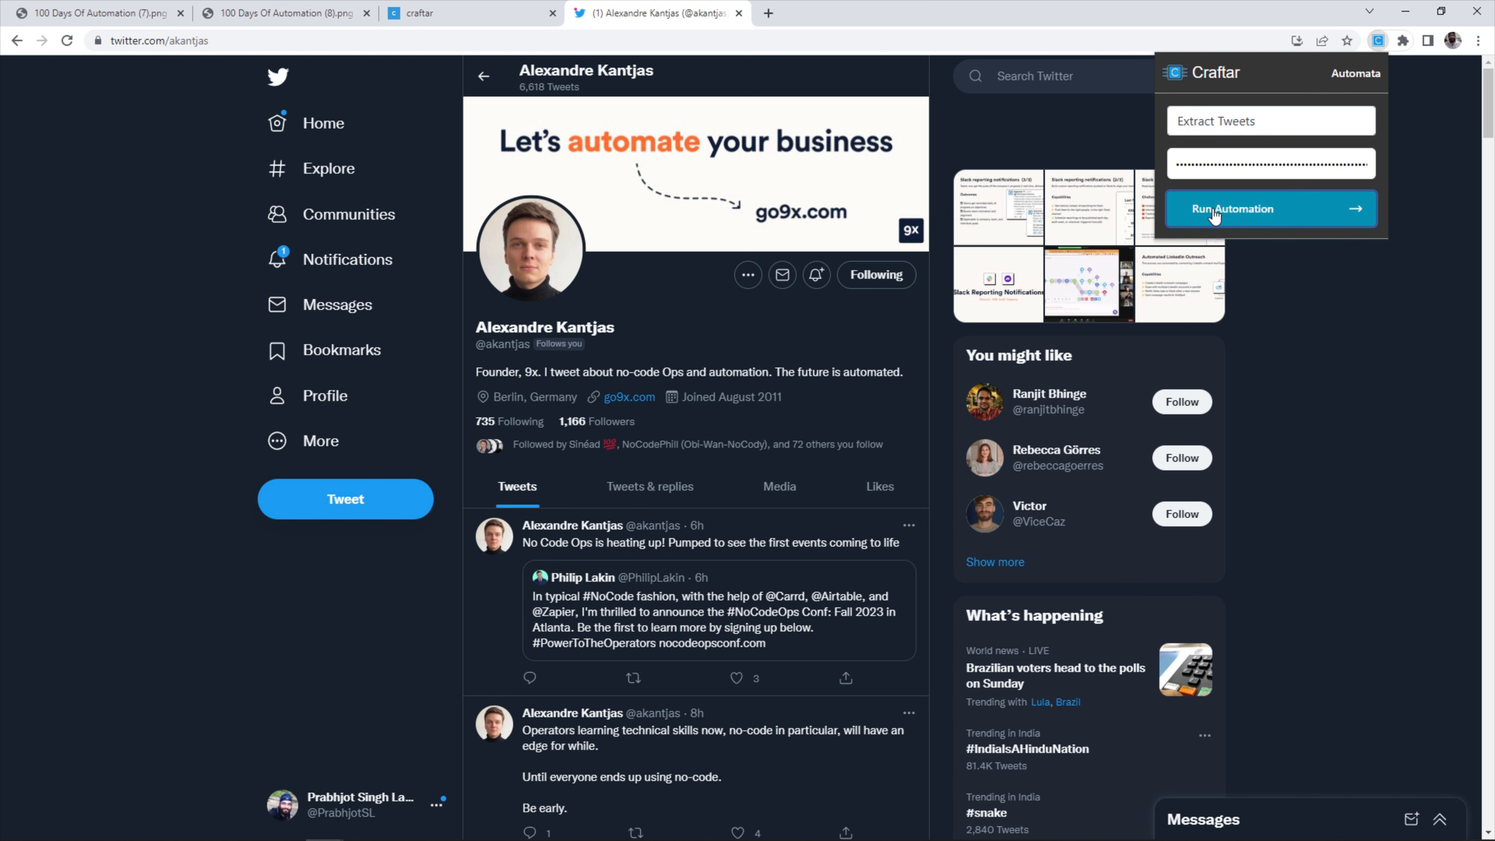
# - Open the sixth recent profile, run Craftar's Extract Tweets automation there with the pasted API key, and close the extension popup
pyautogui.click(1025, 77)
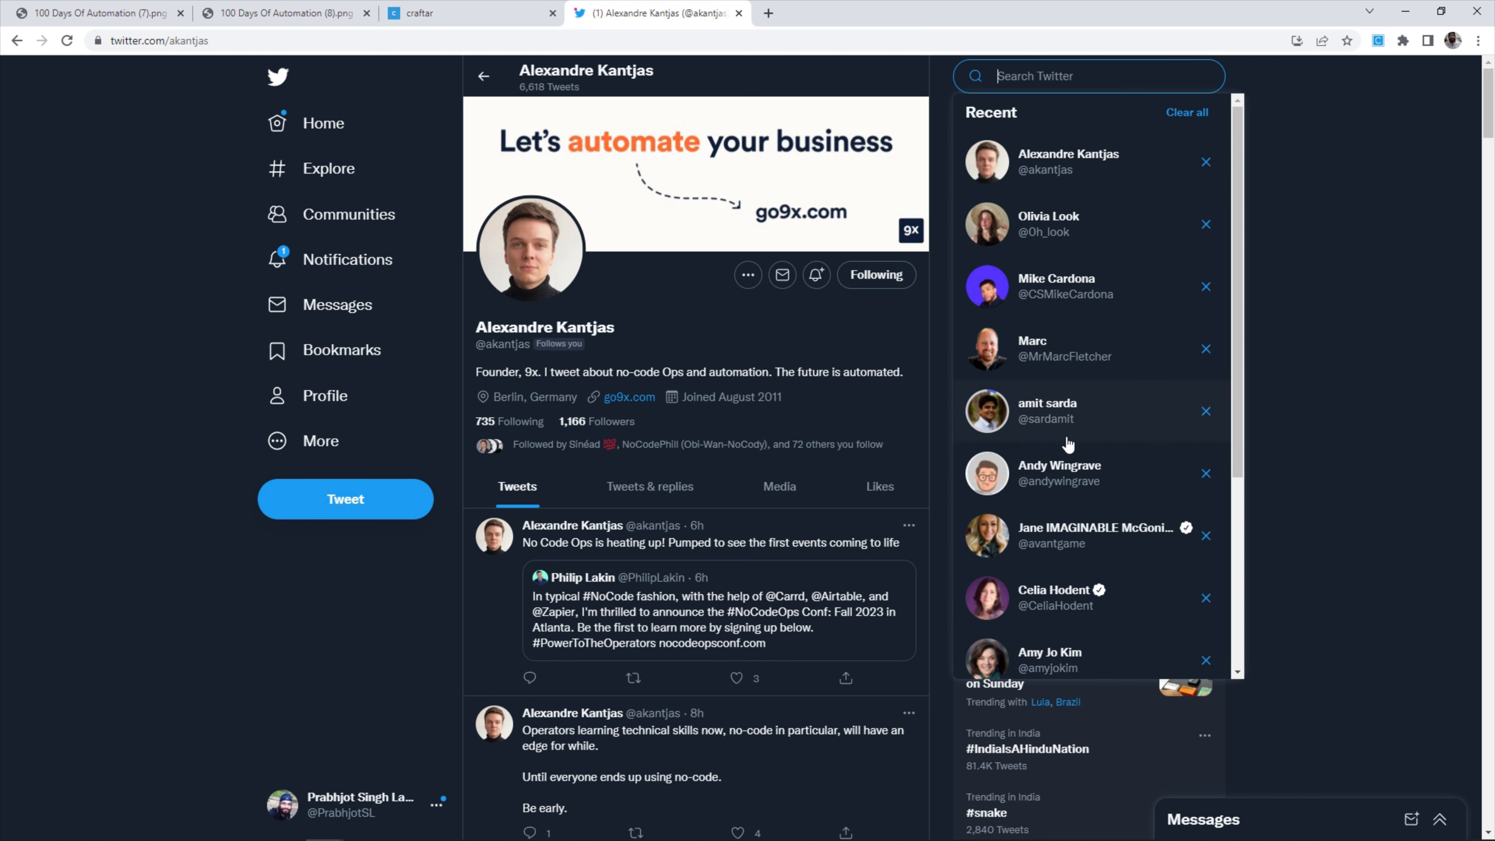
pyautogui.click(1060, 492)
pyautogui.click(1054, 76)
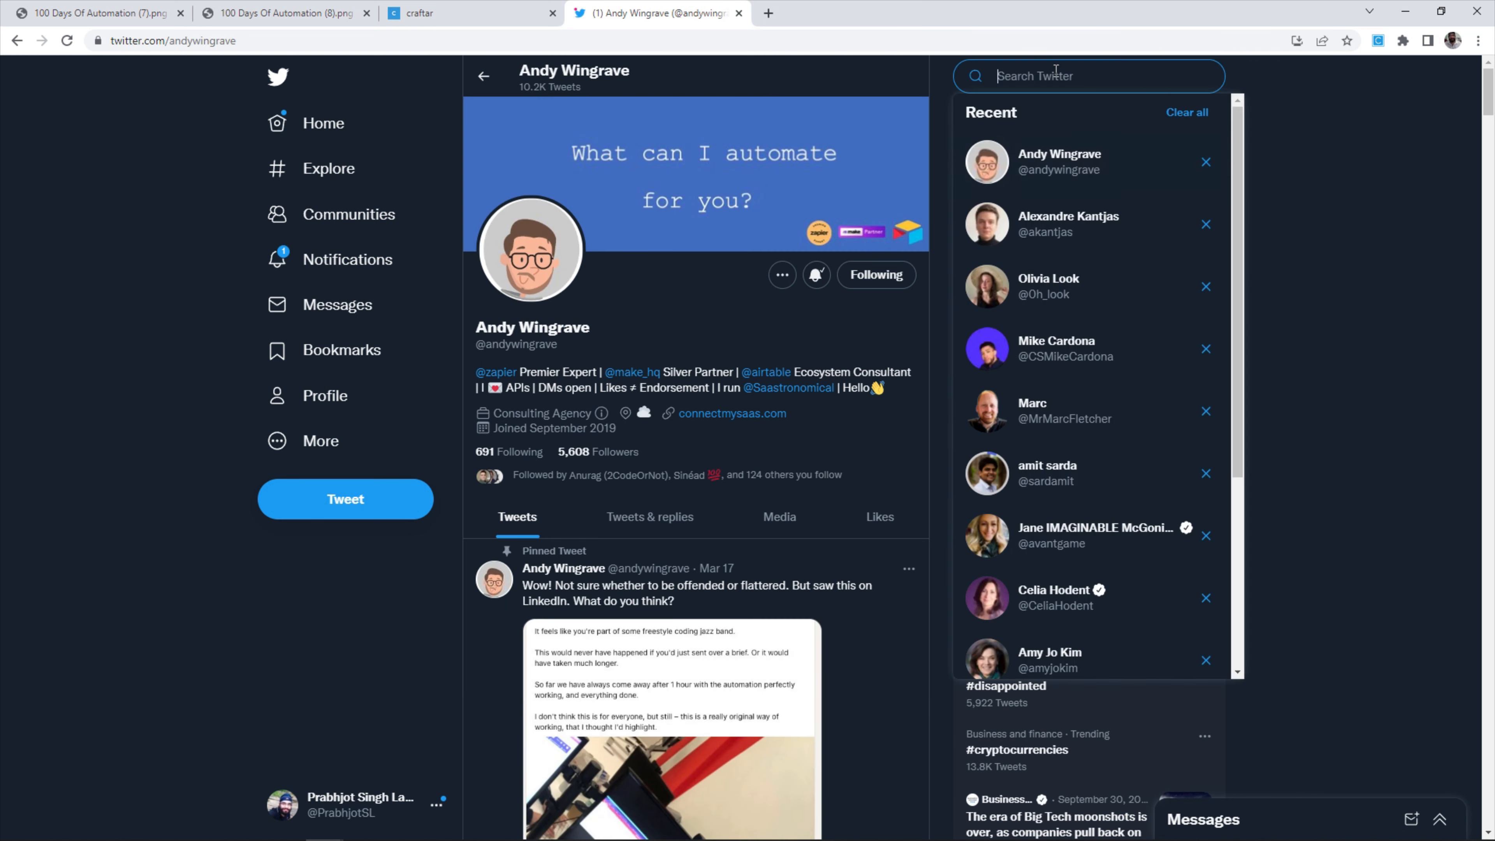
pyautogui.click(1378, 40)
pyautogui.click(1263, 122)
pyautogui.click(1222, 170)
pyautogui.click(1221, 164)
pyautogui.hotkey('ctrl', 'v')
pyautogui.click(1233, 219)
pyautogui.click(1325, 300)
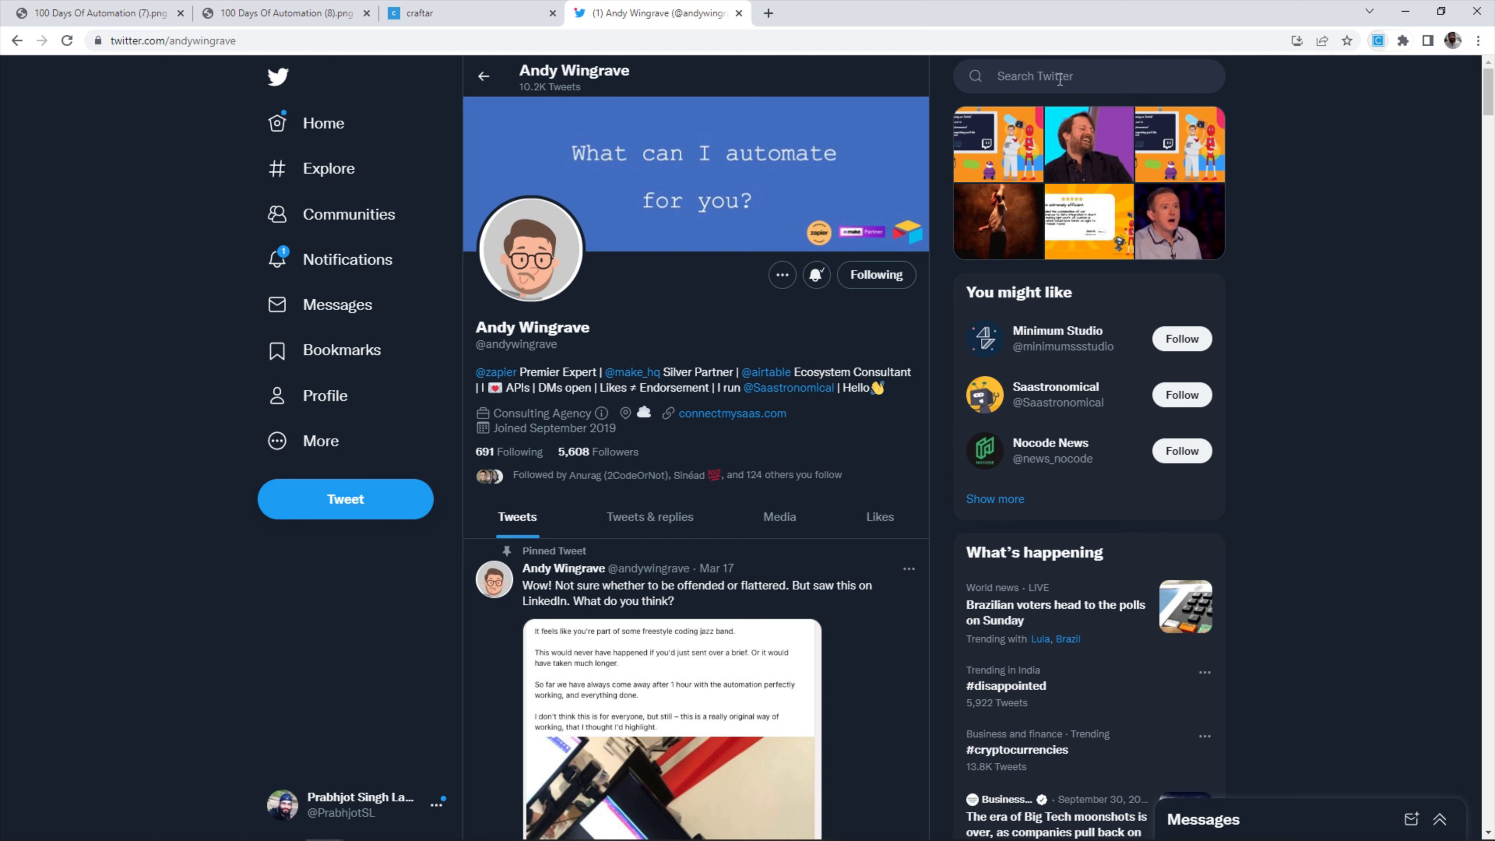
# - Open the freelance business consultant's profile from the recent searches, choose Craftar's Extract Tweets action, and paste the API key into the key field
pyautogui.click(1050, 72)
pyautogui.click(1037, 470)
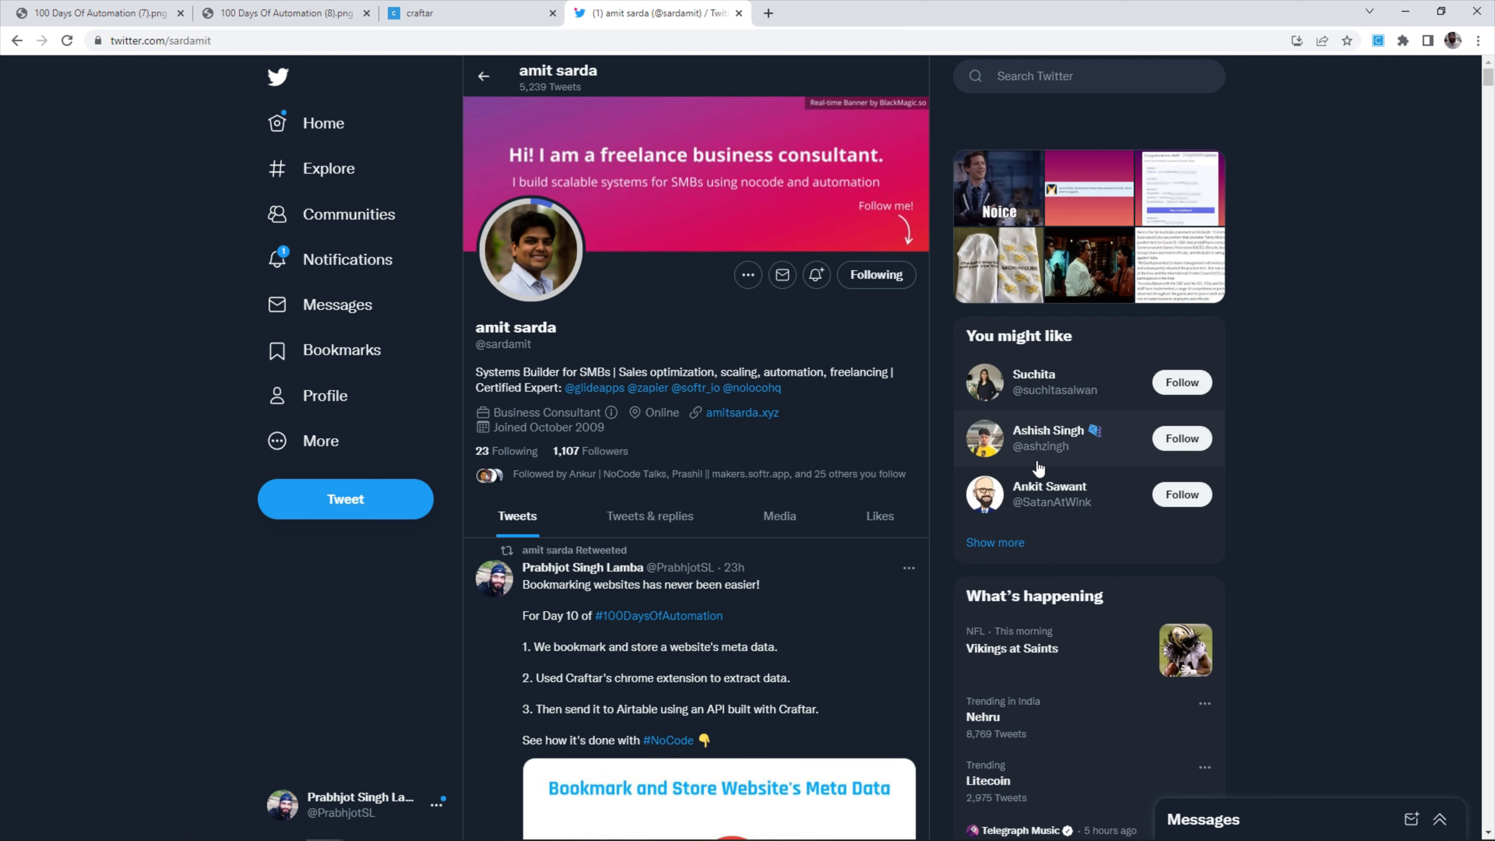
pyautogui.scroll(-4, 1128, 200)
pyautogui.click(1378, 41)
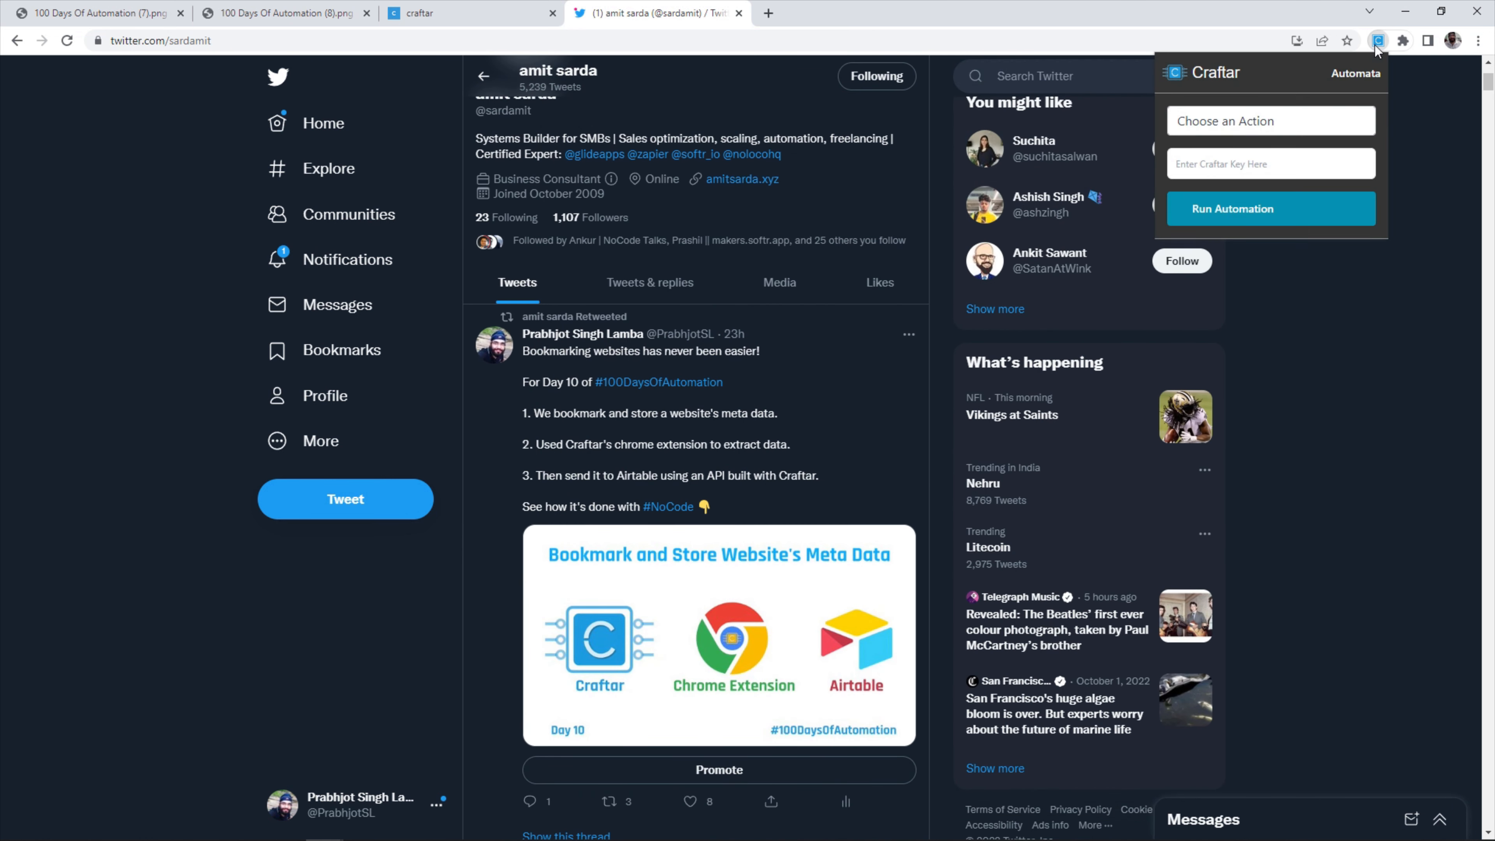
pyautogui.click(1249, 120)
pyautogui.click(1236, 167)
pyautogui.click(1272, 164)
pyautogui.hotkey('ctrl', 'v')
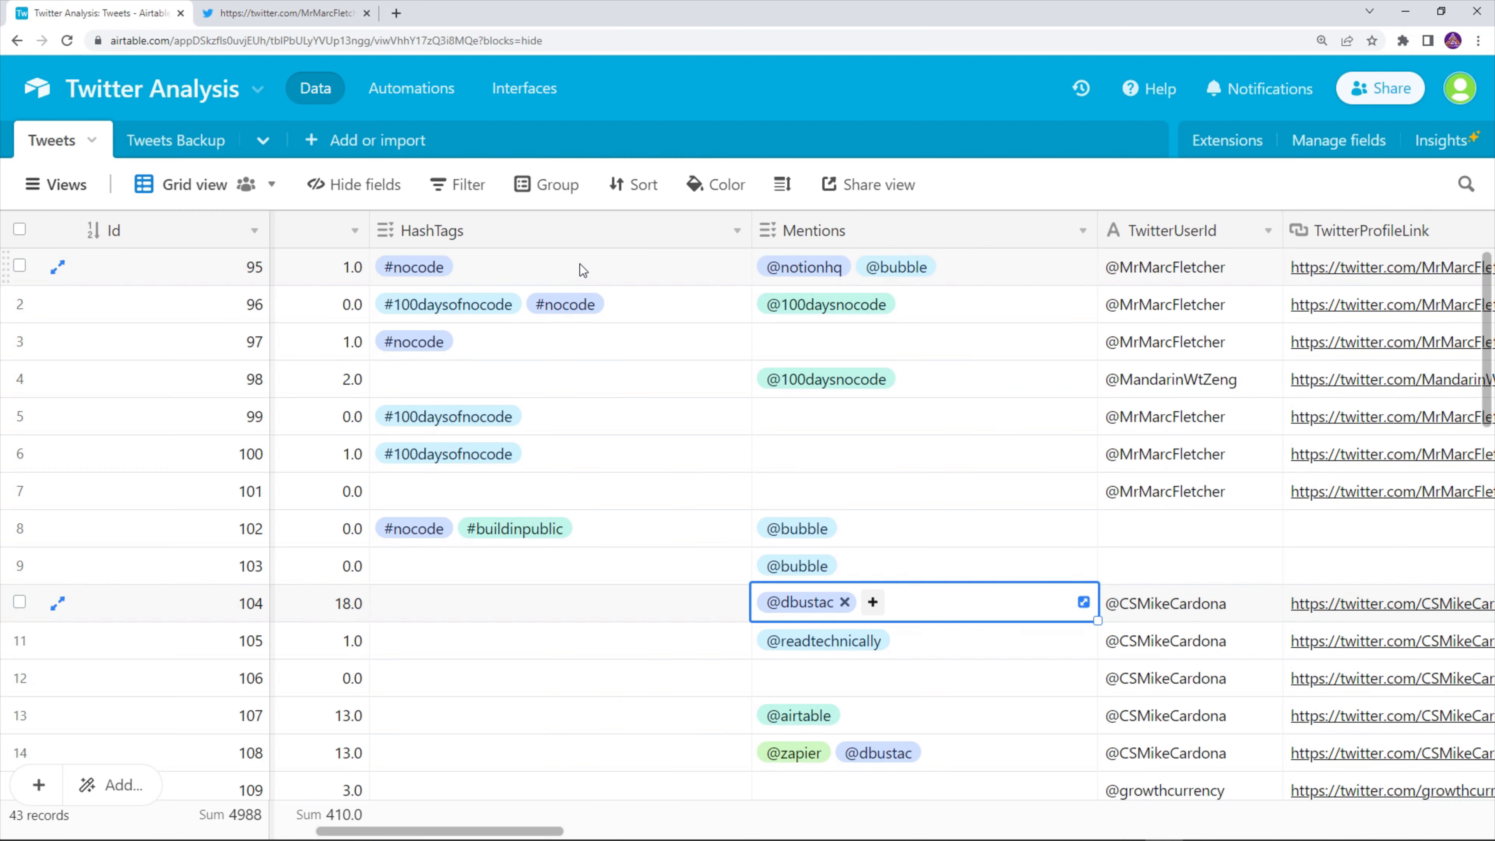
# - Review the Airtable Tweets table from the first to the last record, checking the tweet texts, links, likes and retweets
pyautogui.scroll(-10, 390, 395)
pyautogui.hscroll(10, 393, 353)
pyautogui.hscroll(-8, 477, 388)
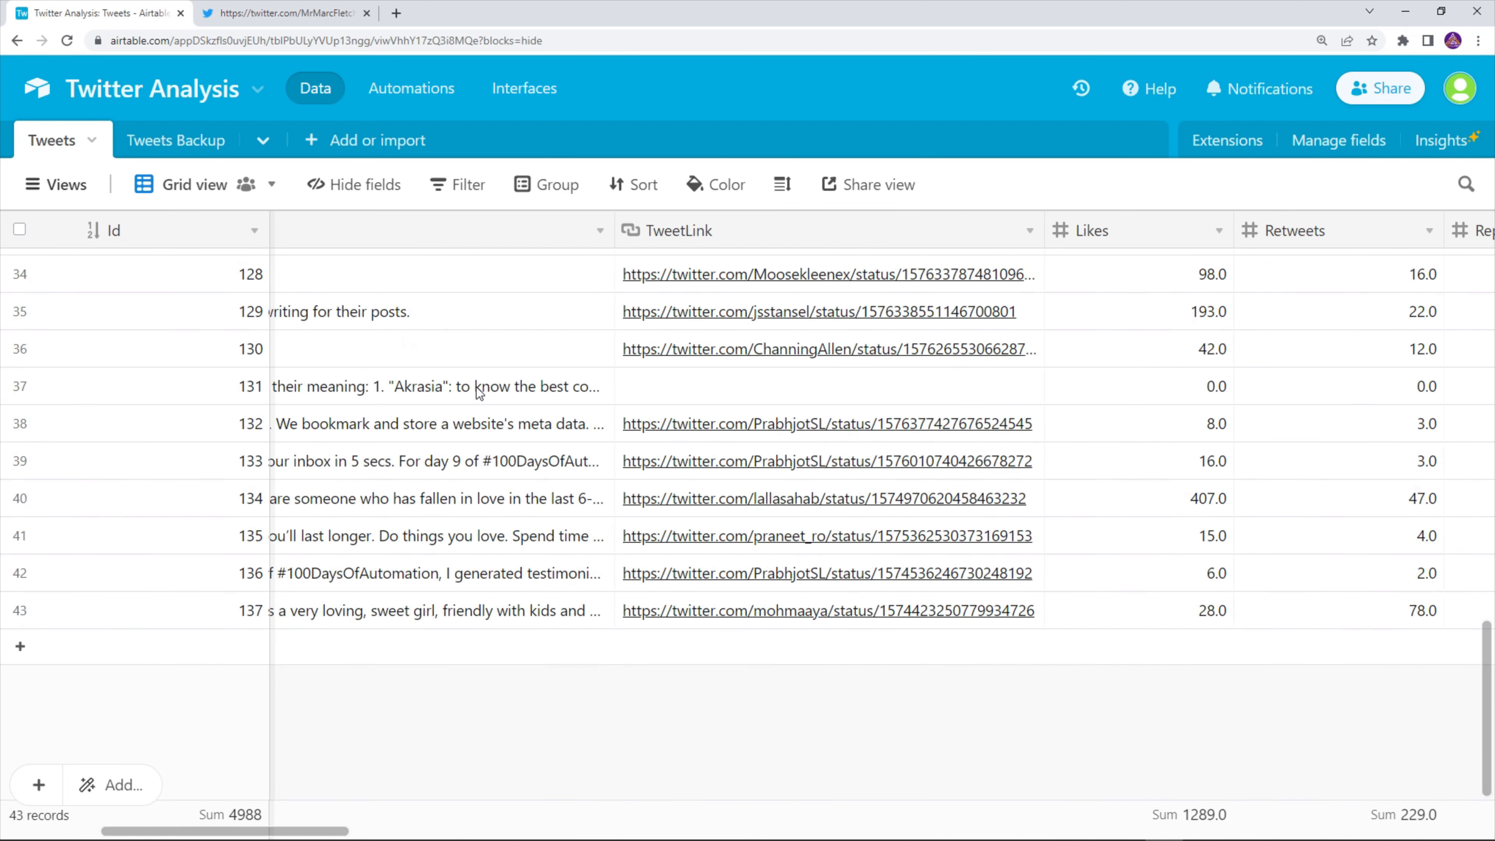
pyautogui.hscroll(-2, 478, 392)
pyautogui.scroll(15, 487, 395)
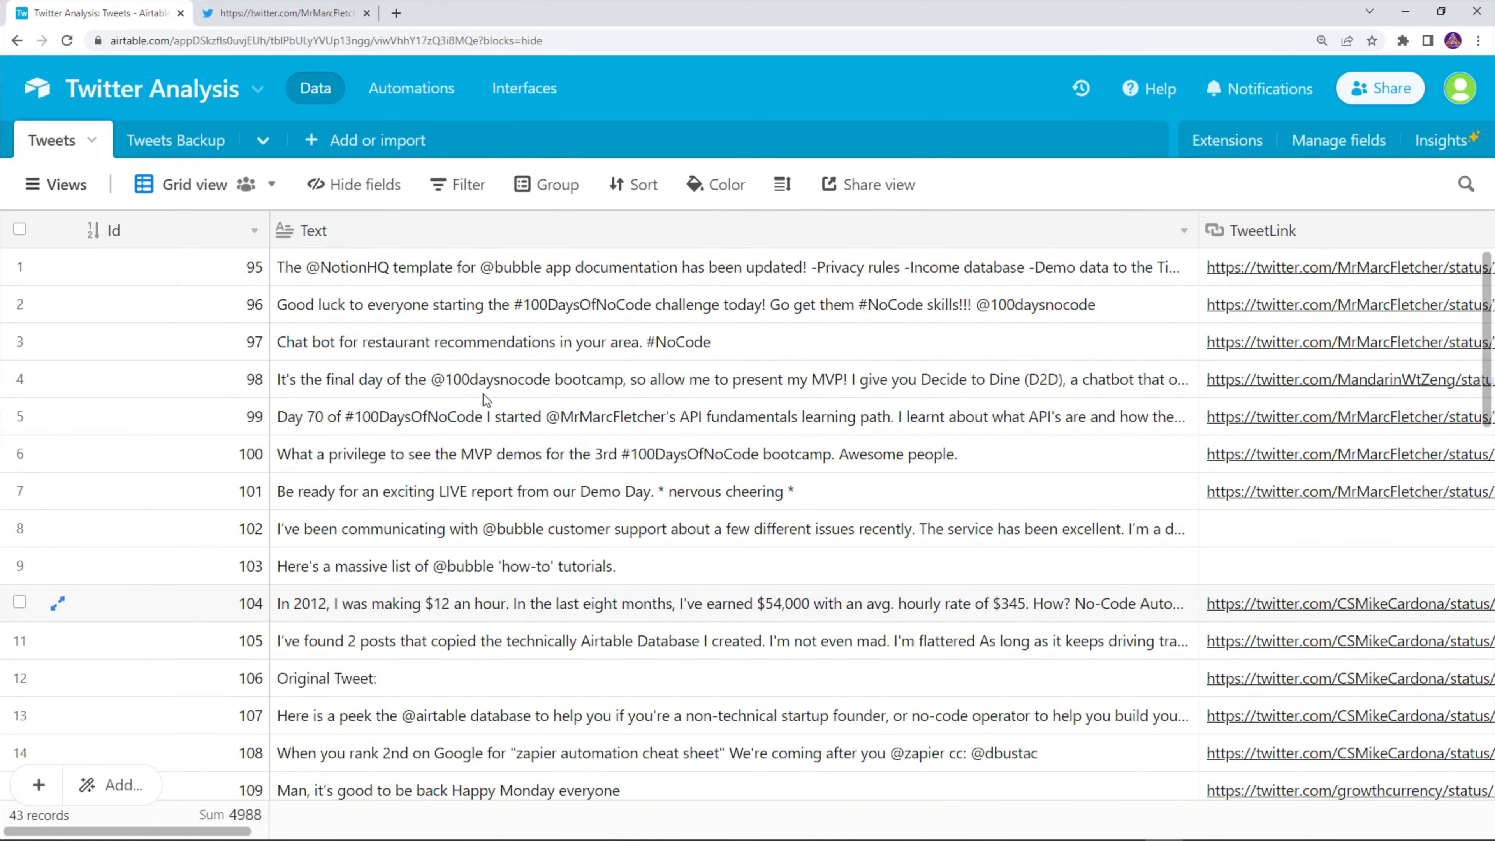
pyautogui.scroll(-15, 484, 397)
pyautogui.hscroll(5, 484, 393)
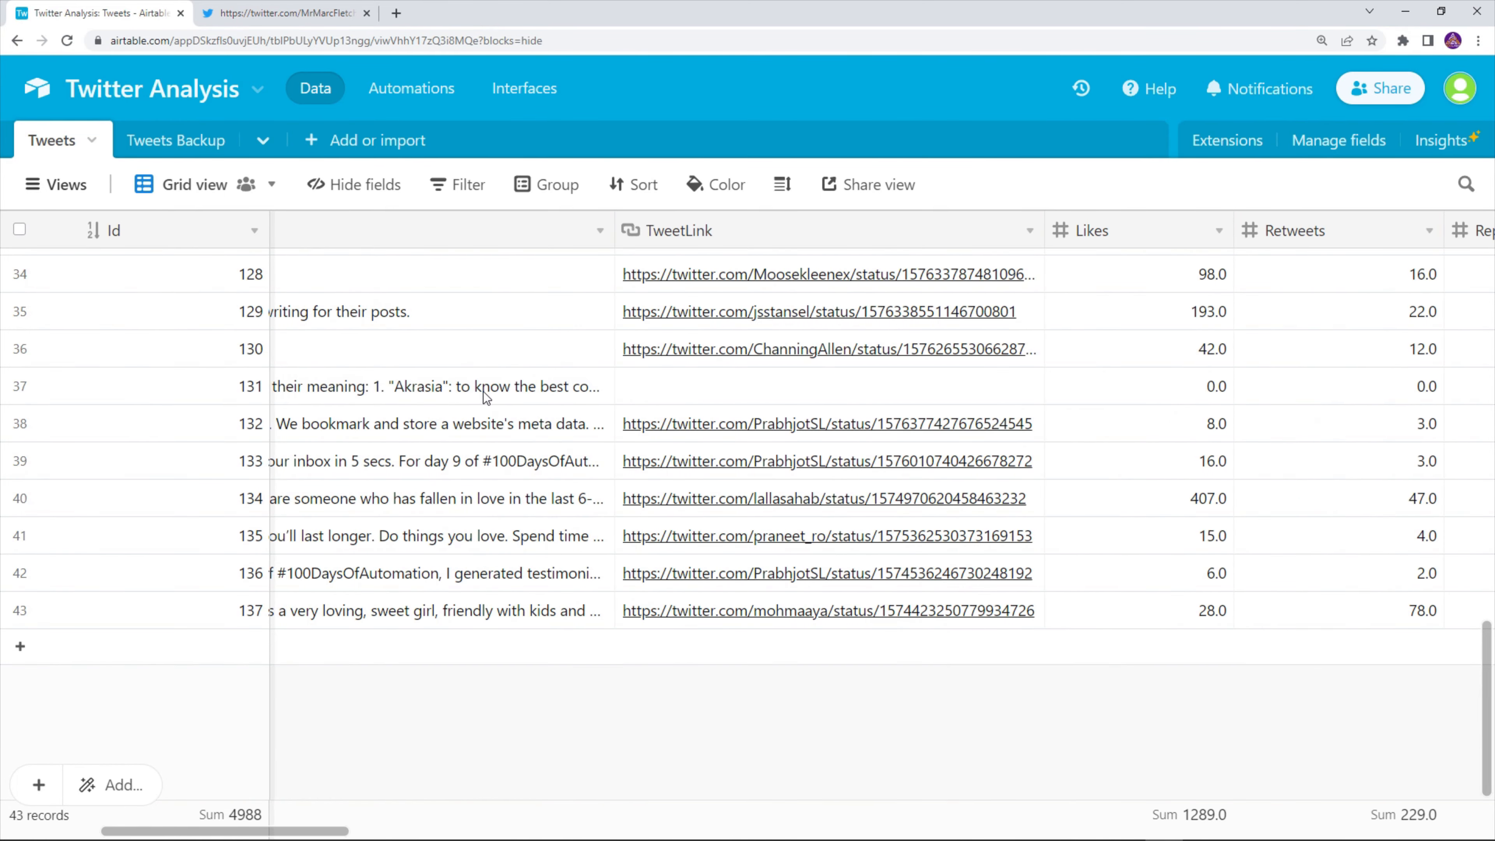
pyautogui.scroll(15, 779, 434)
pyautogui.hscroll(-5, 778, 435)
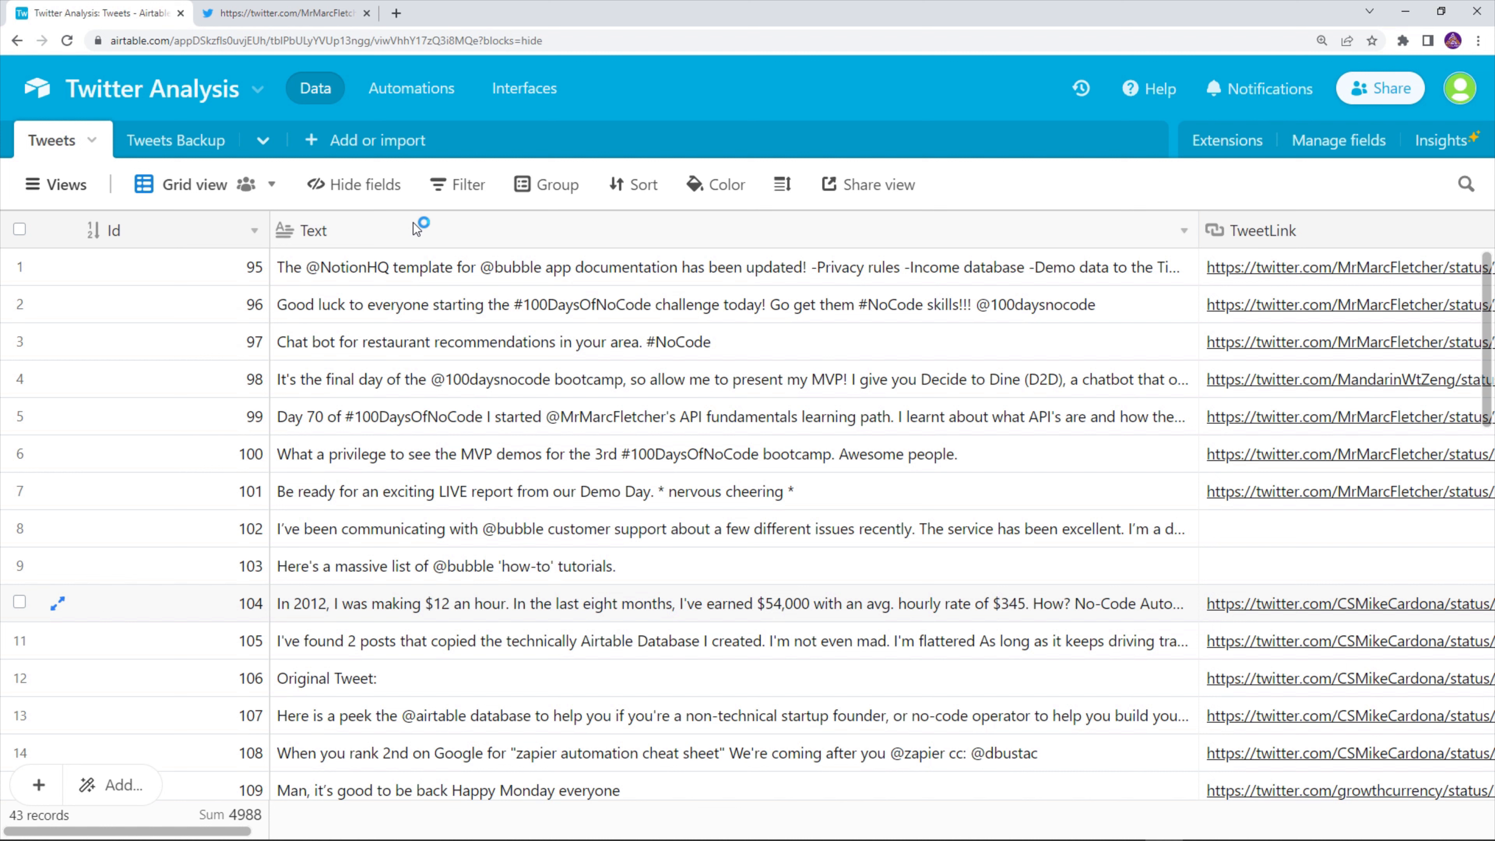
# - Filter the Tweets grid to records whose Text contains NoCode, and look through the columns of the matching tweets
pyautogui.click(454, 184)
pyautogui.click(494, 276)
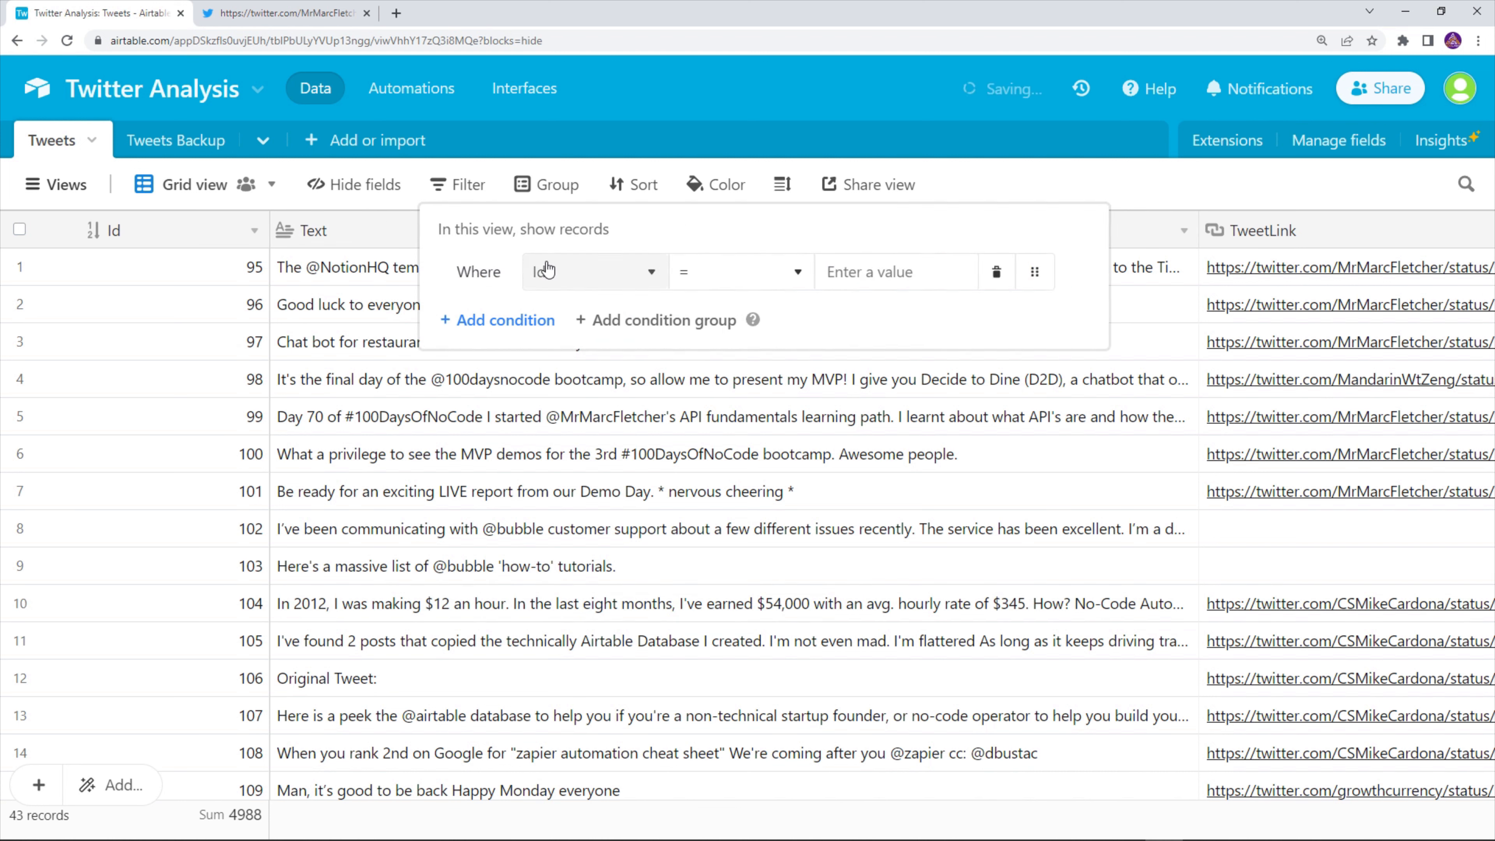
pyautogui.click(609, 266)
pyautogui.click(574, 383)
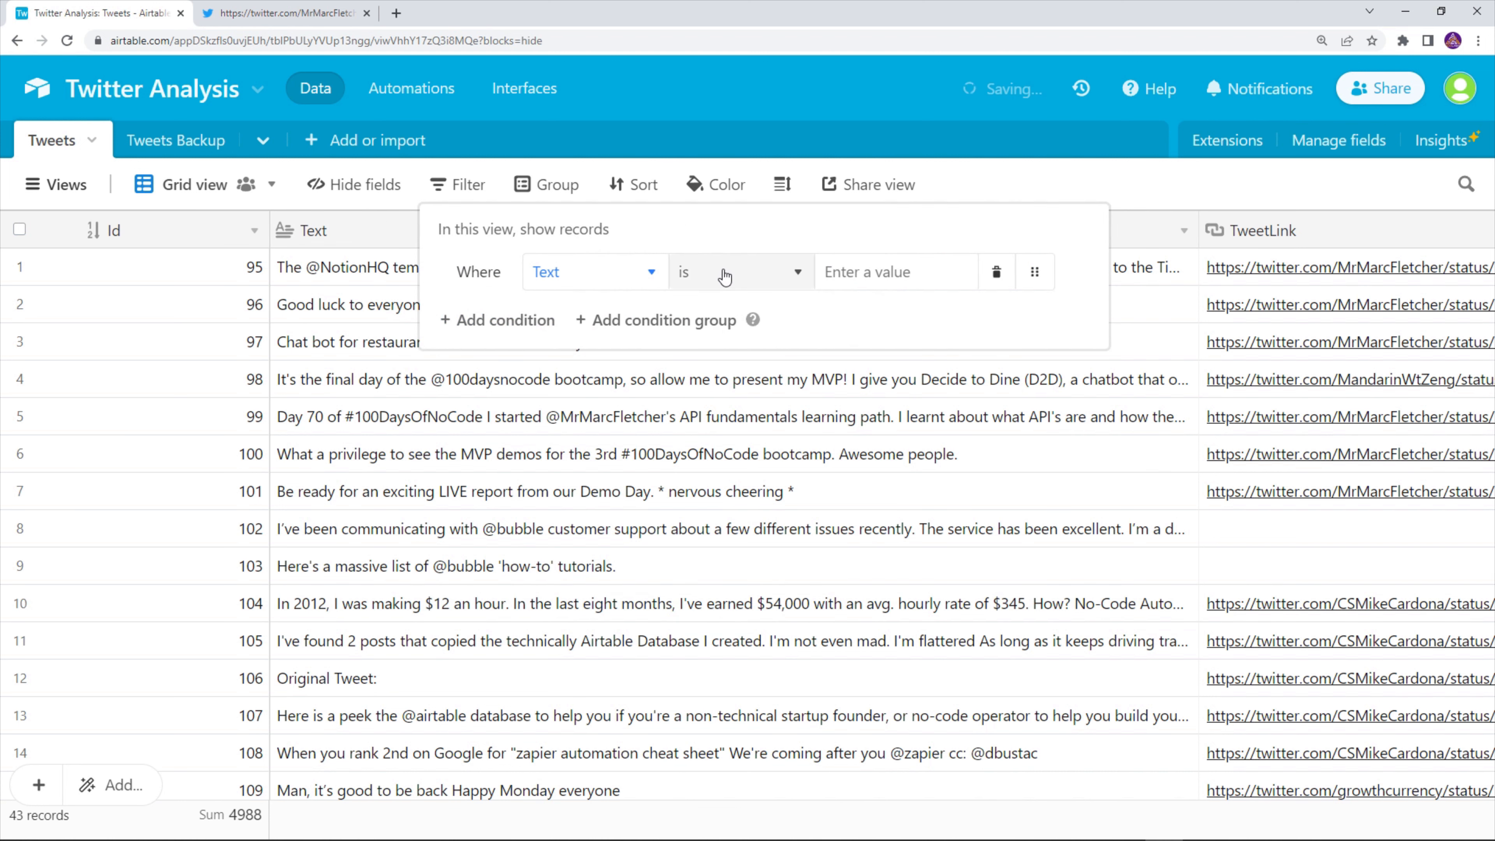
pyautogui.click(724, 274)
pyautogui.click(725, 349)
pyautogui.click(869, 286)
pyautogui.write('NoCode')
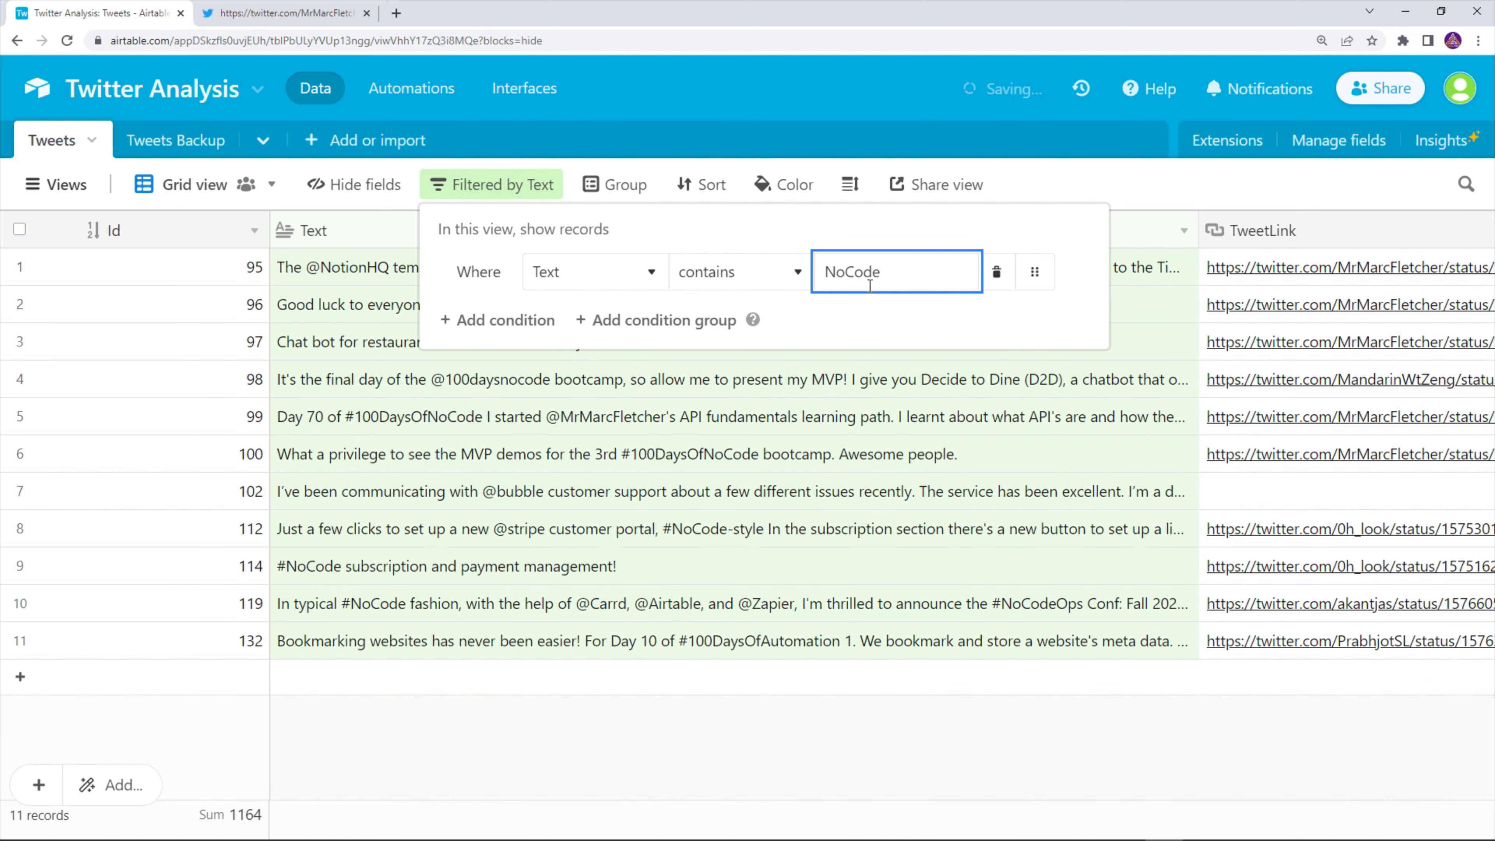
pyautogui.click(503, 807)
pyautogui.click(547, 306)
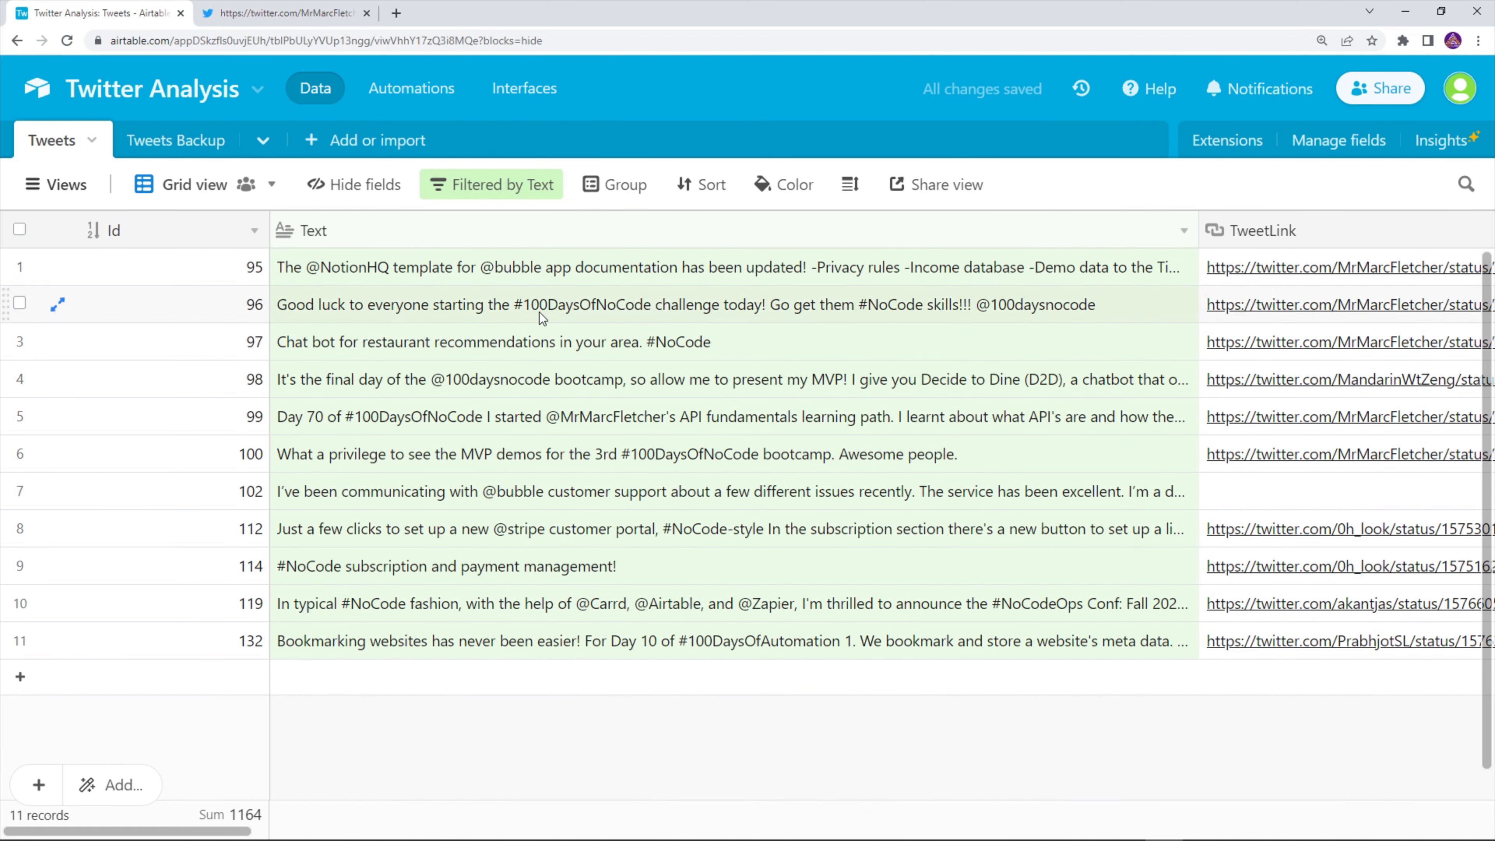
pyautogui.hscroll(15, 860, 446)
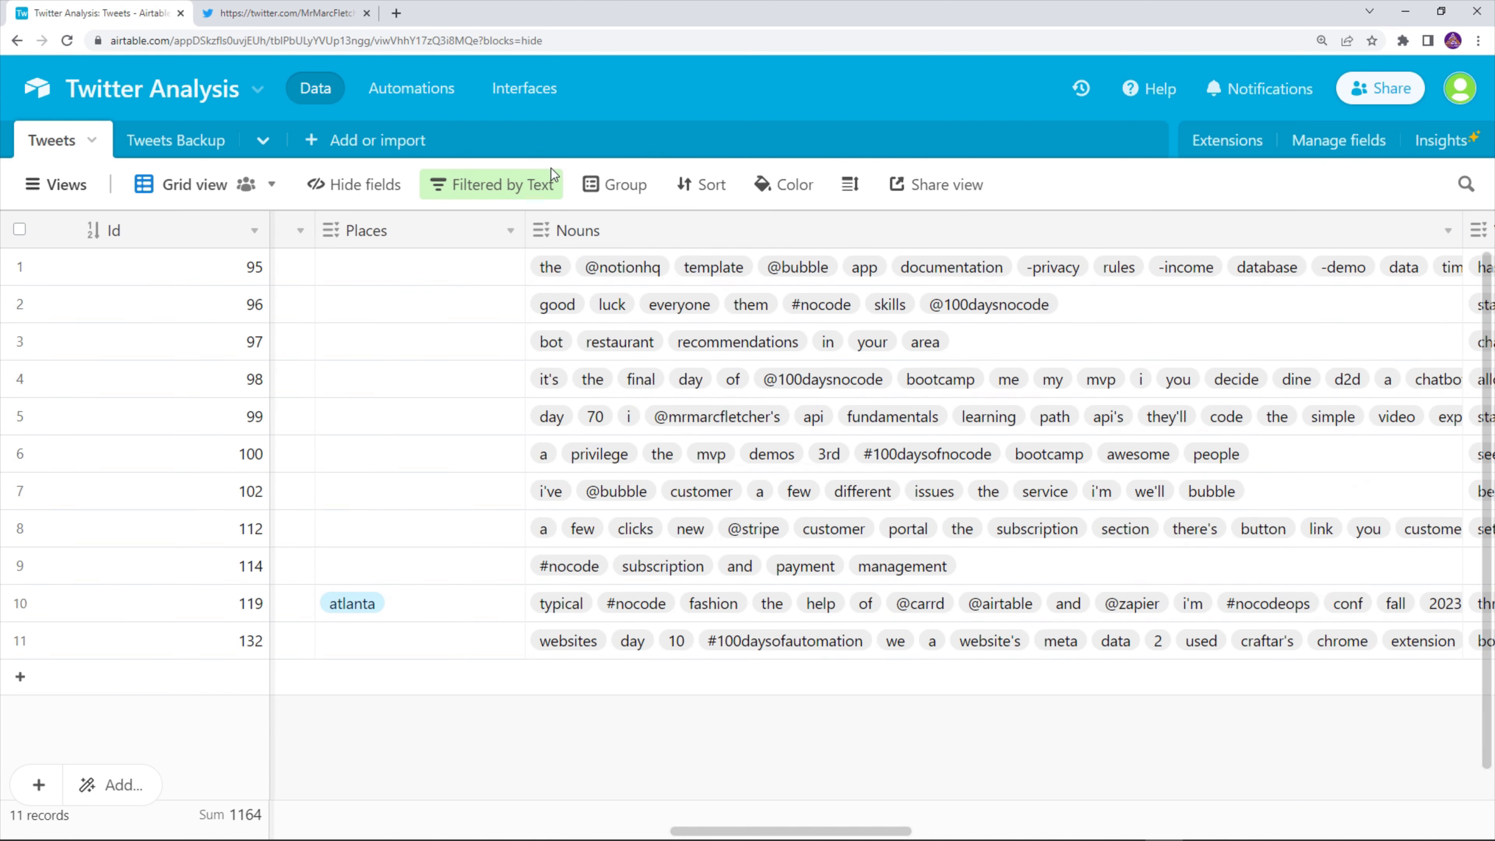
# - Delete the Text filter condition, and look over the nouns, adjectives, adverbs and conjunctions of the full Tweets table
pyautogui.click(530, 184)
pyautogui.click(996, 272)
pyautogui.click(780, 448)
pyautogui.scroll(-15, 781, 448)
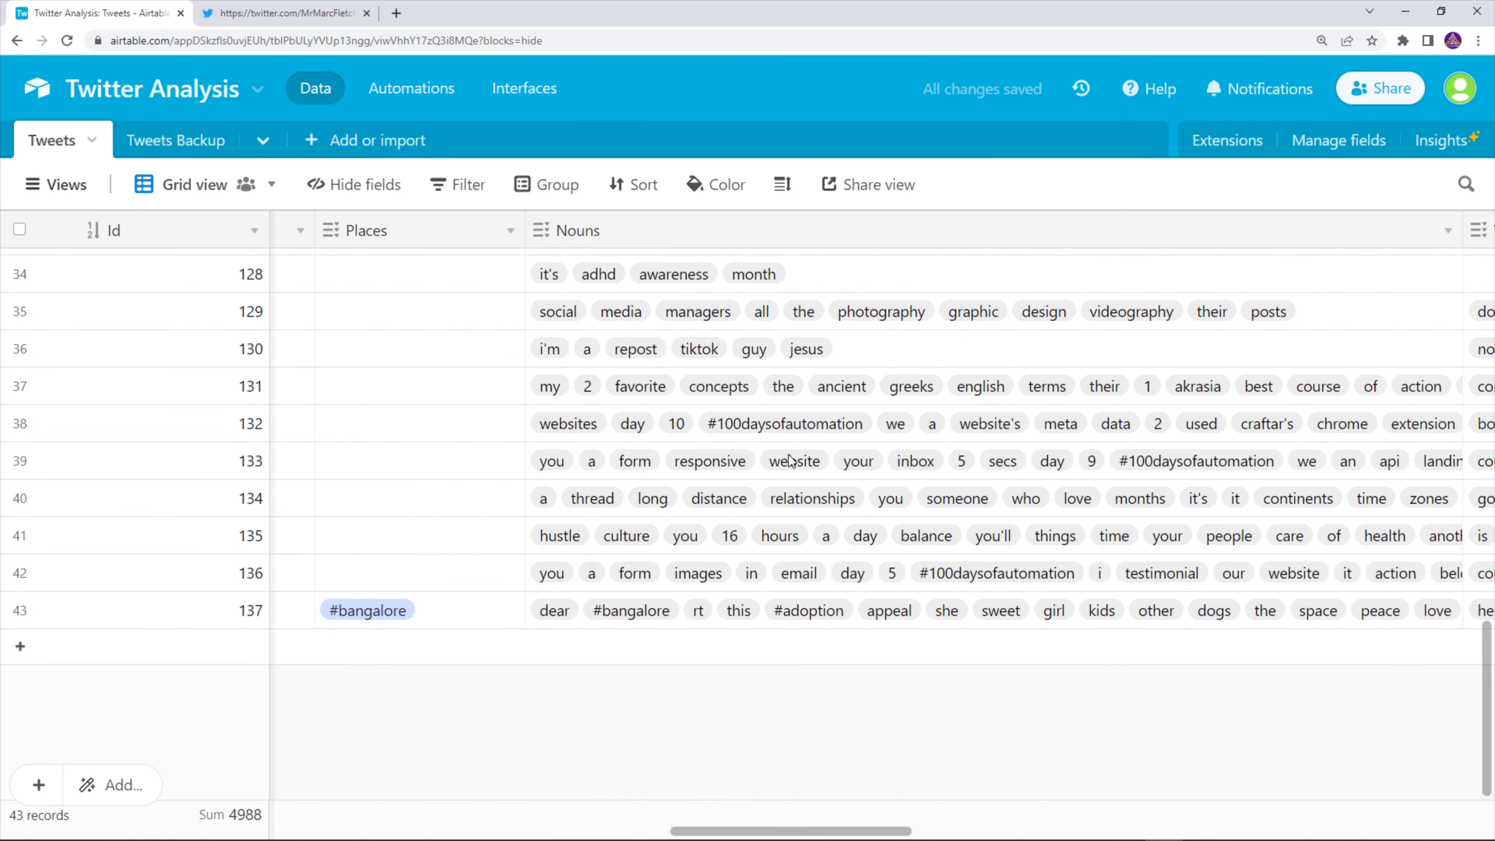
pyautogui.scroll(10, 783, 455)
pyautogui.hscroll(15, 788, 460)
pyautogui.hscroll(-10, 787, 461)
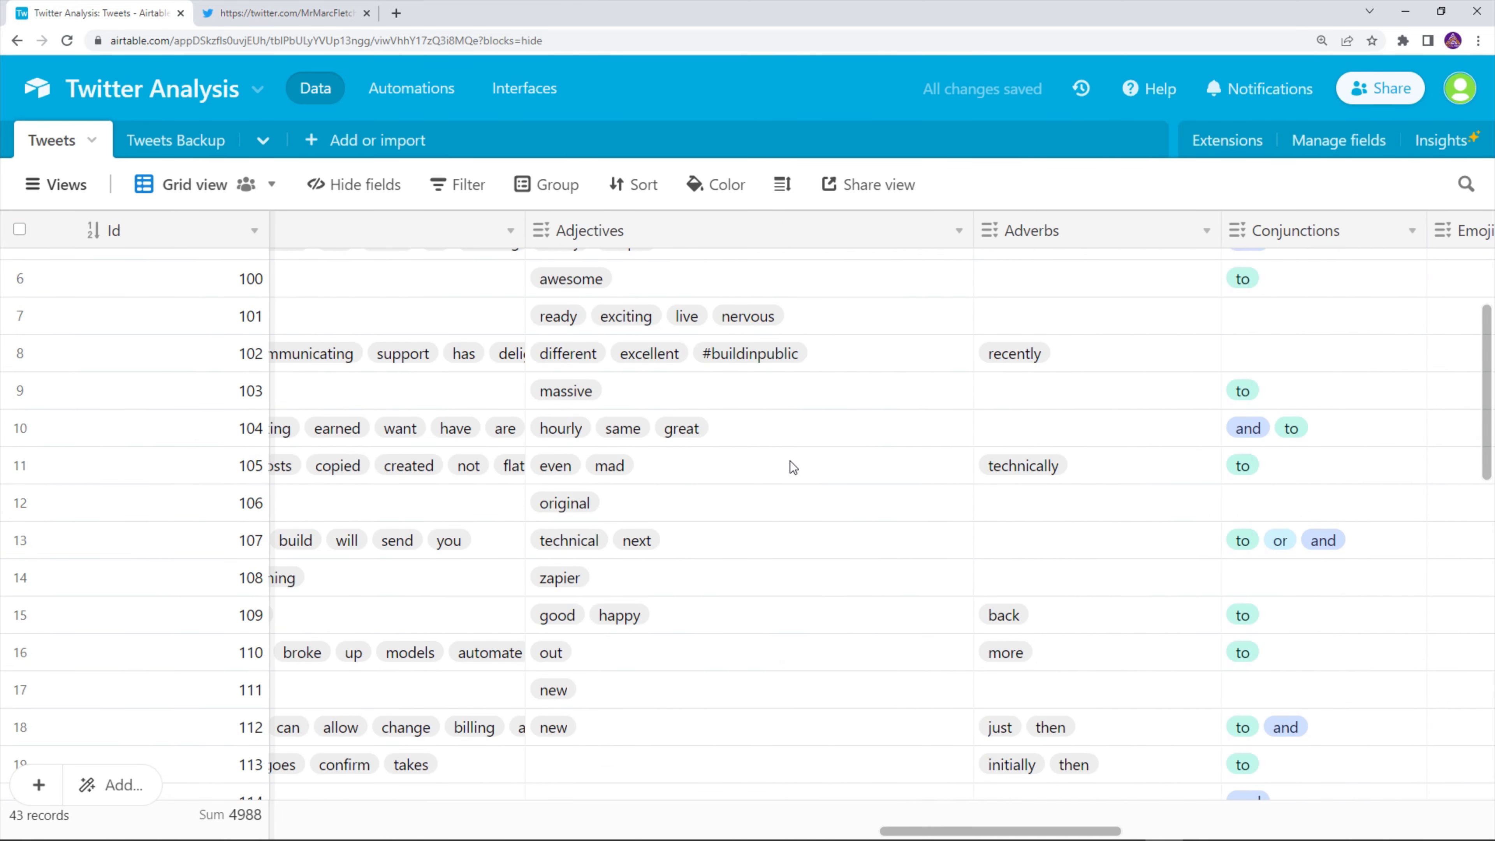